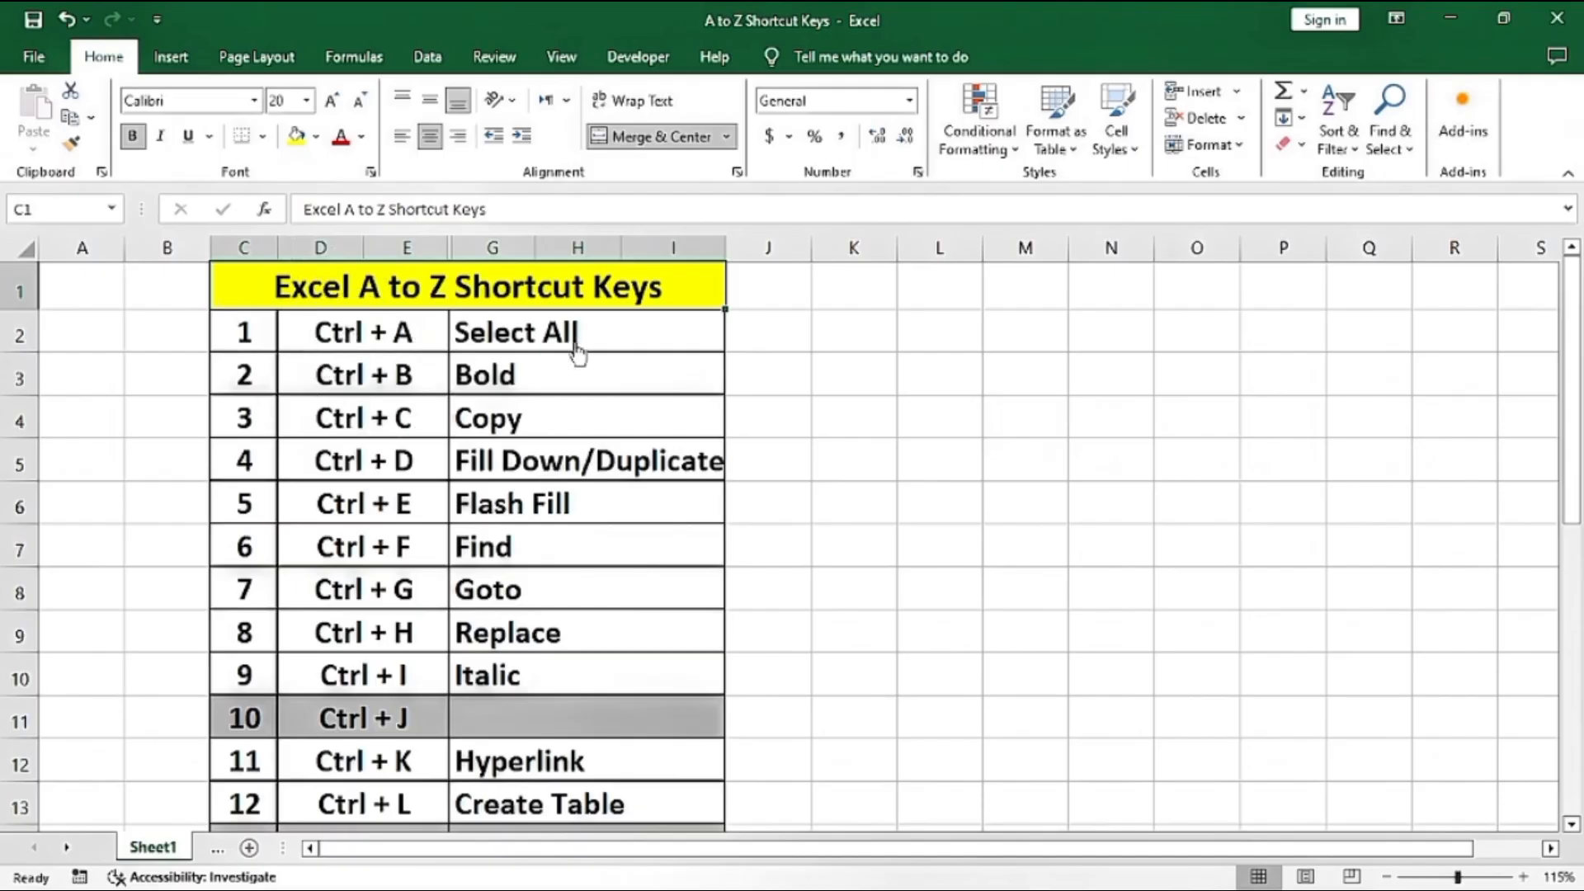
# - Open the Select All example sheet and select the entire customer billing table around cell E6
pyautogui.click(530, 335)
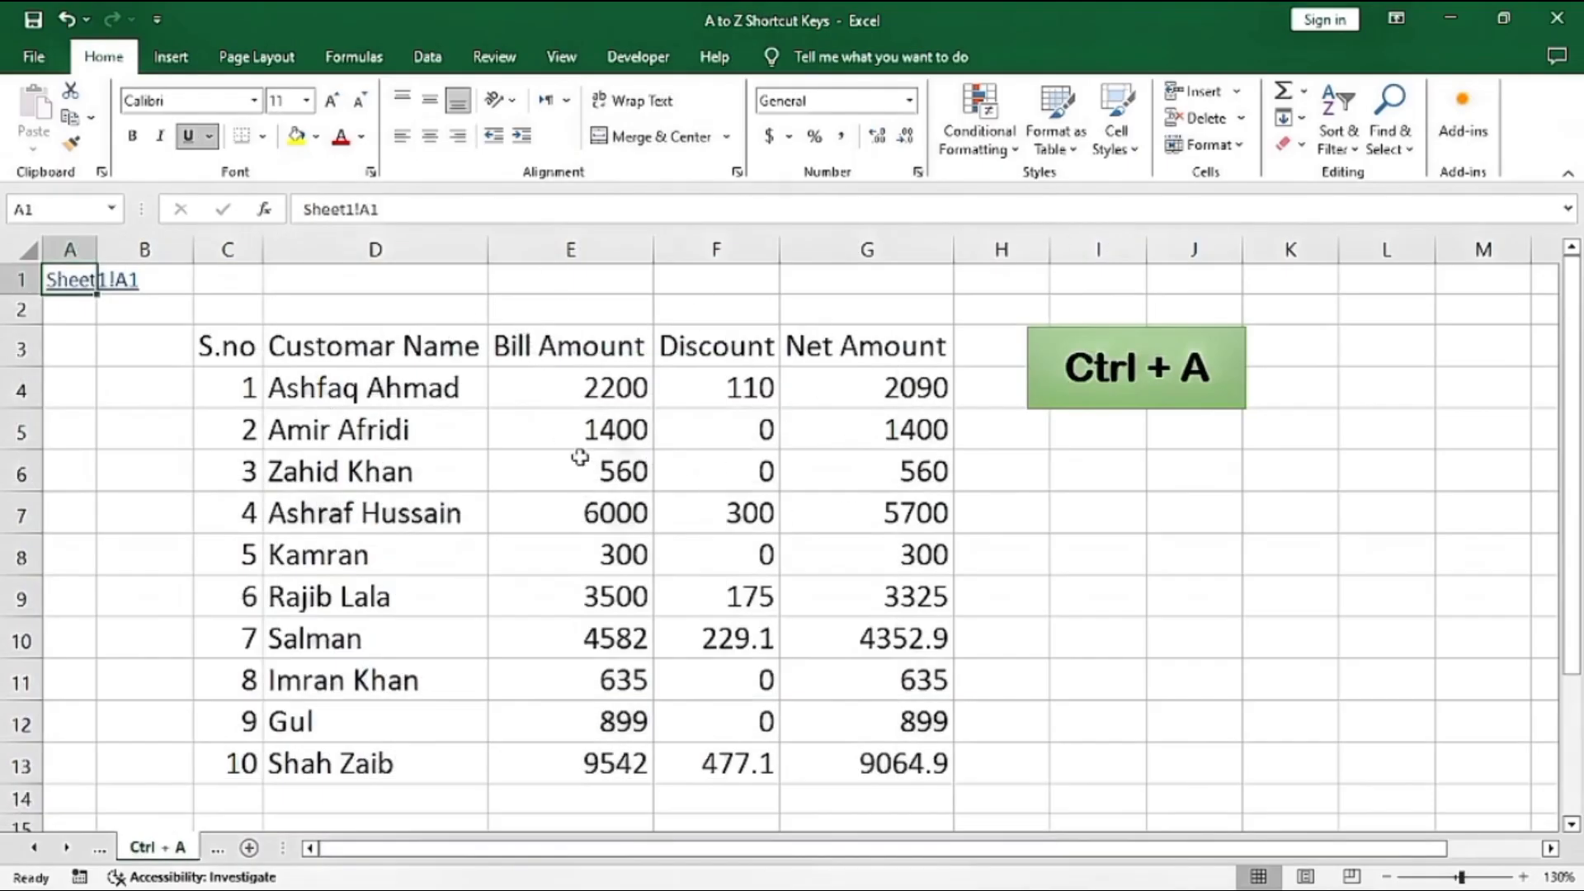
pyautogui.click(575, 482)
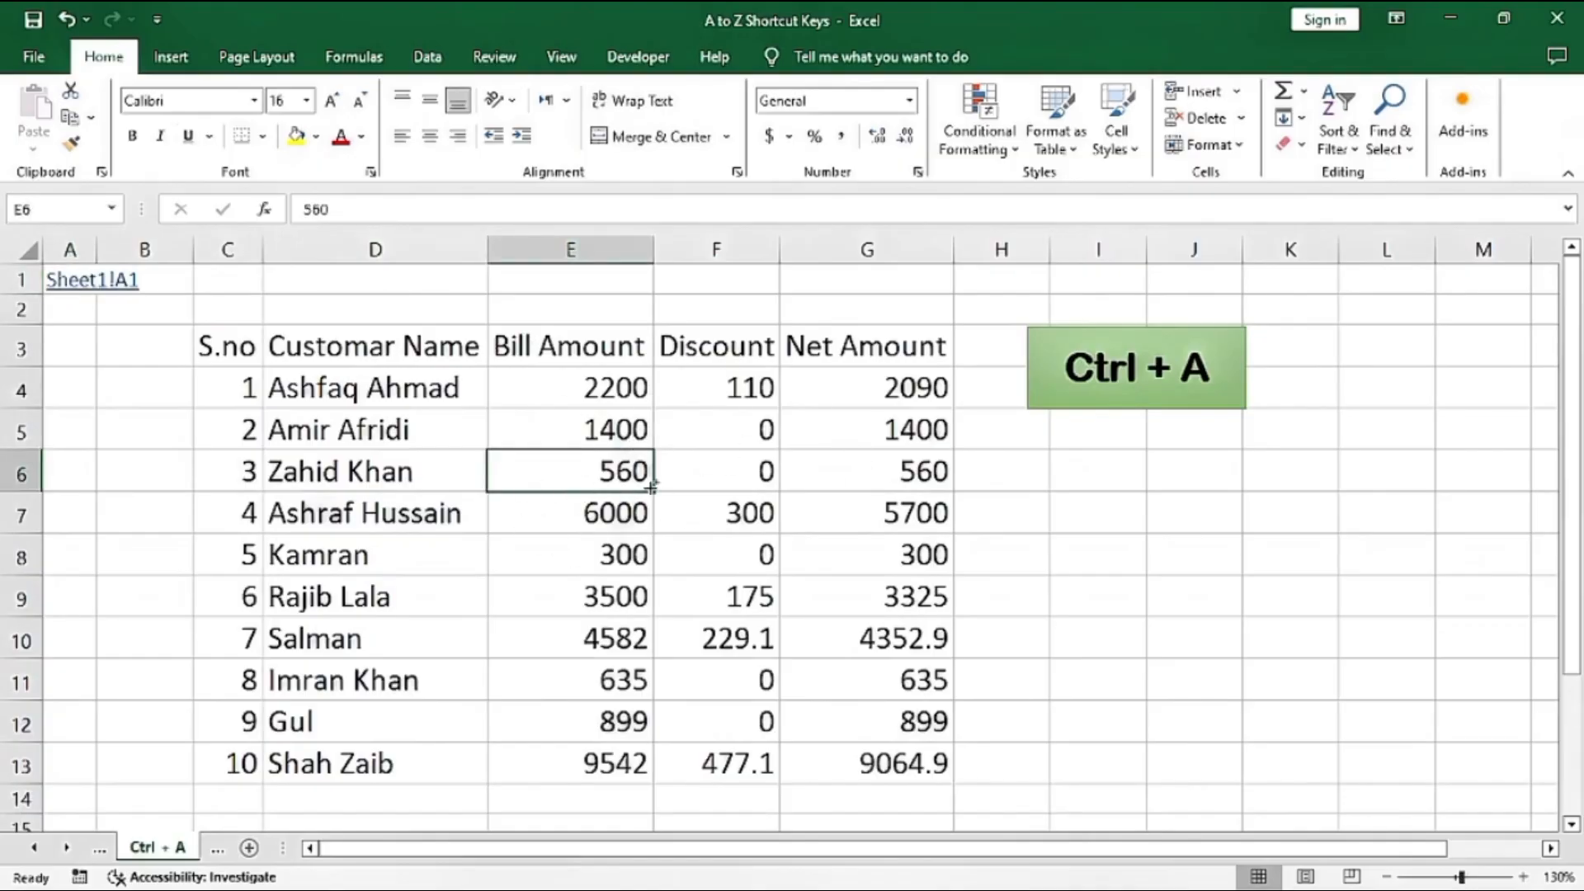
pyautogui.hotkey('ctrl', 'a')
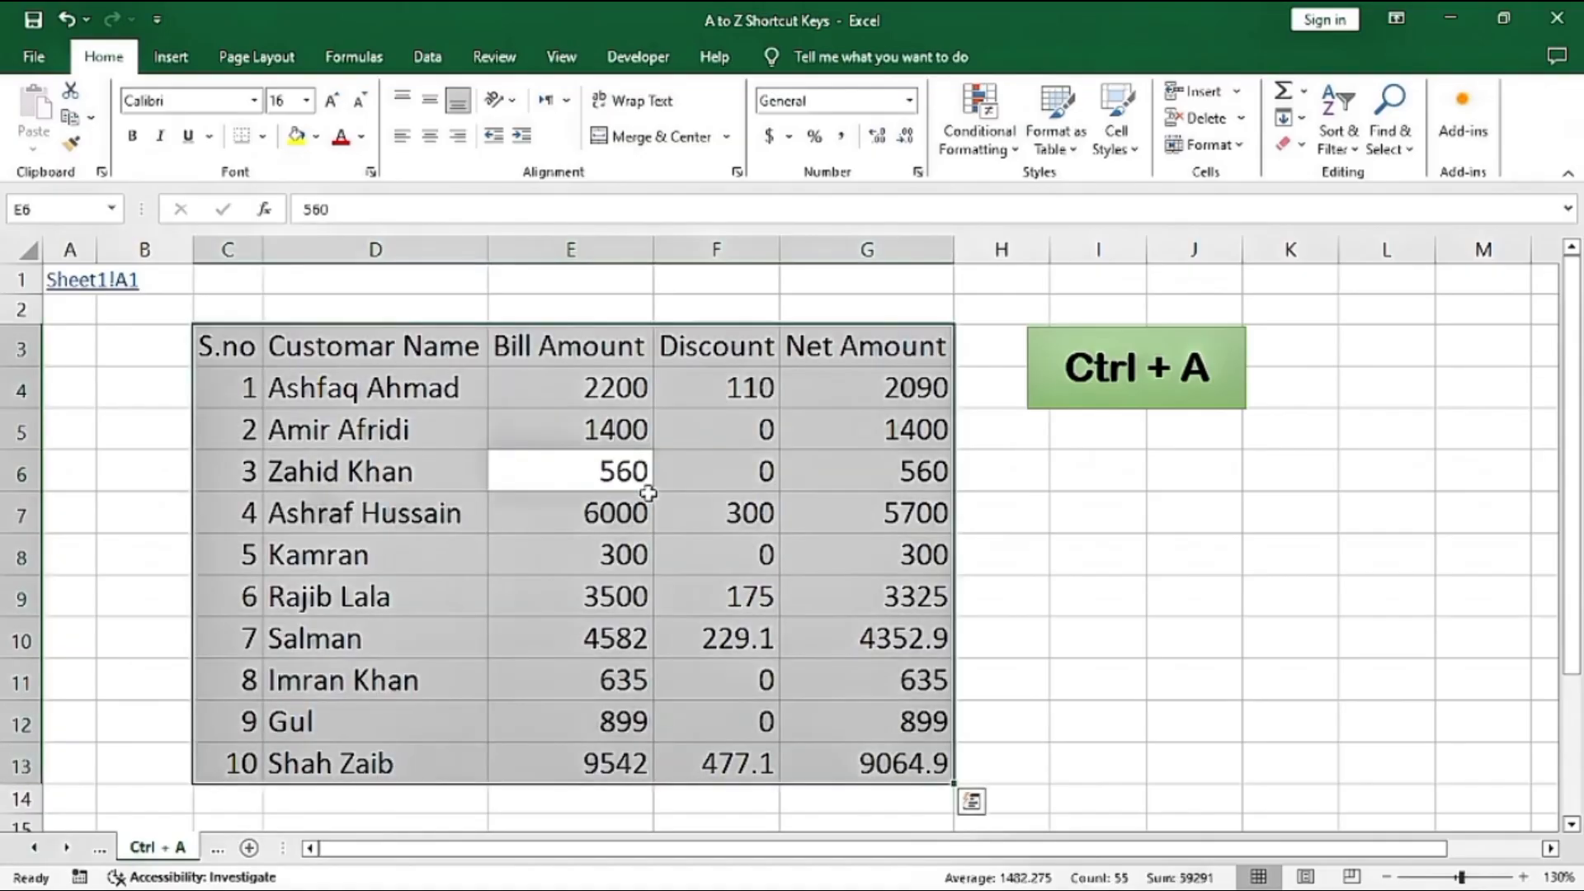
# - Starting from cell E5, select the whole billing table and extend the selection to the entire worksheet
pyautogui.click(595, 441)
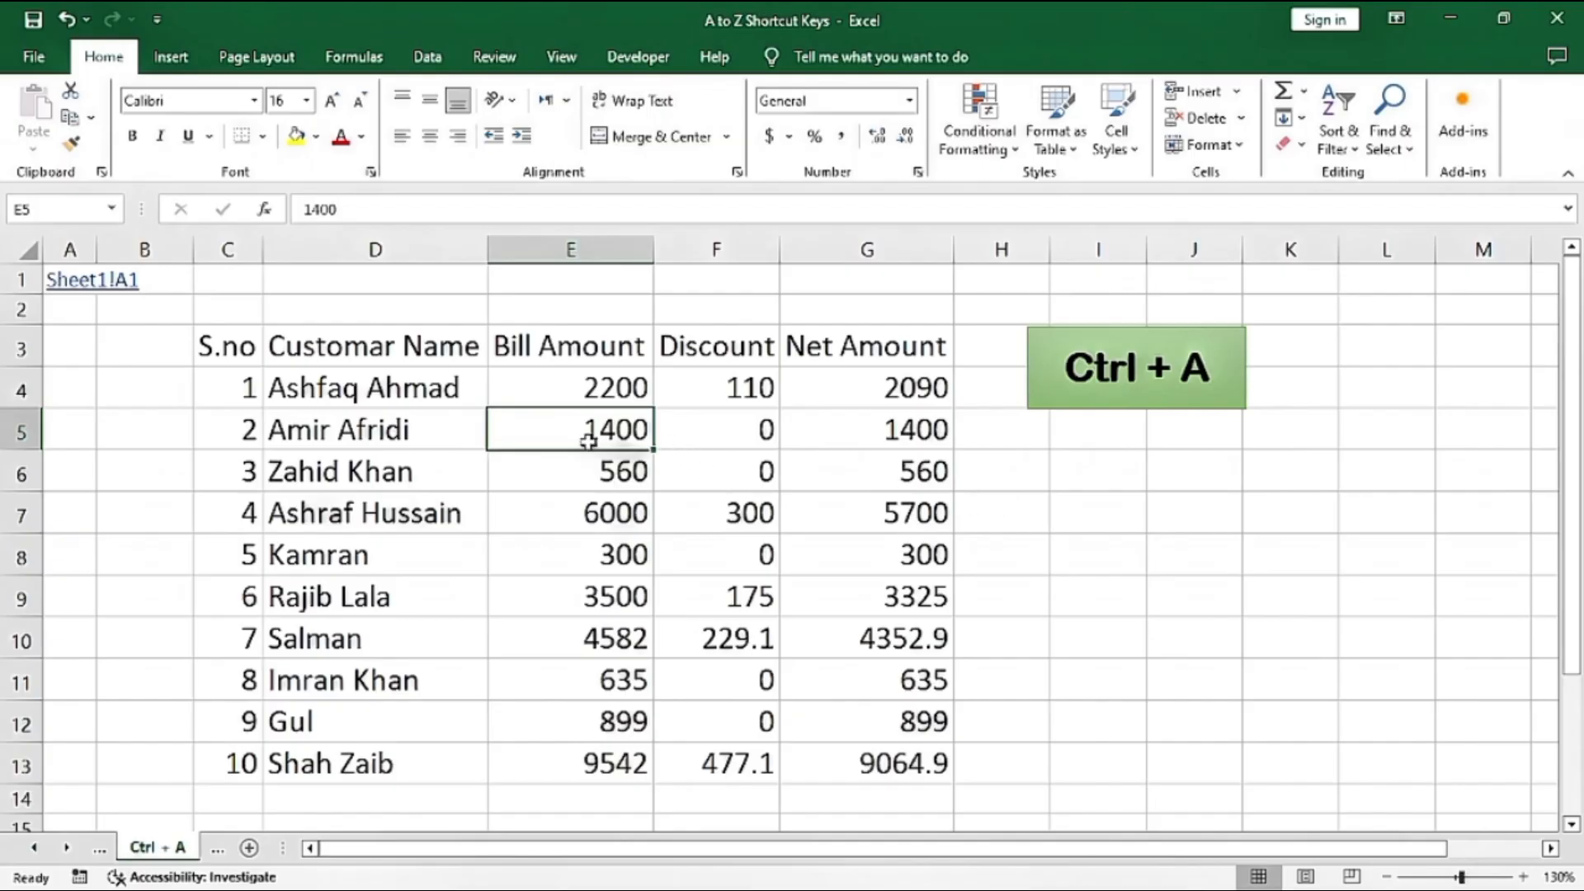
pyautogui.hotkey('ctrl', 'a')
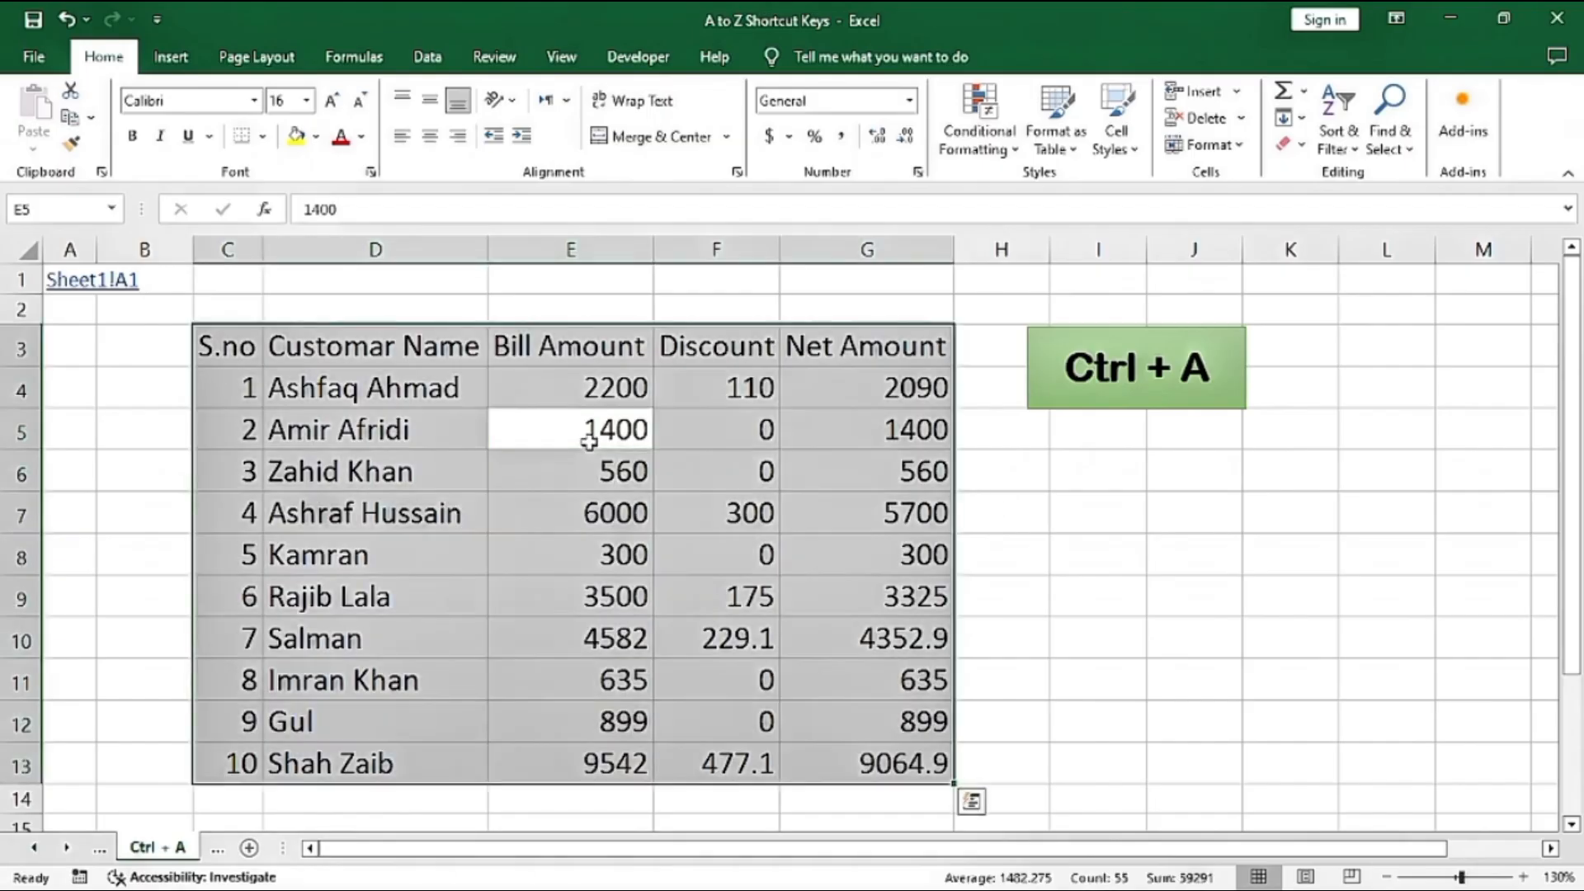
pyautogui.hotkey('ctrl', 'a')
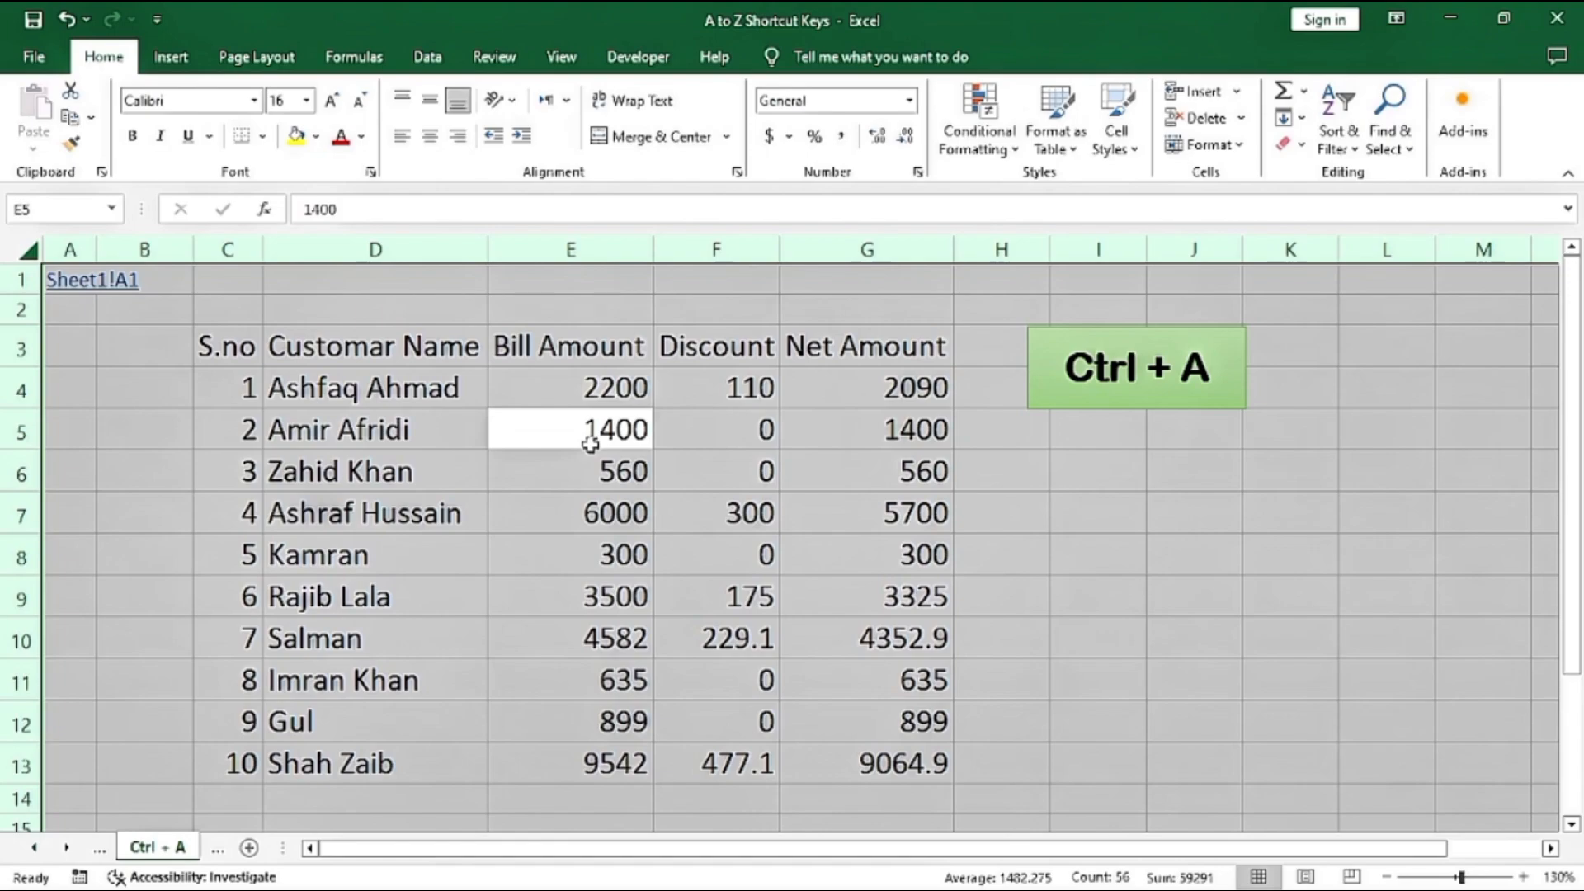
pyautogui.click(589, 444)
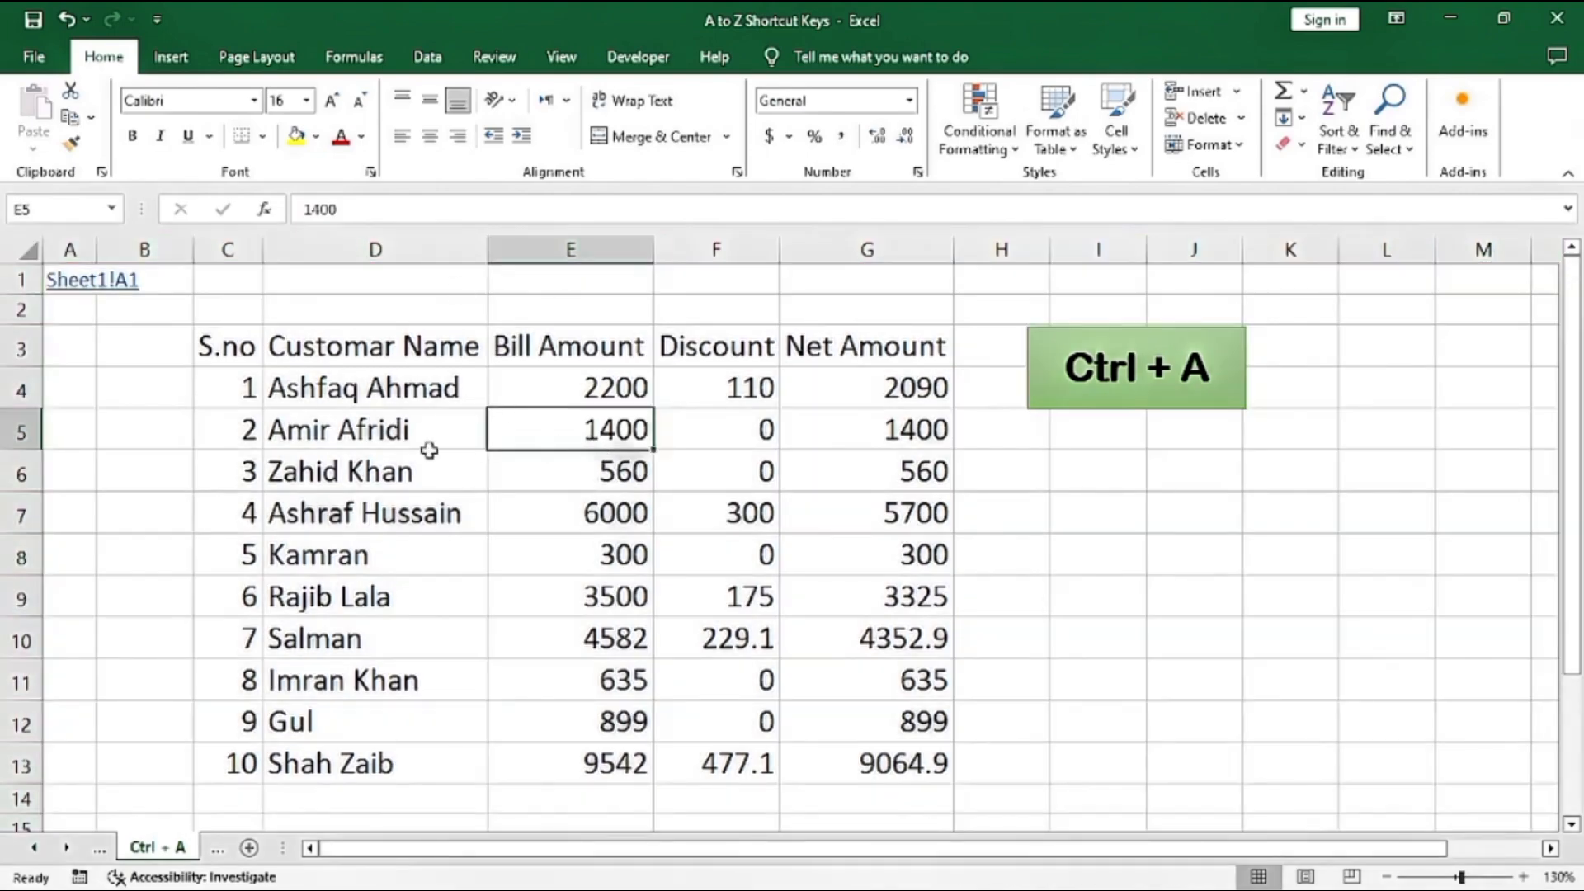
# - Open the Bold example sheet from the shortcut index and toggle bold on and off for the table headers in C3:G3
pyautogui.click(91, 280)
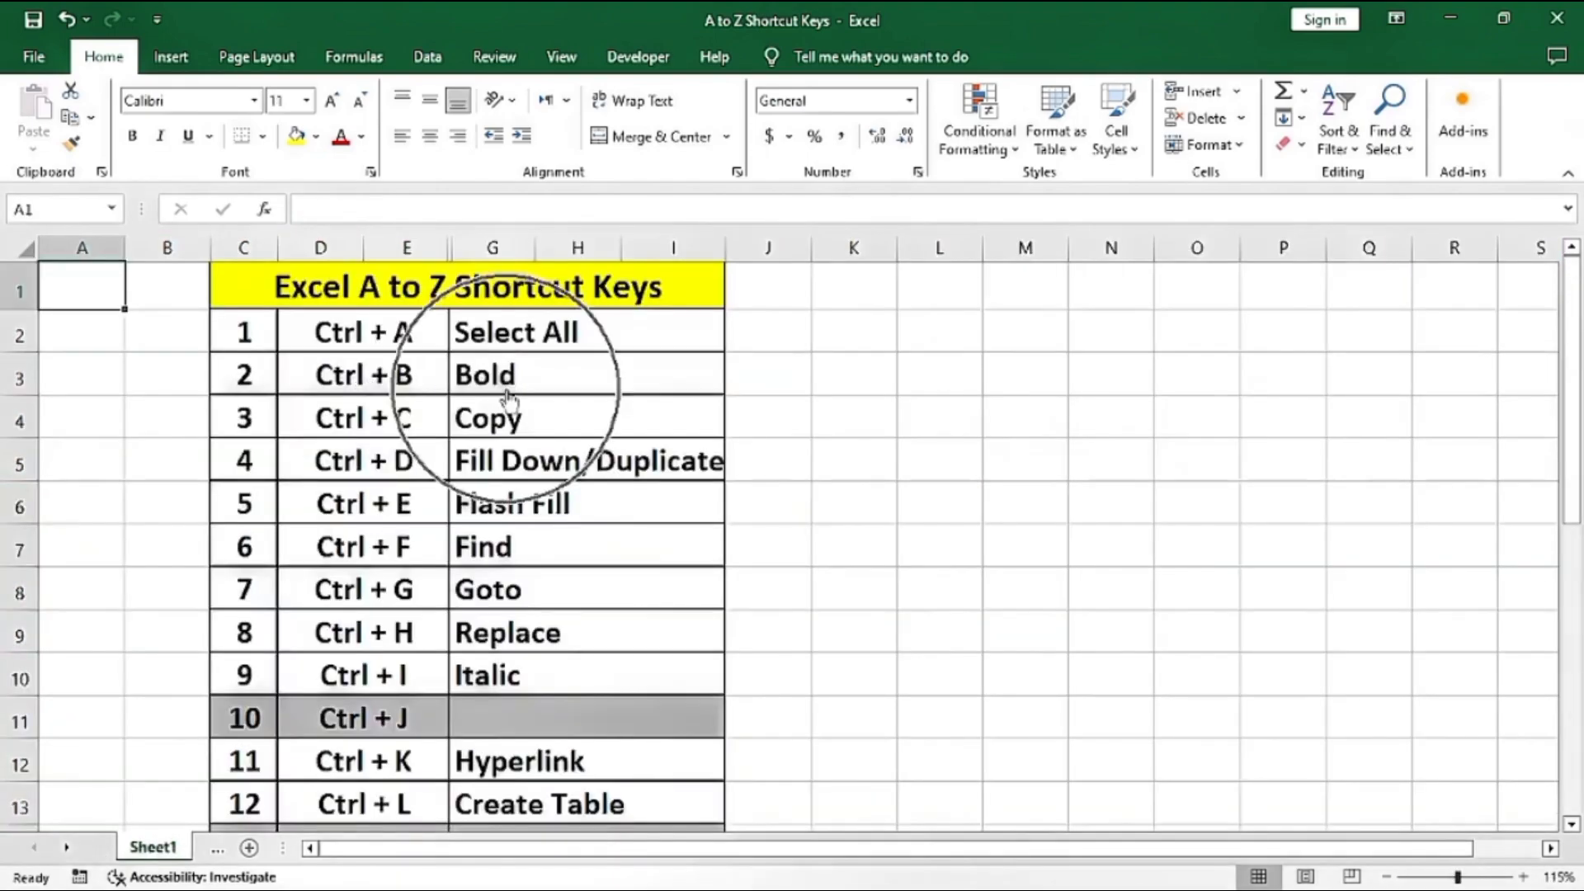
pyautogui.click(498, 381)
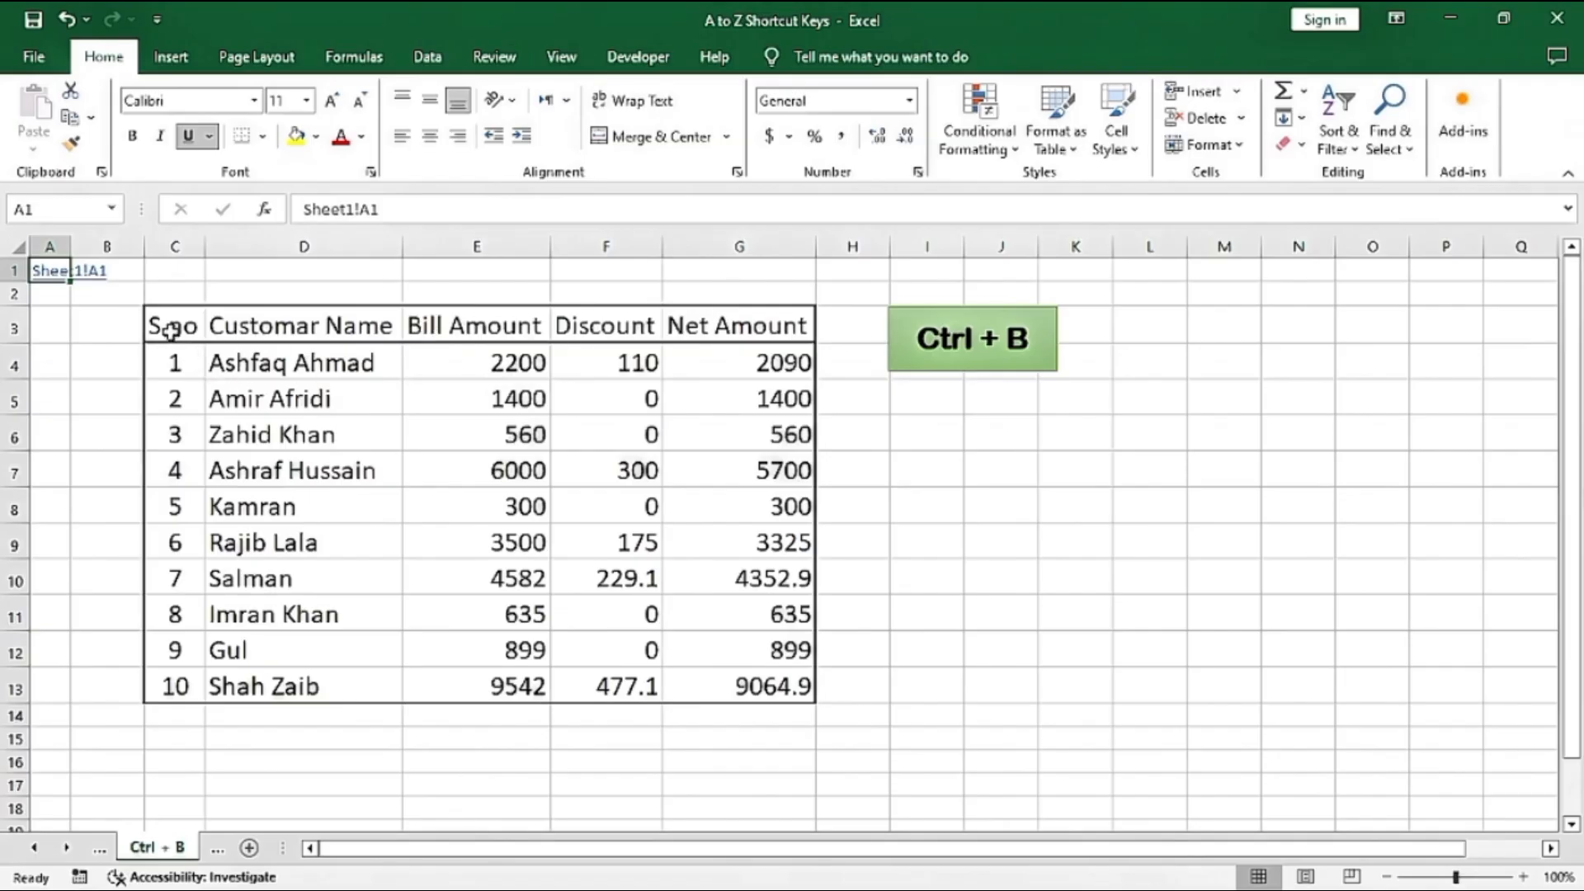
pyautogui.moveTo(170, 332); pyautogui.dragTo(725, 313)
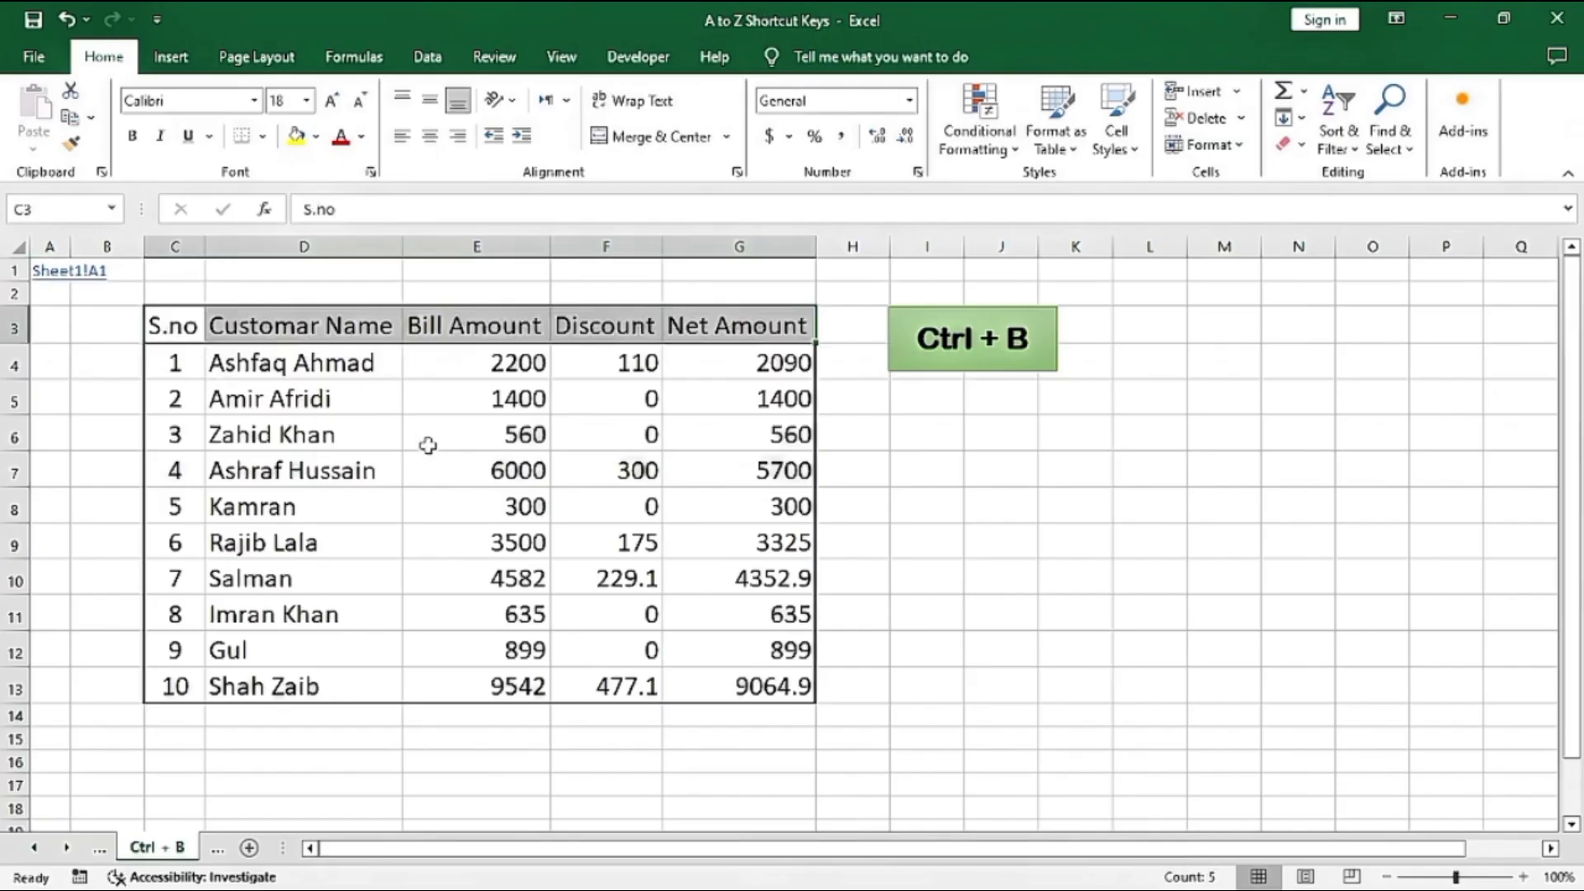
pyautogui.hotkey('ctrl', 'b')
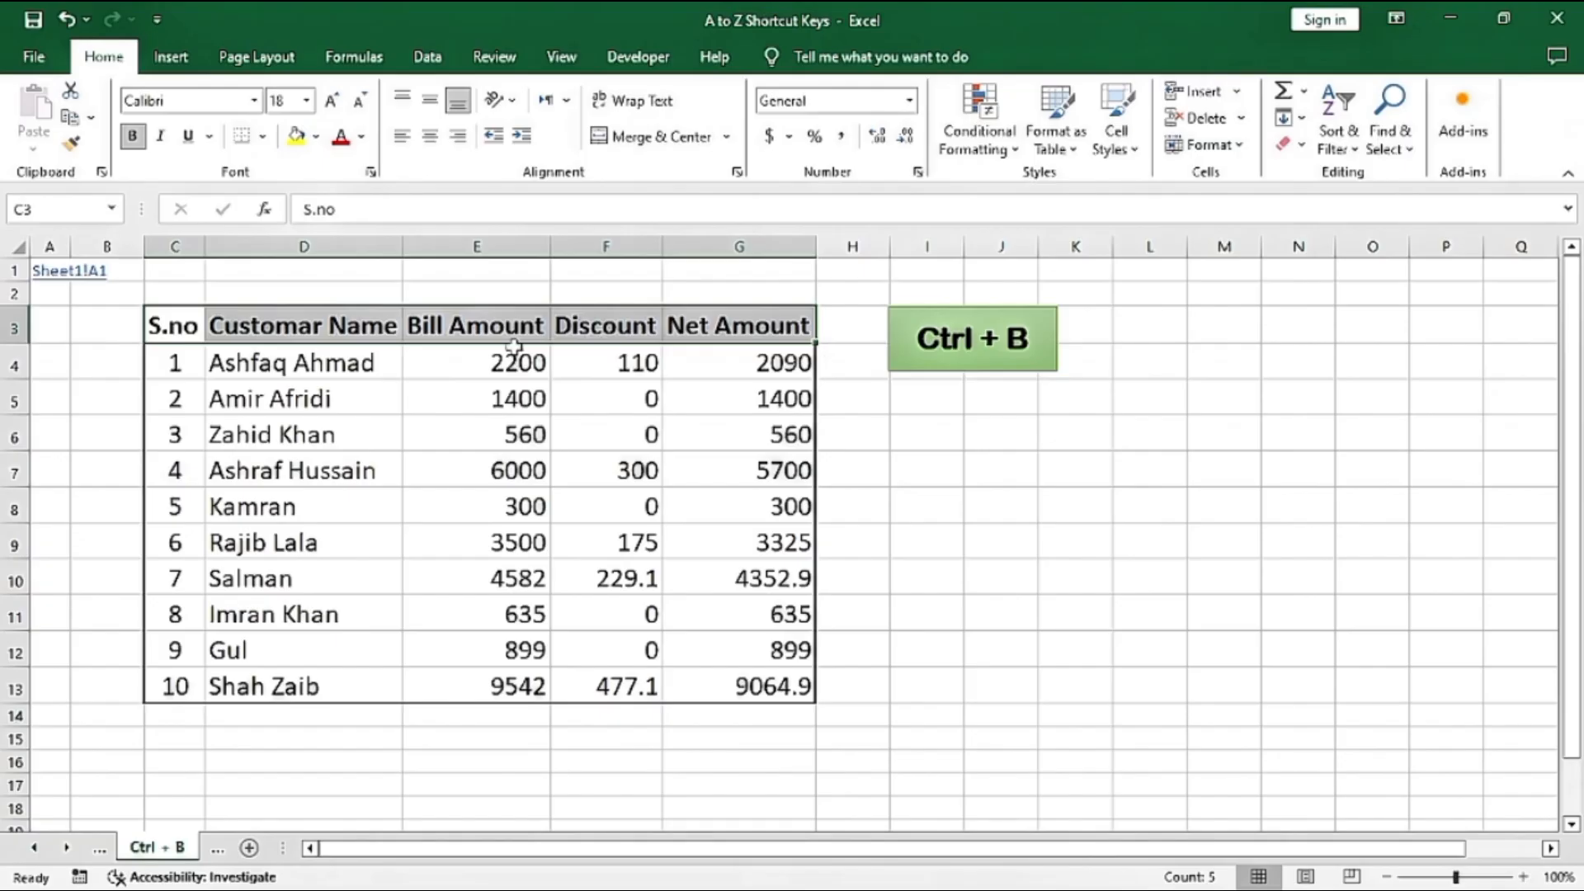
pyautogui.hotkey('ctrl', 'b')
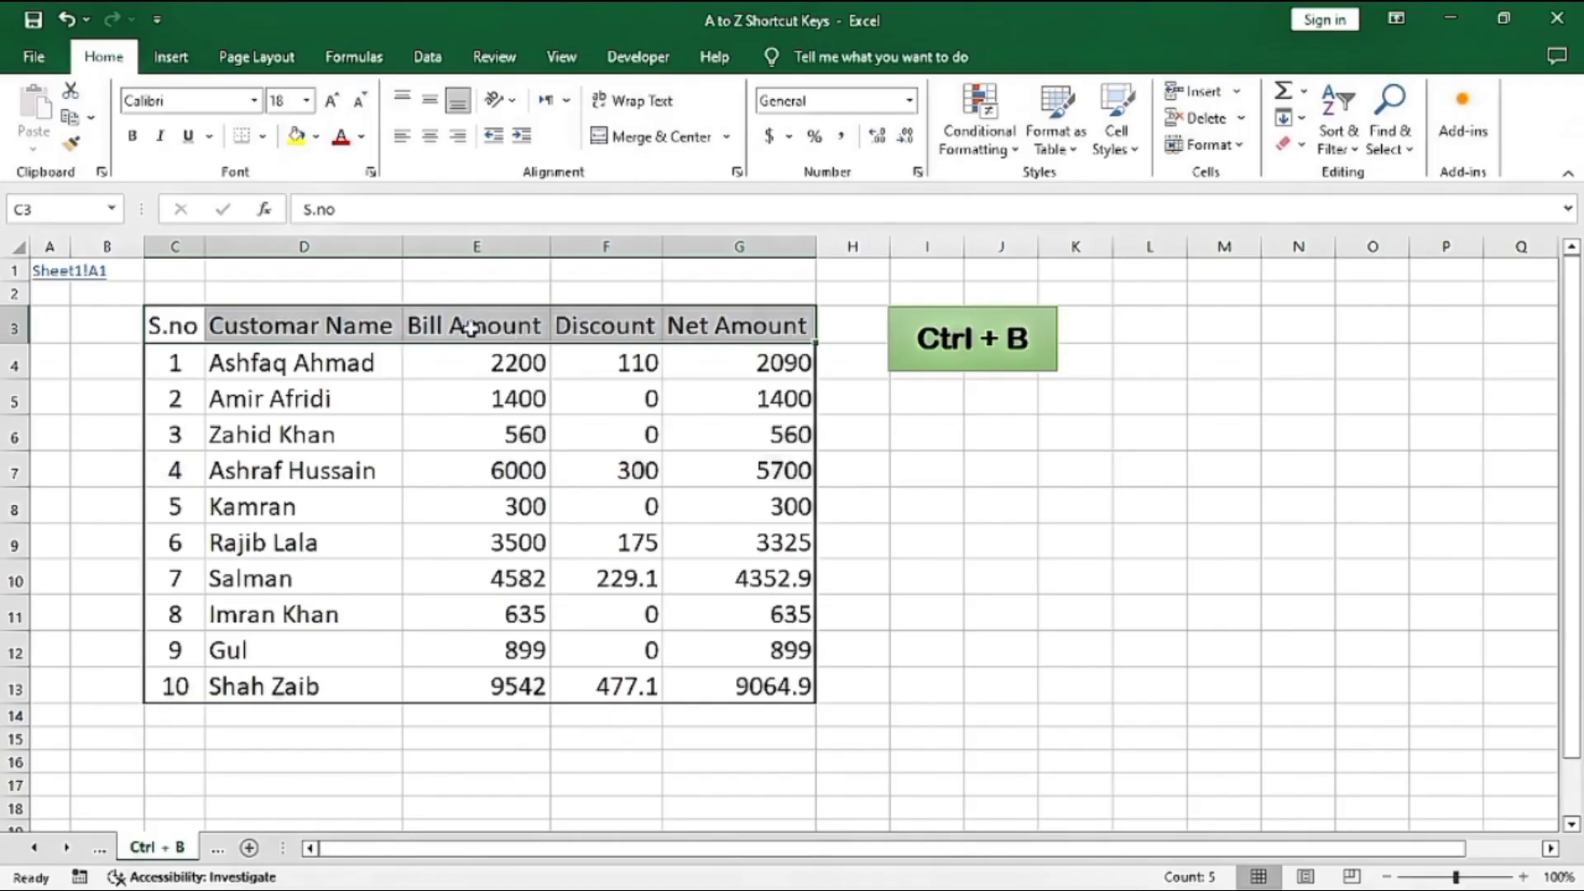
# - Open the Copy example sheet from the shortcut index and copy the yellow header row C3:E3 to cell H5
pyautogui.click(53, 273)
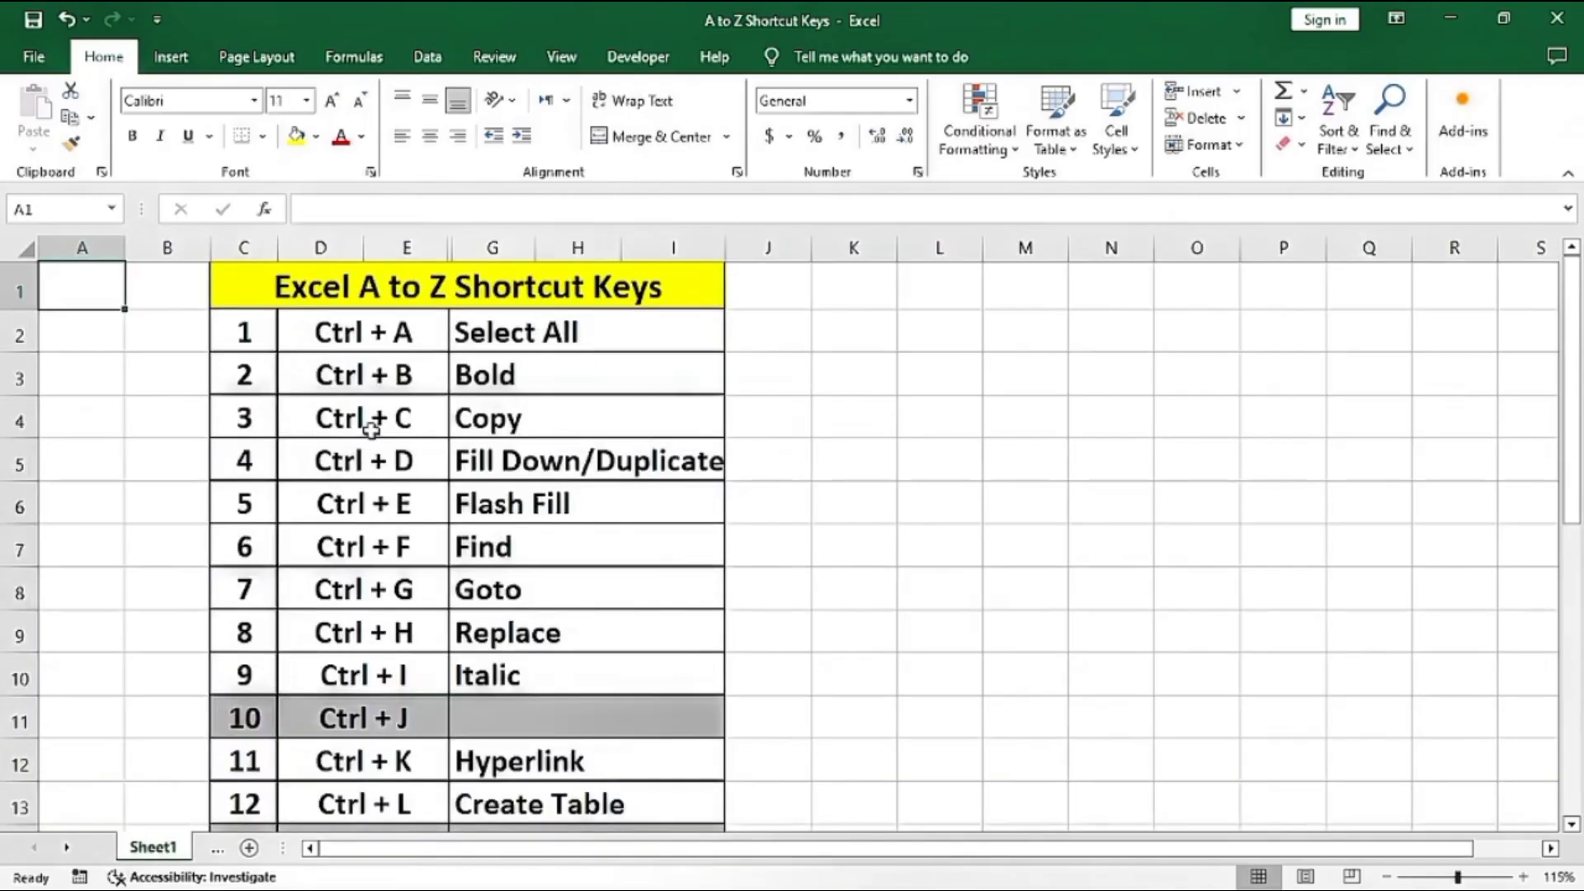
pyautogui.click(462, 415)
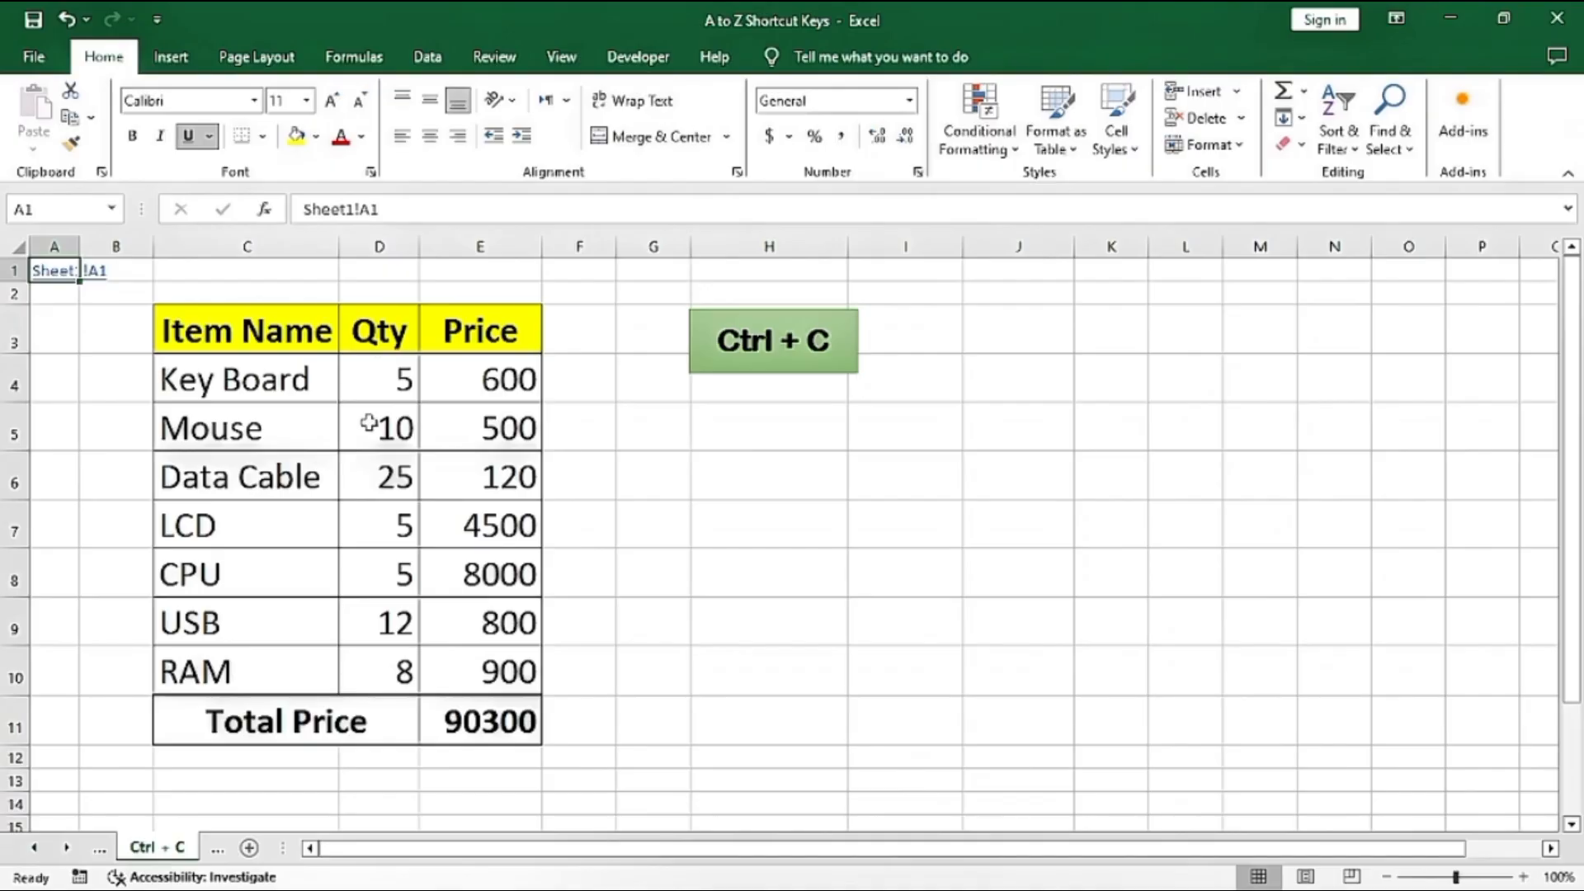
pyautogui.moveTo(213, 334); pyautogui.dragTo(458, 330)
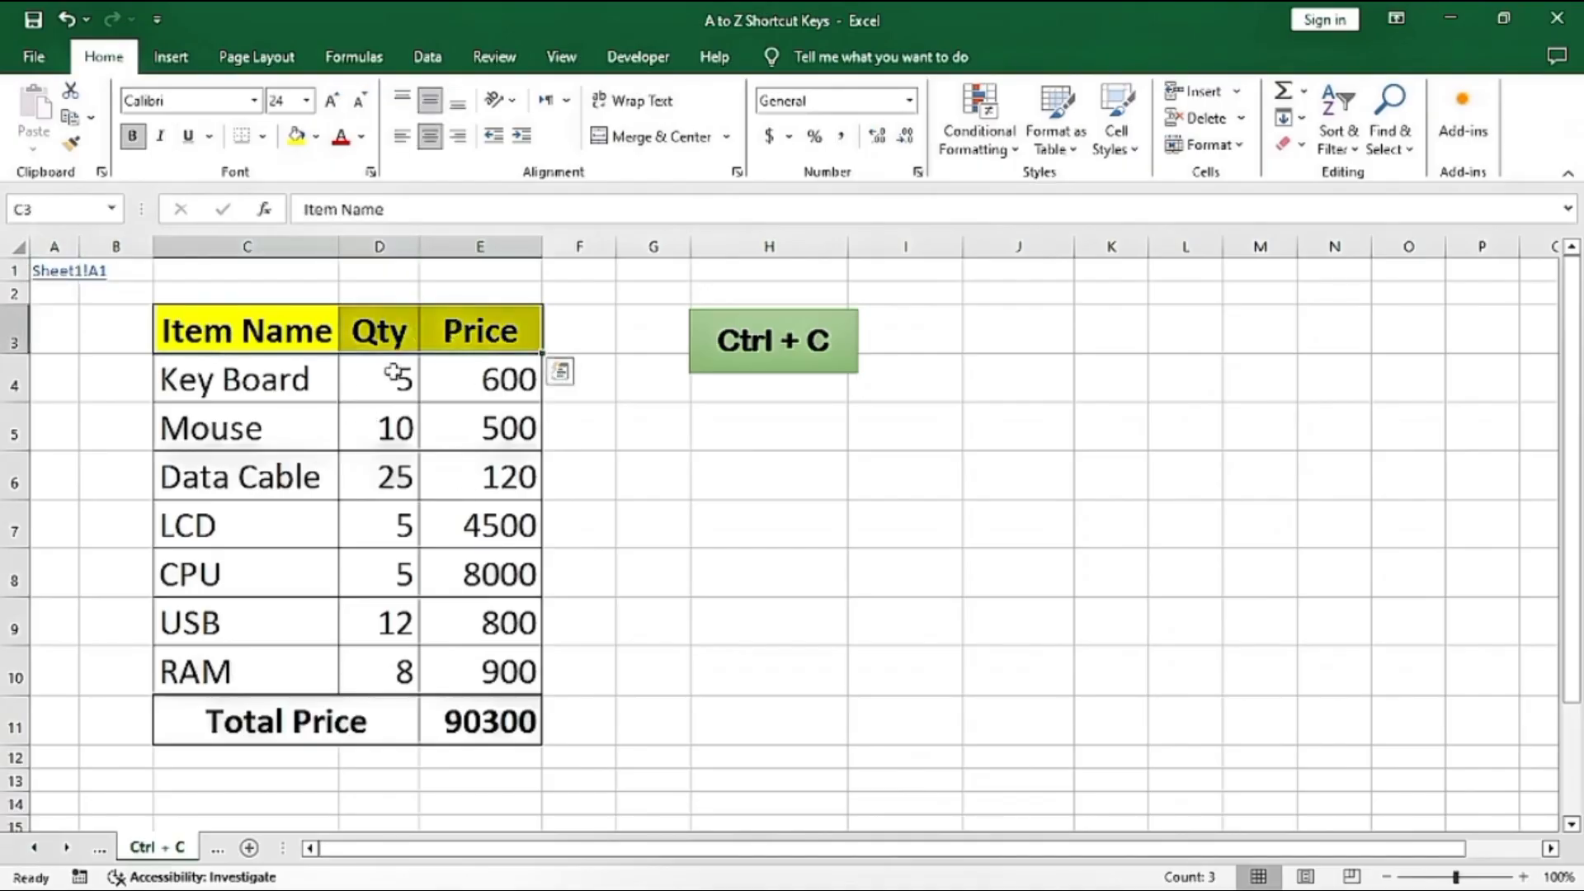
pyautogui.hotkey('ctrl', 'c')
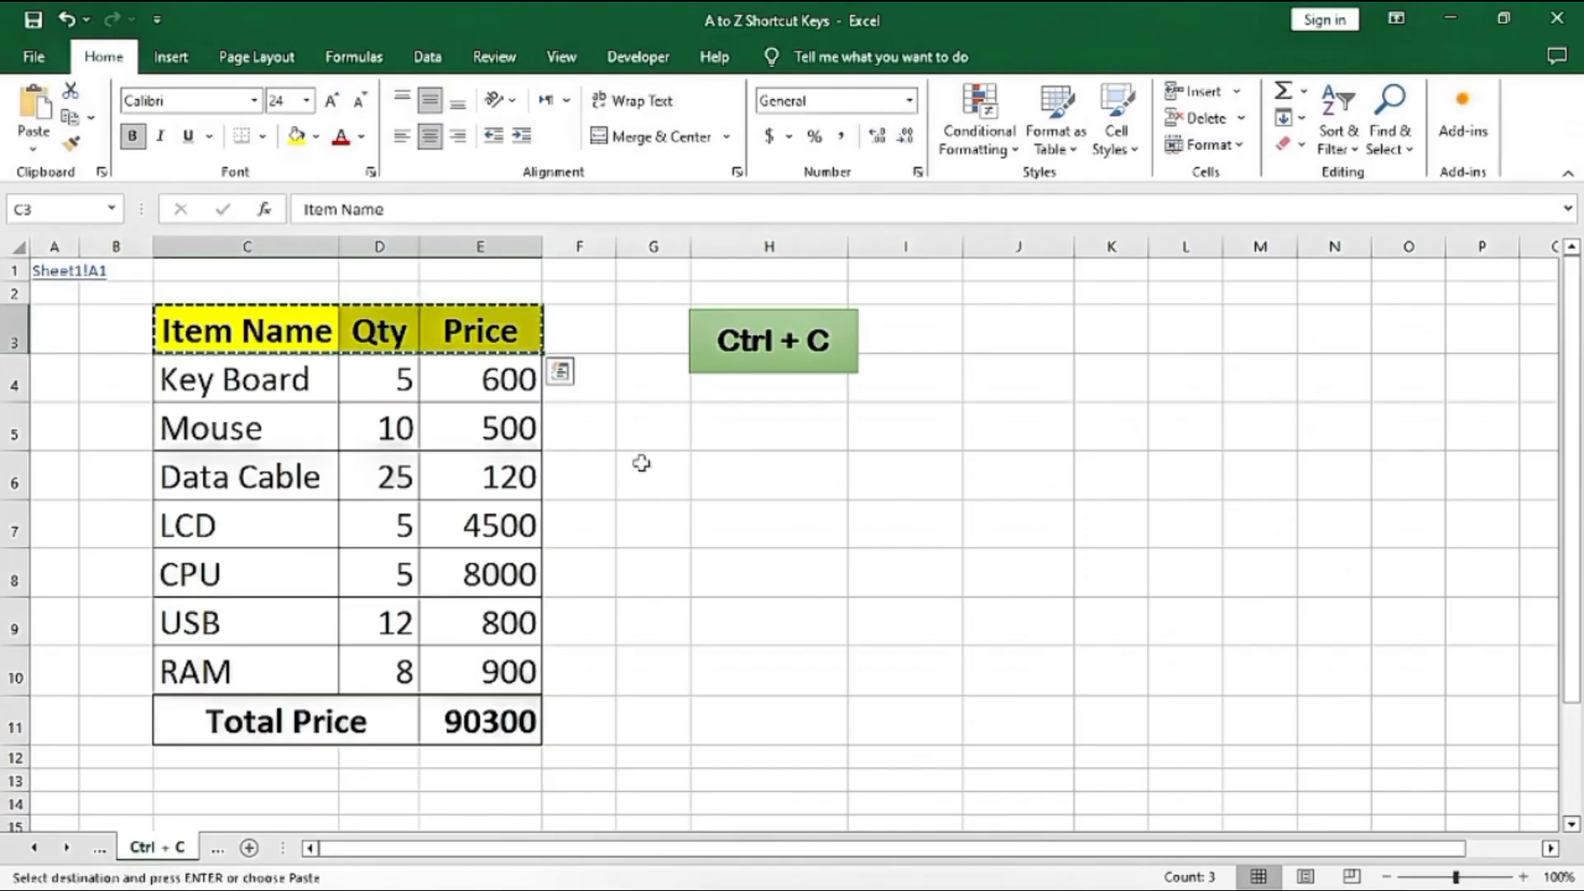
pyautogui.click(754, 428)
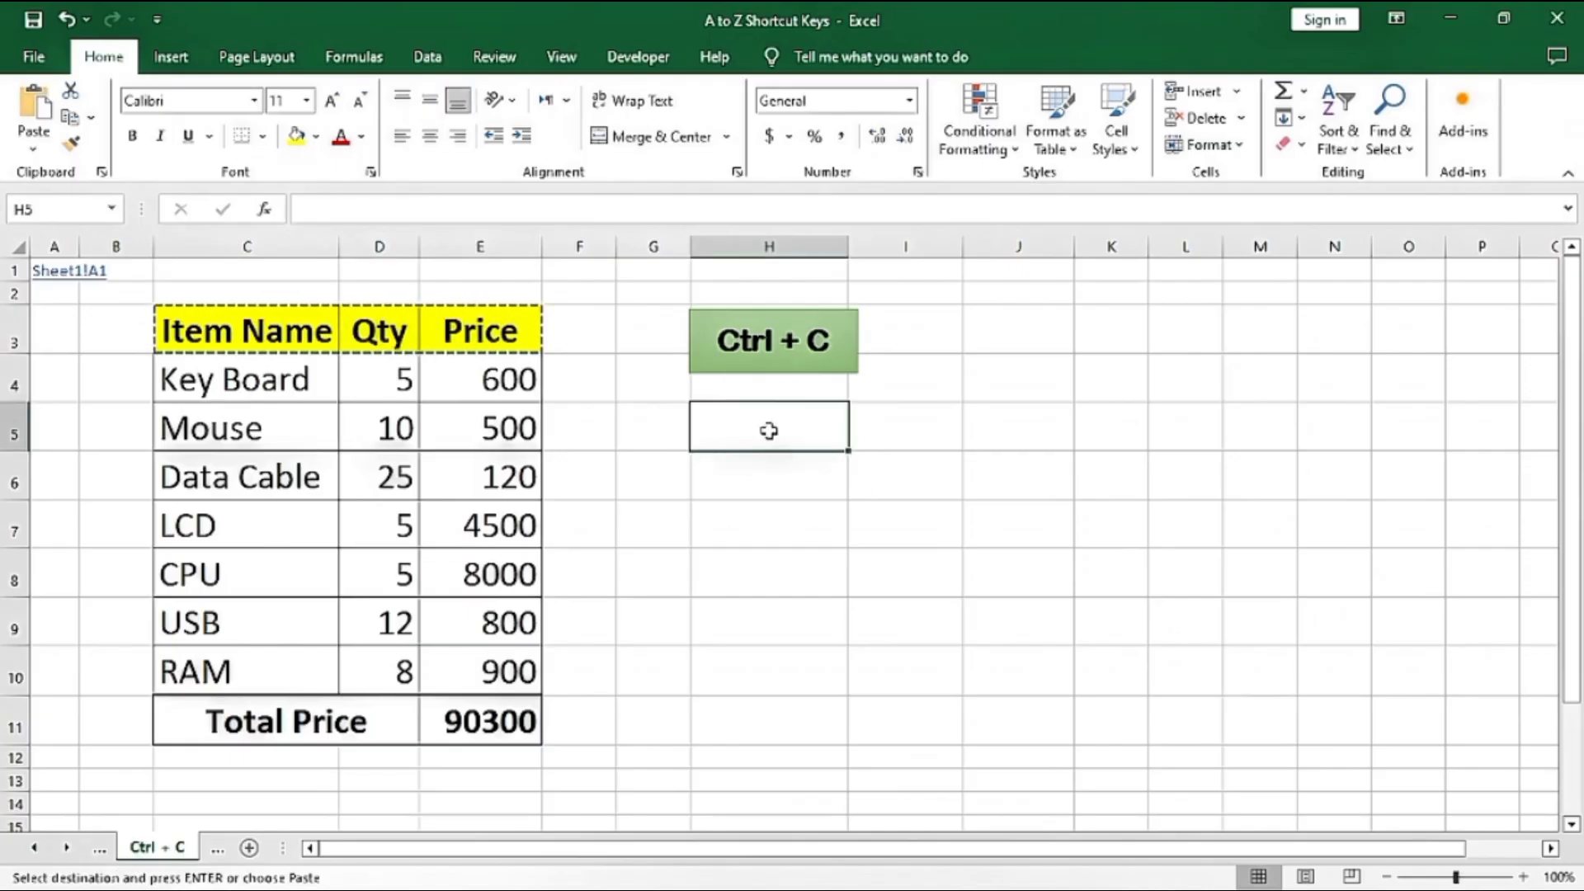
pyautogui.hotkey('ctrl', 'v')
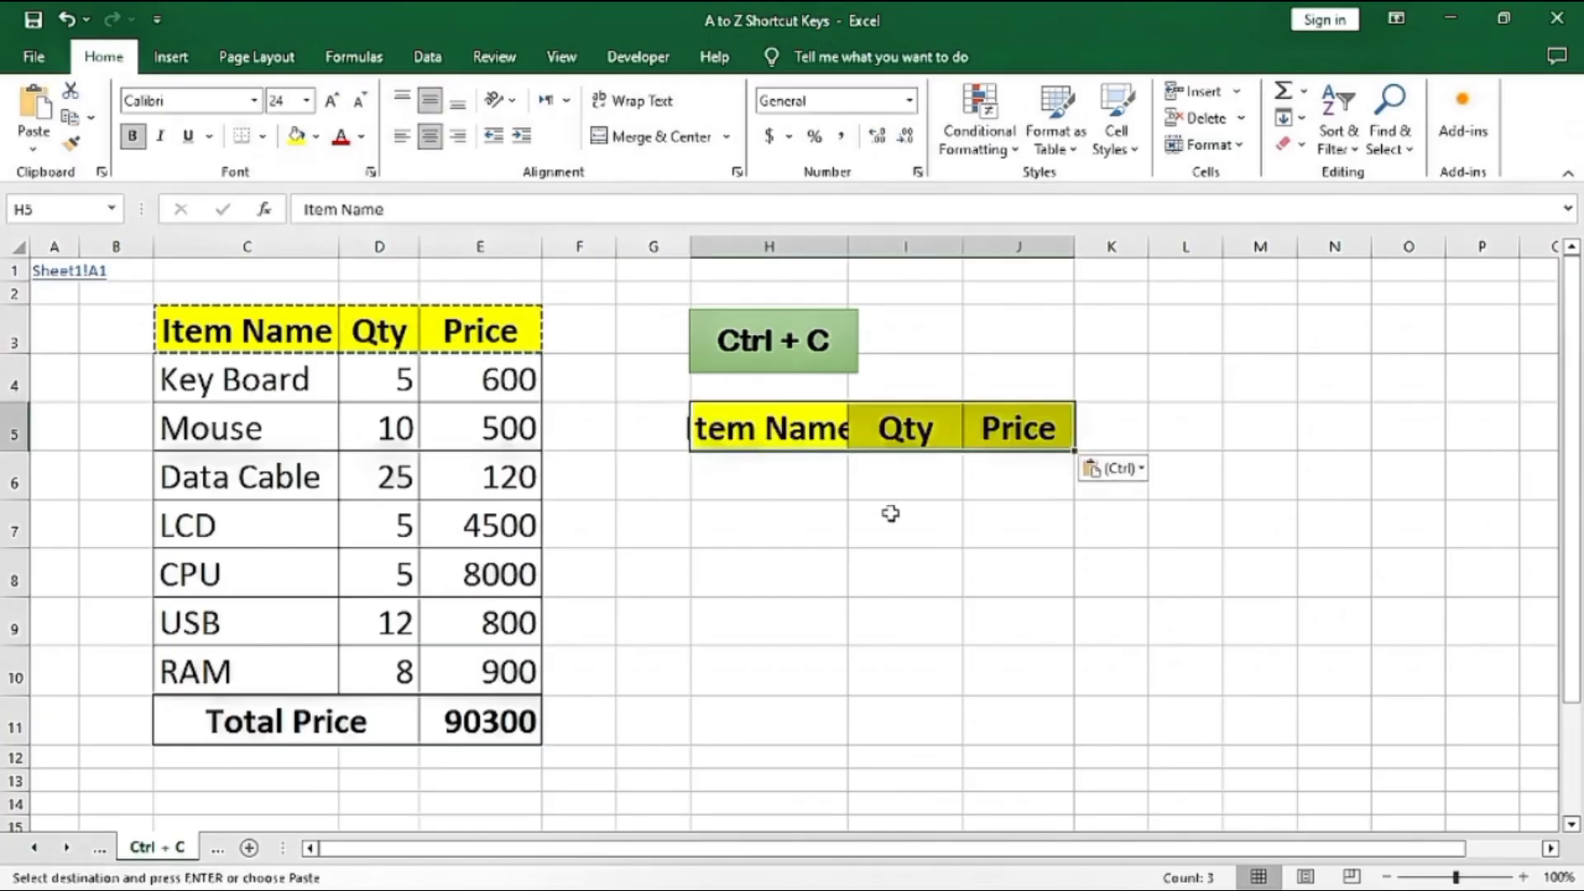
pyautogui.click(894, 558)
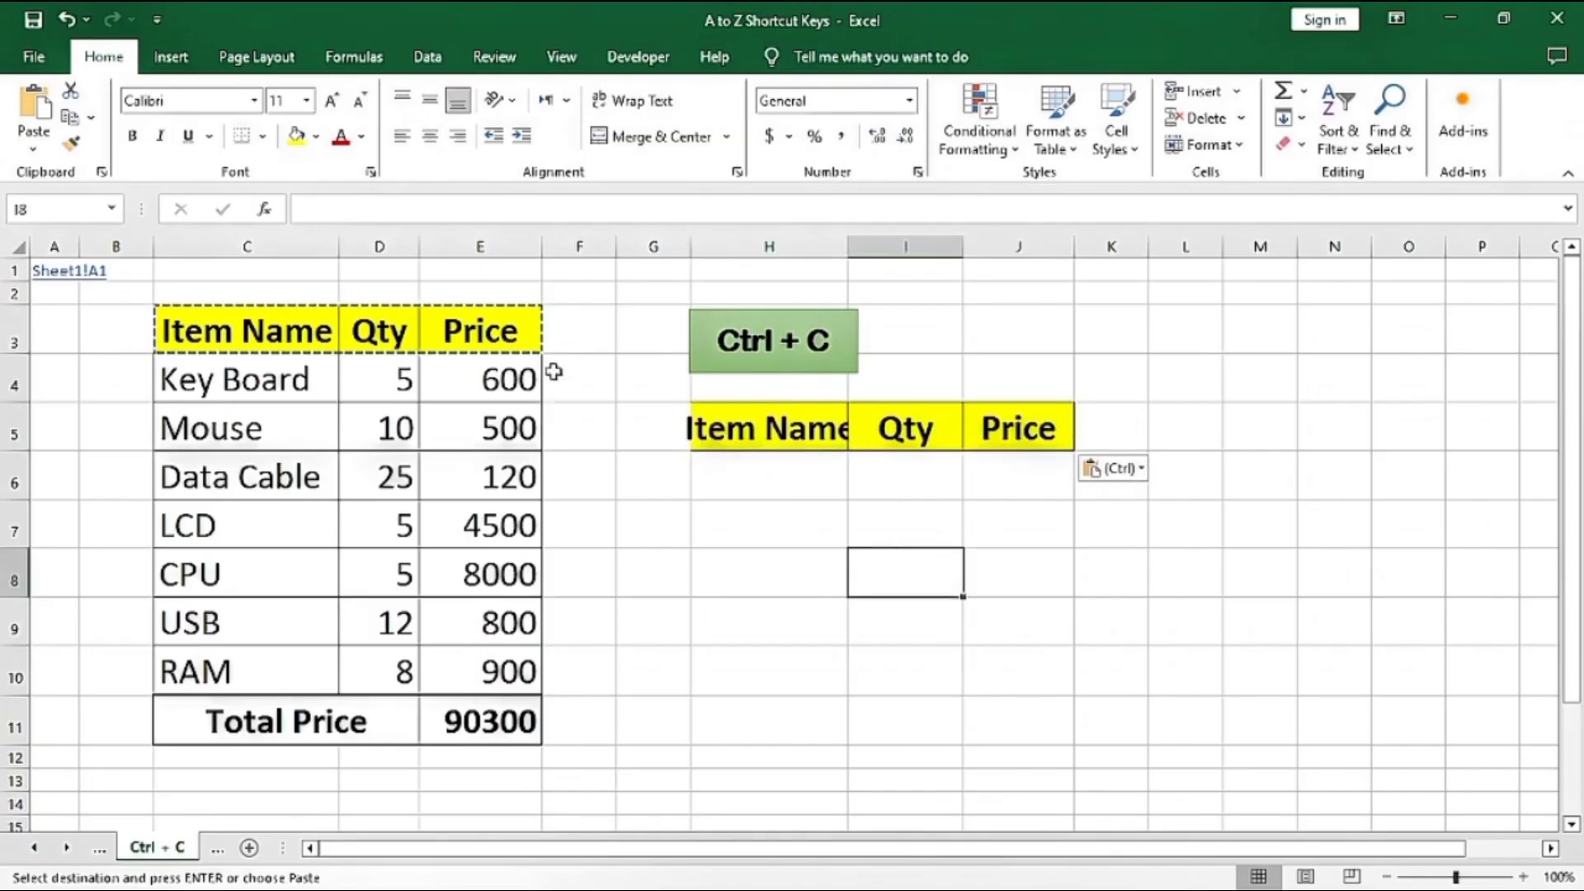
# - Return to the shortcut index and open the Fill Down/Duplicate example sheet
pyautogui.click(66, 272)
pyautogui.click(375, 466)
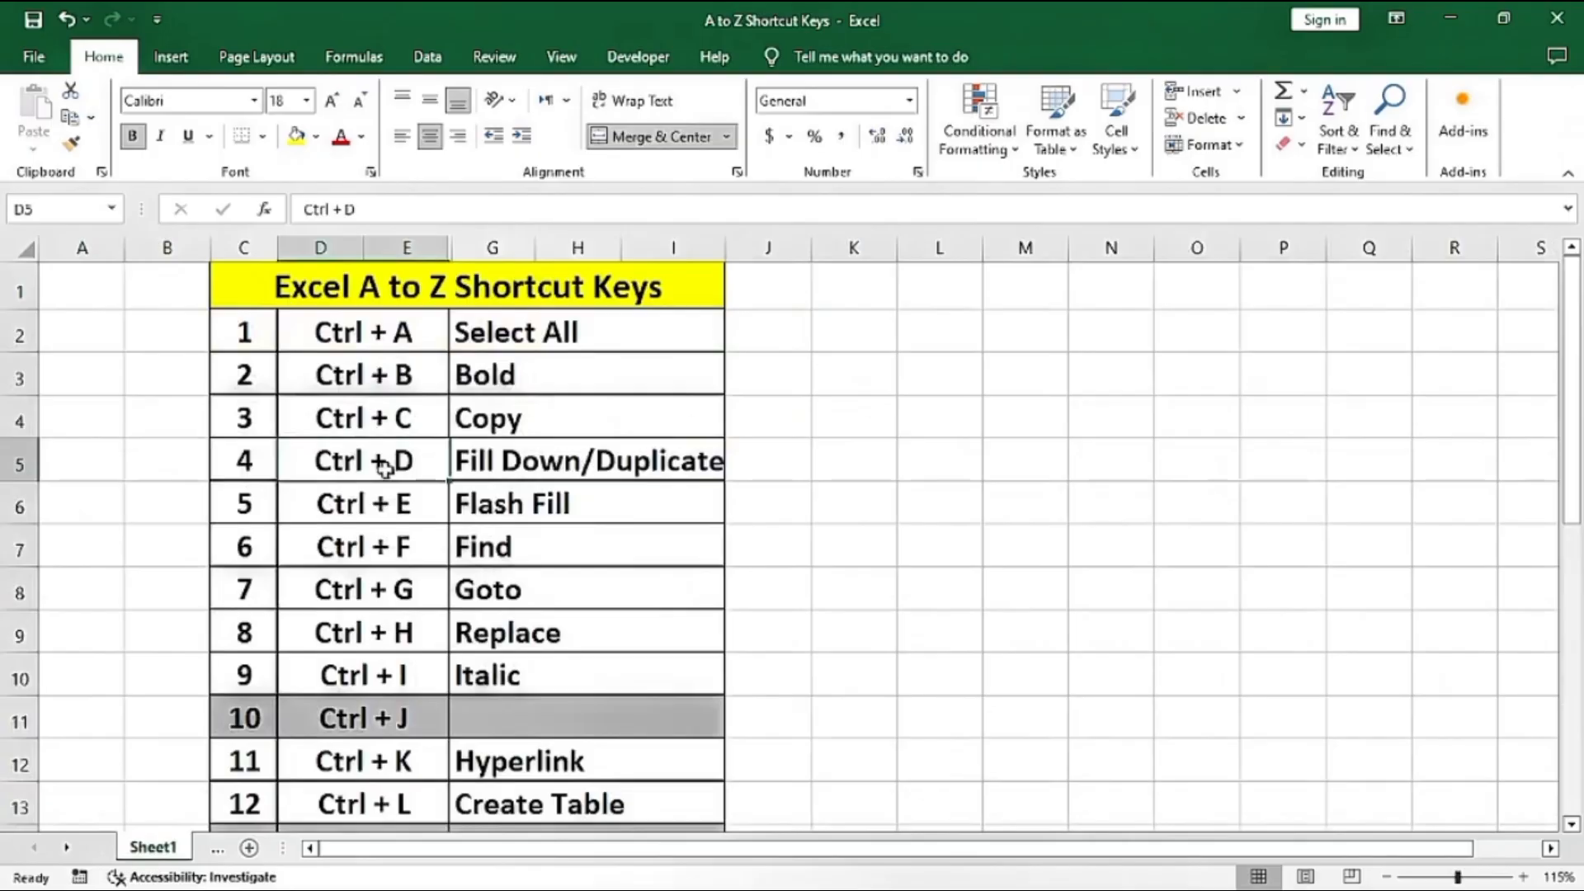
pyautogui.click(526, 452)
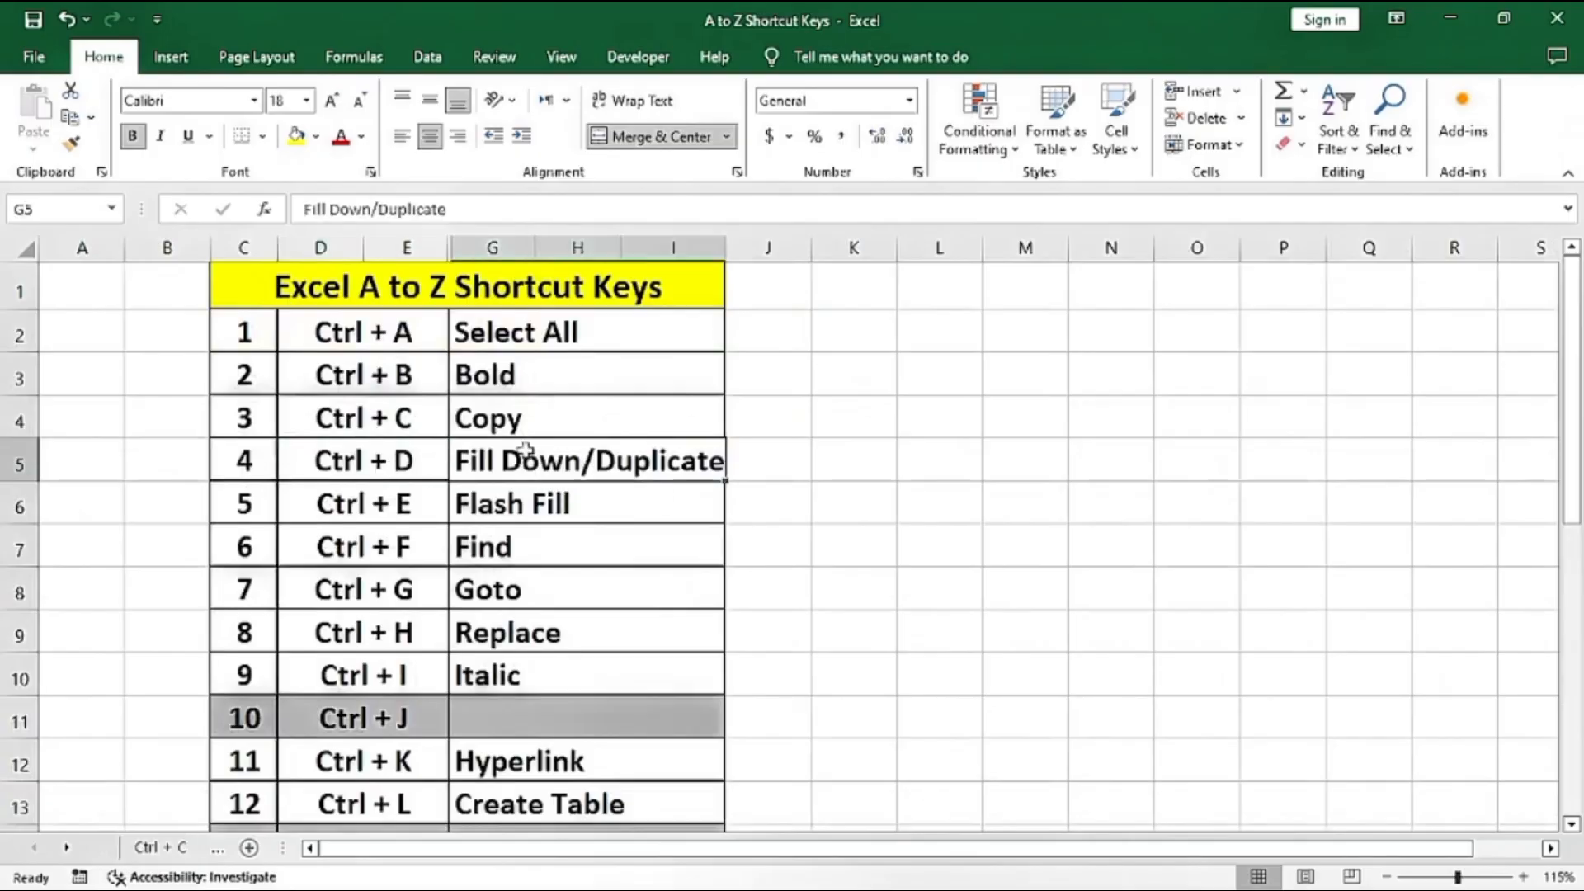
pyautogui.click(527, 452)
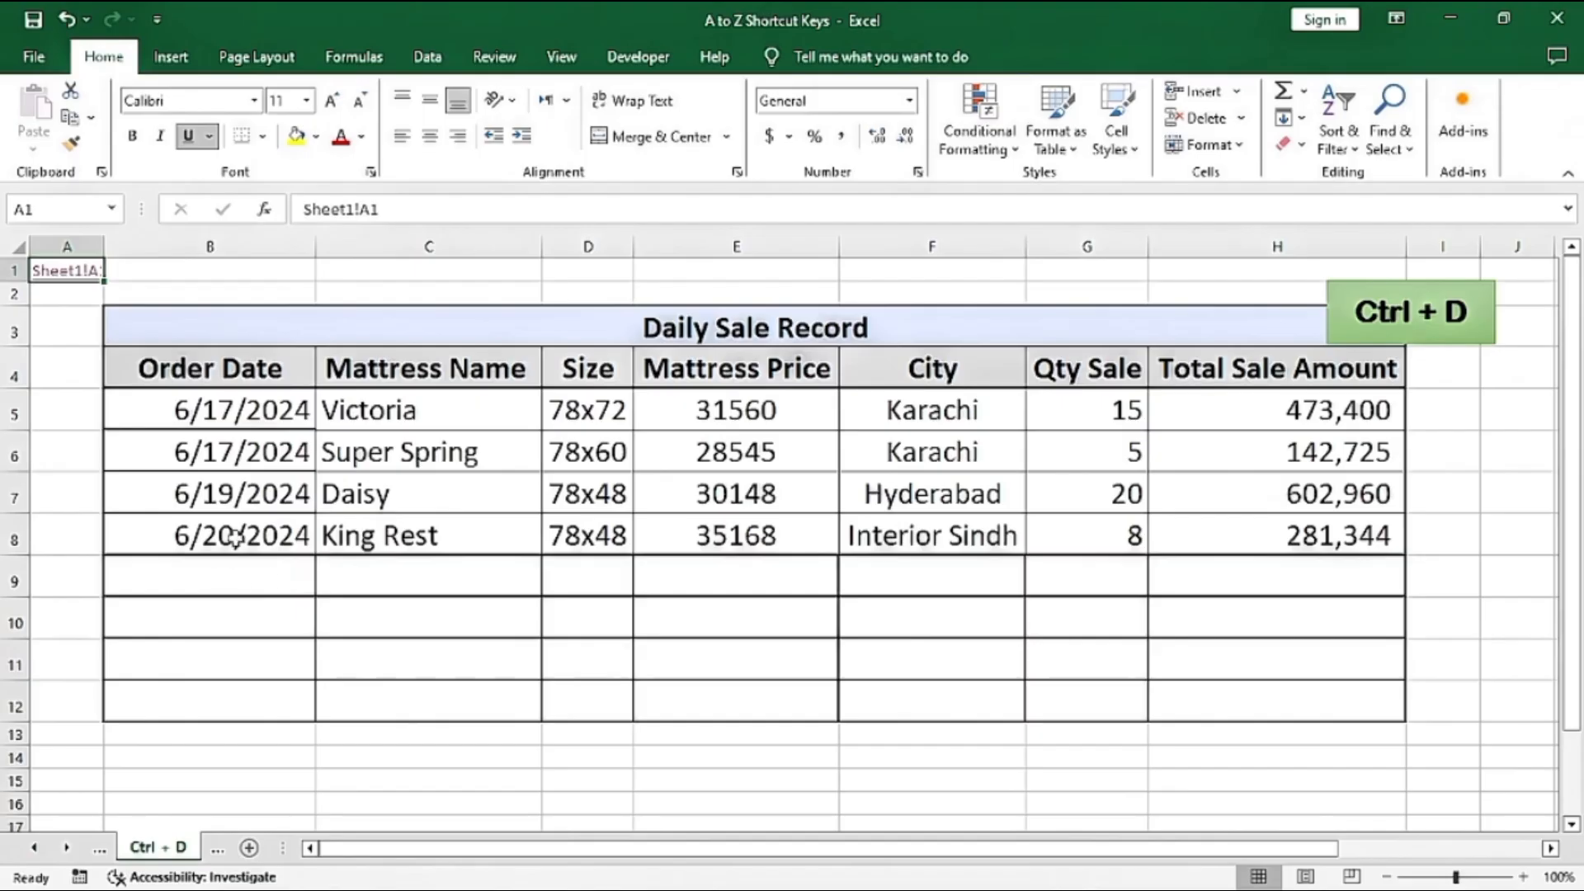
# - Fill the order date 6/20/2024 down into cells B9 and B10 of the Daily Sale Record table
pyautogui.click(253, 580)
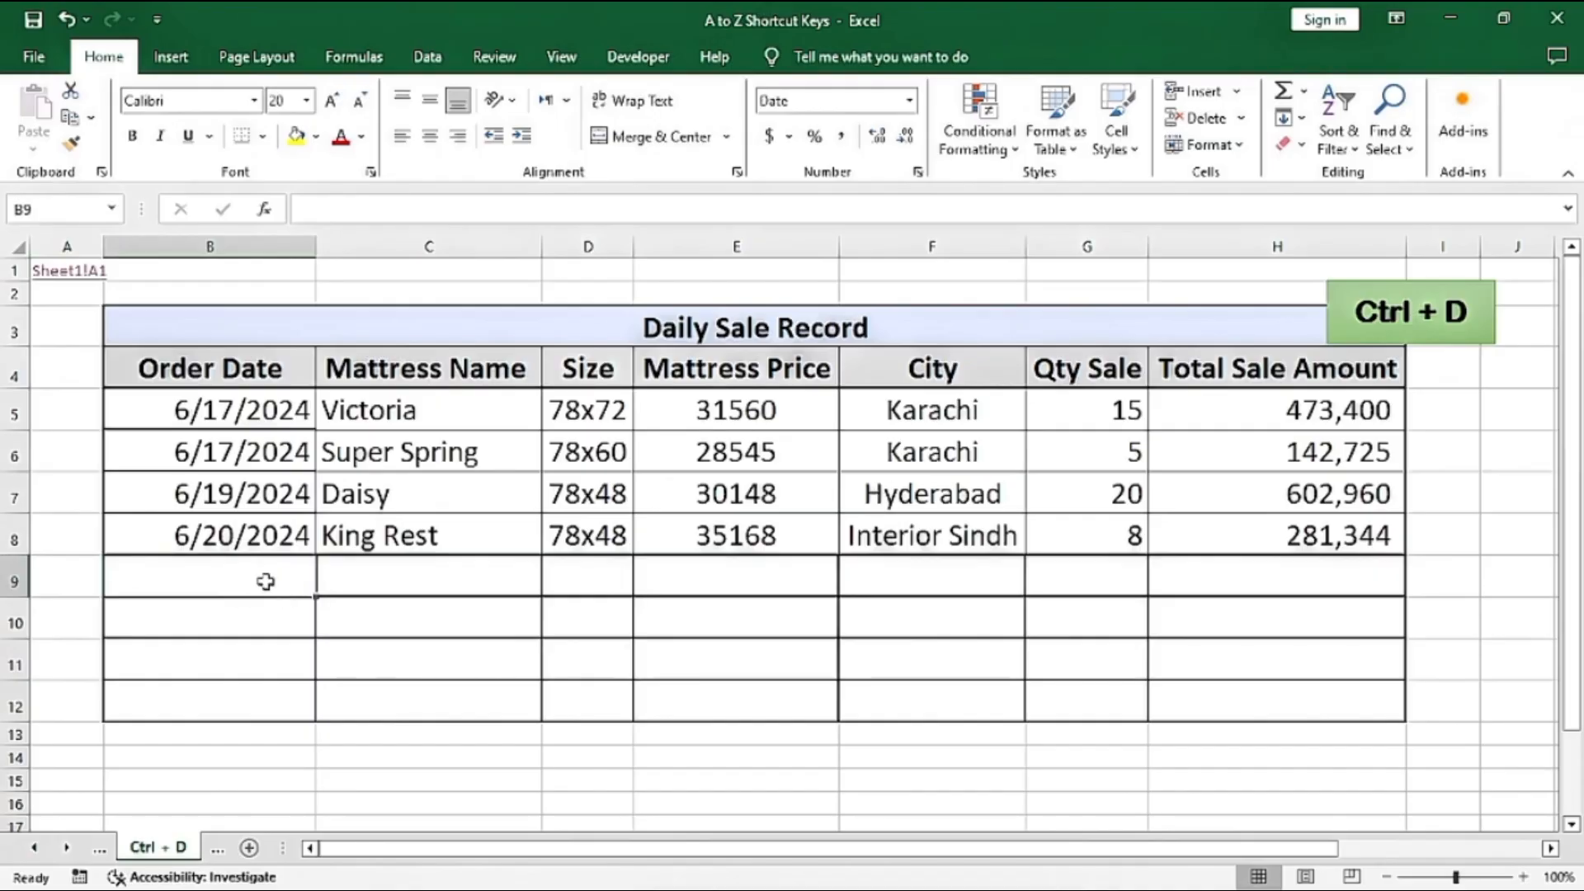
pyautogui.hotkey('ctrl', 'd')
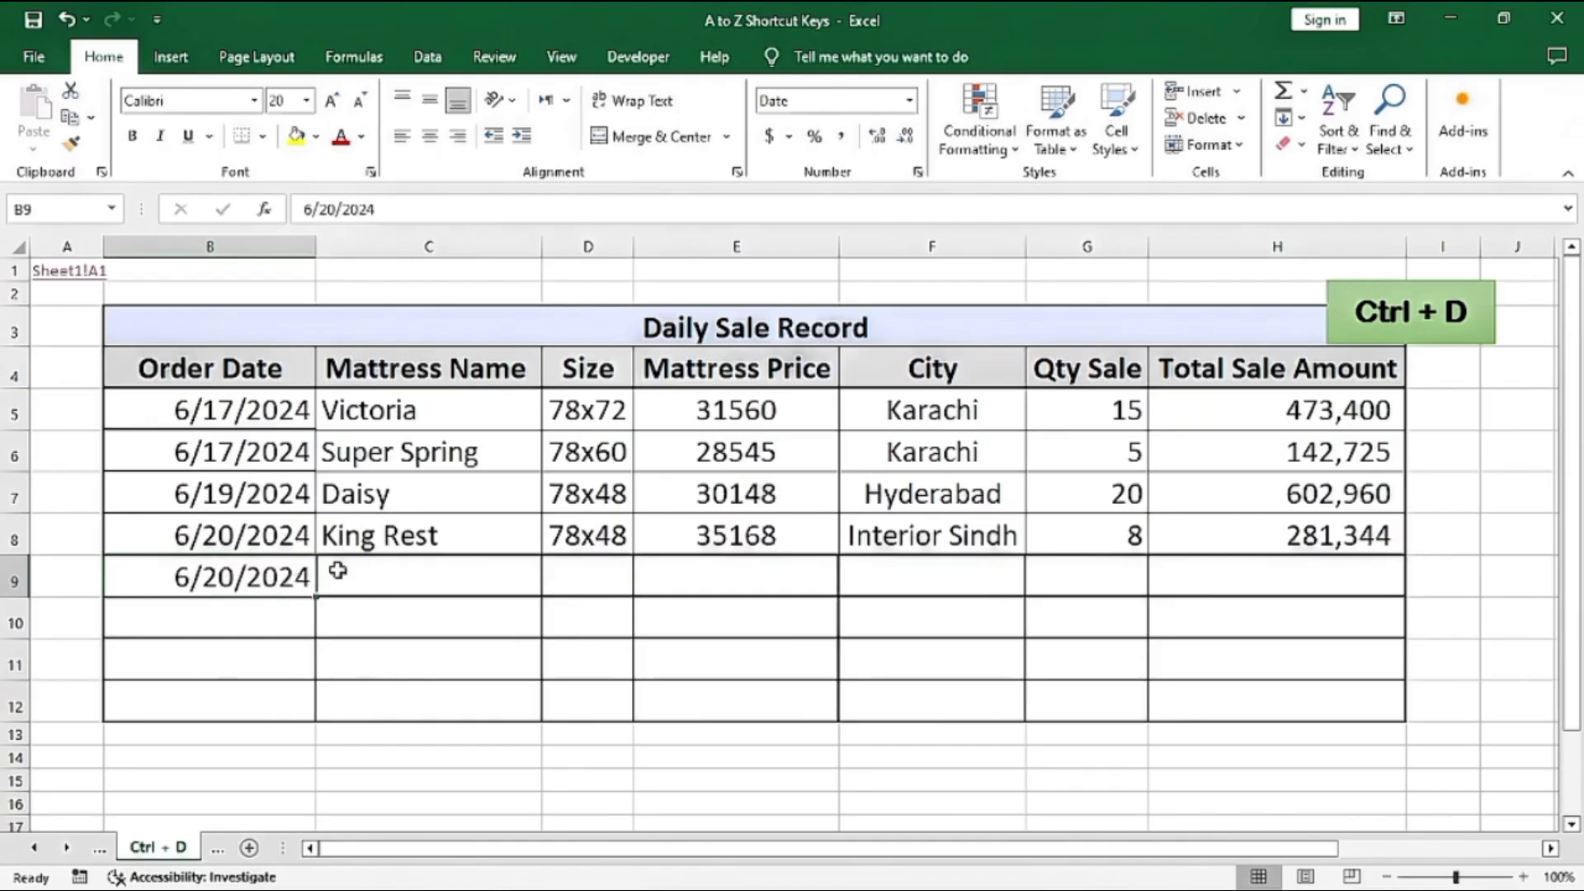
pyautogui.click(248, 617)
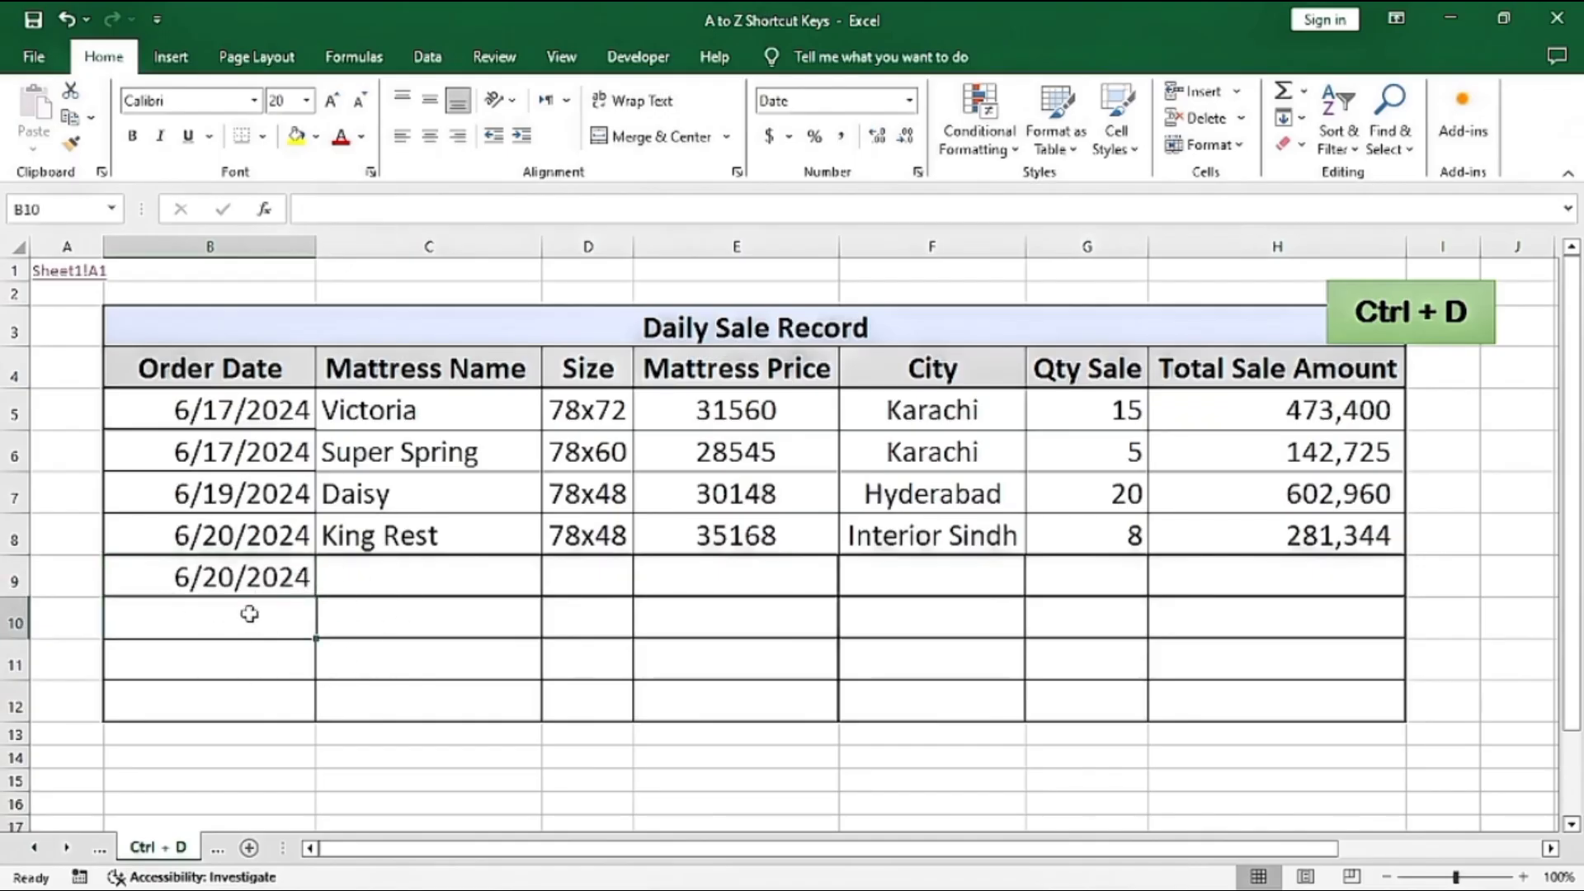
pyautogui.hotkey('ctrl', 'd')
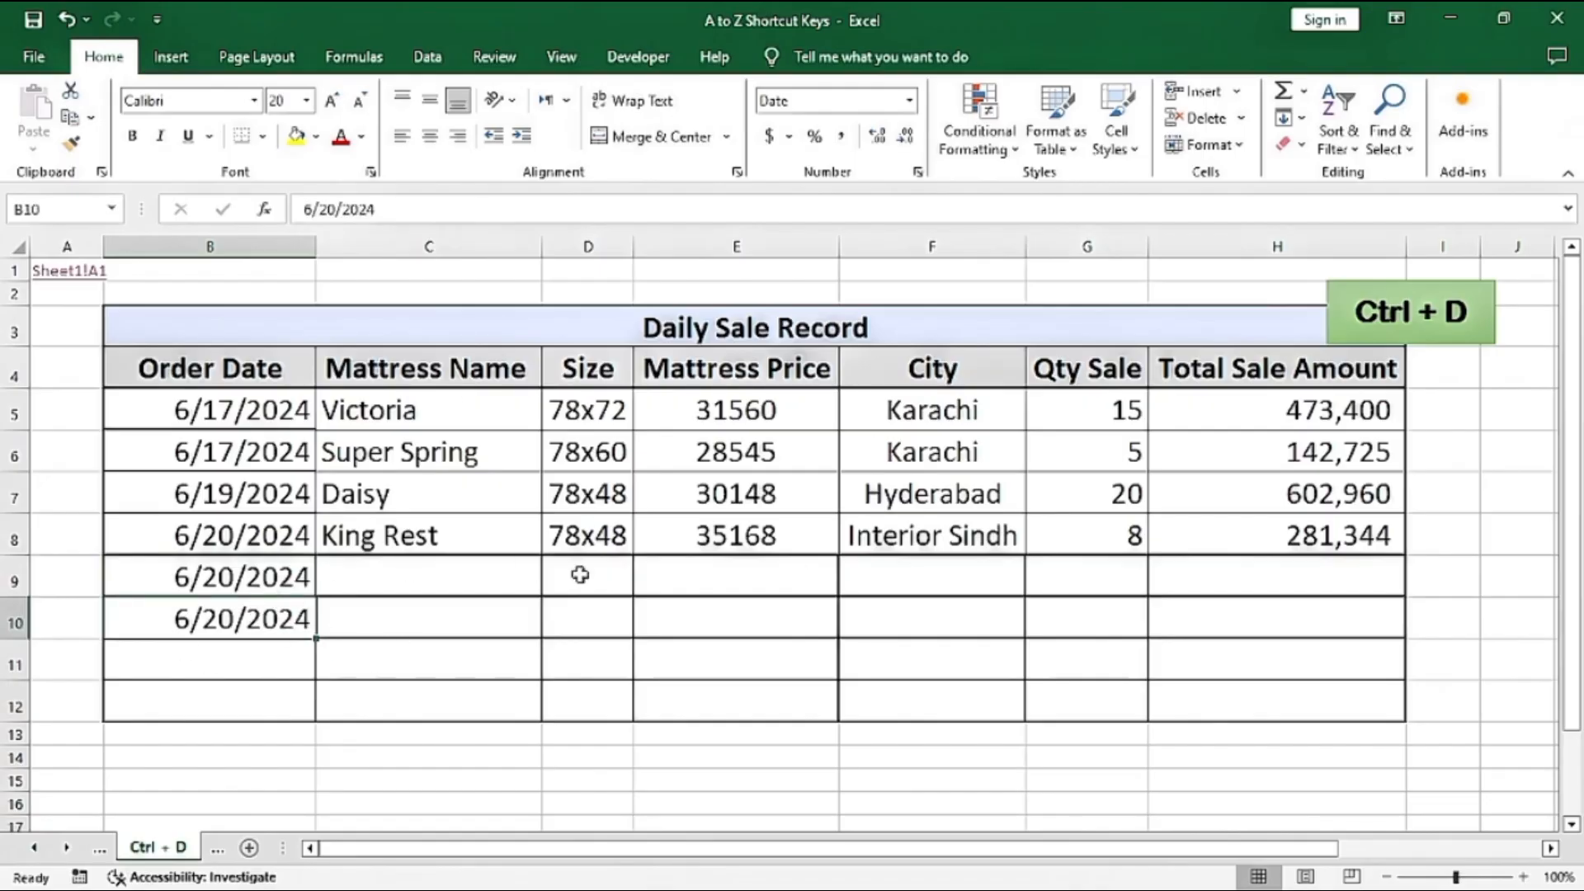
# - Select the smiley face shape beside the sales table and move it about four columns to the right
pyautogui.hscroll(3, 888, 541)
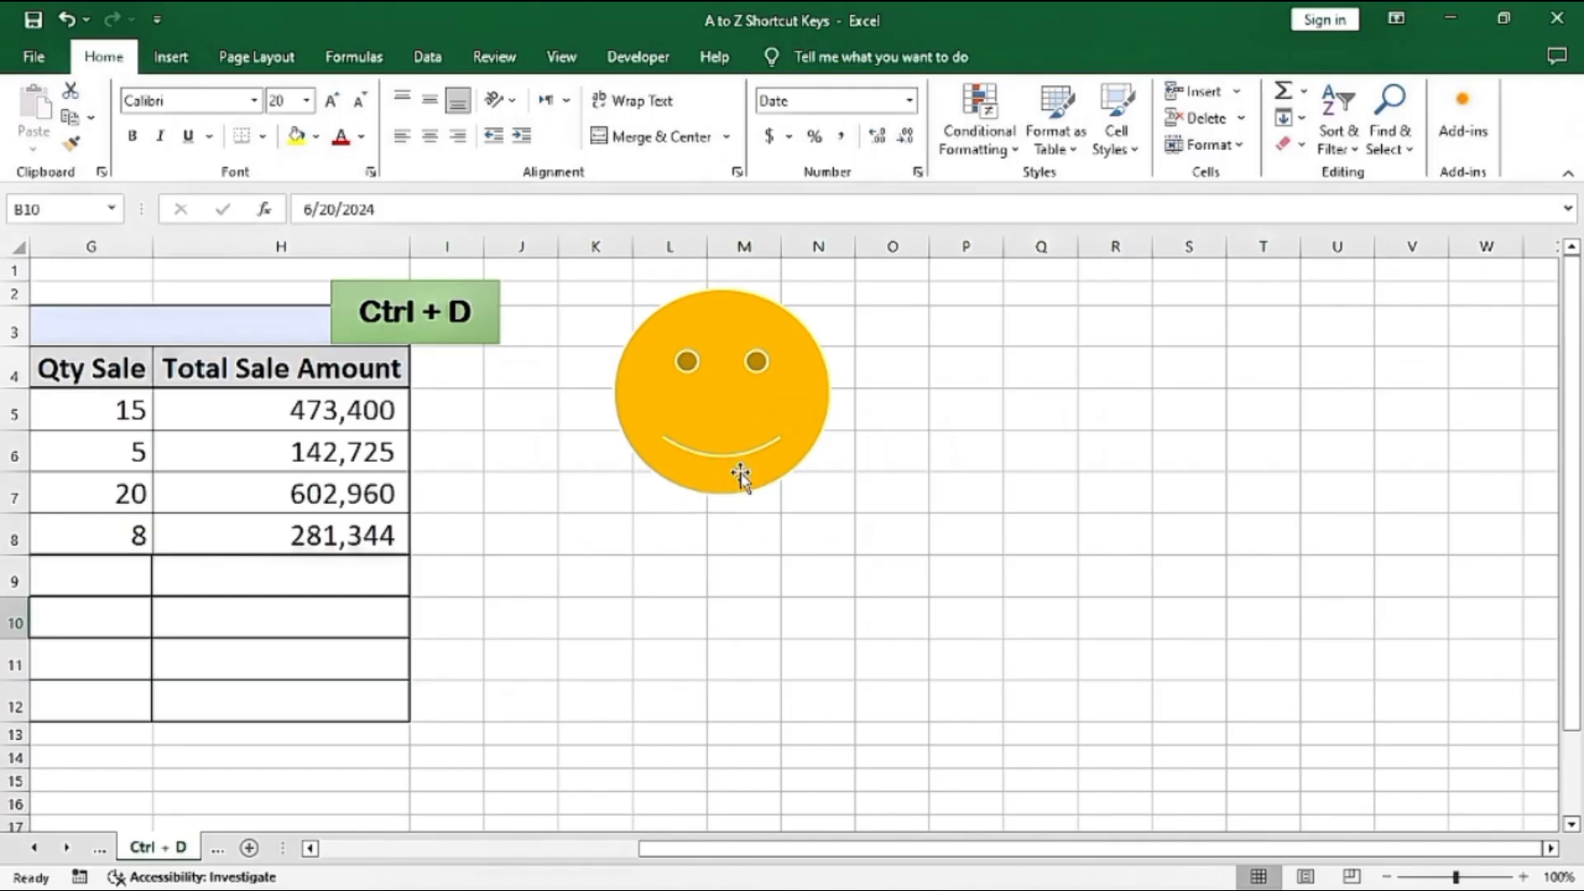
pyautogui.click(745, 420)
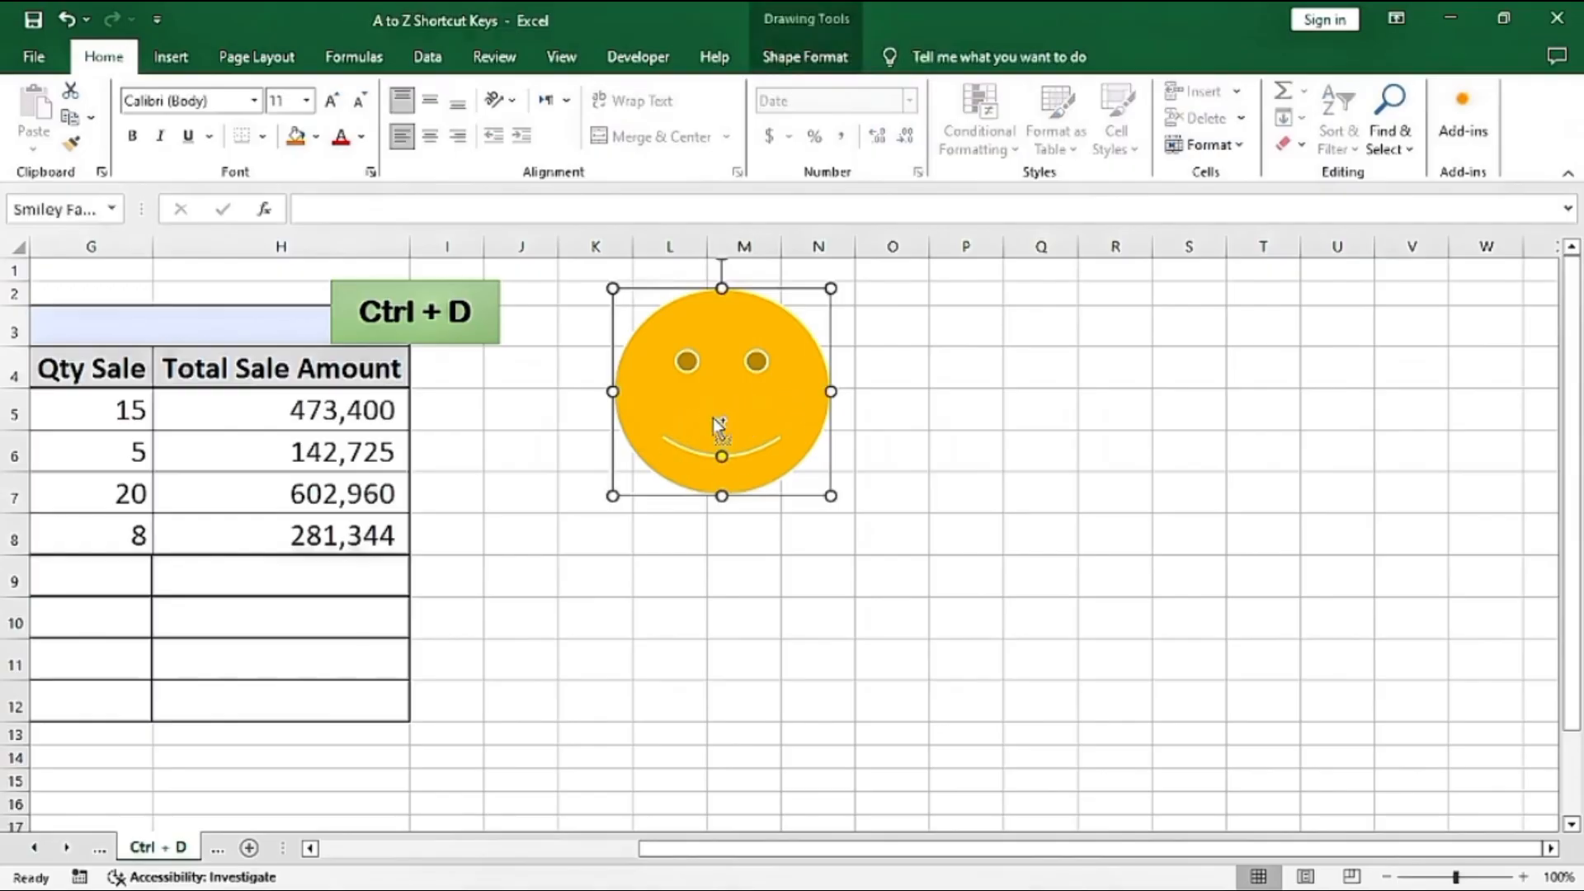
pyautogui.moveTo(718, 425); pyautogui.dragTo(996, 388)
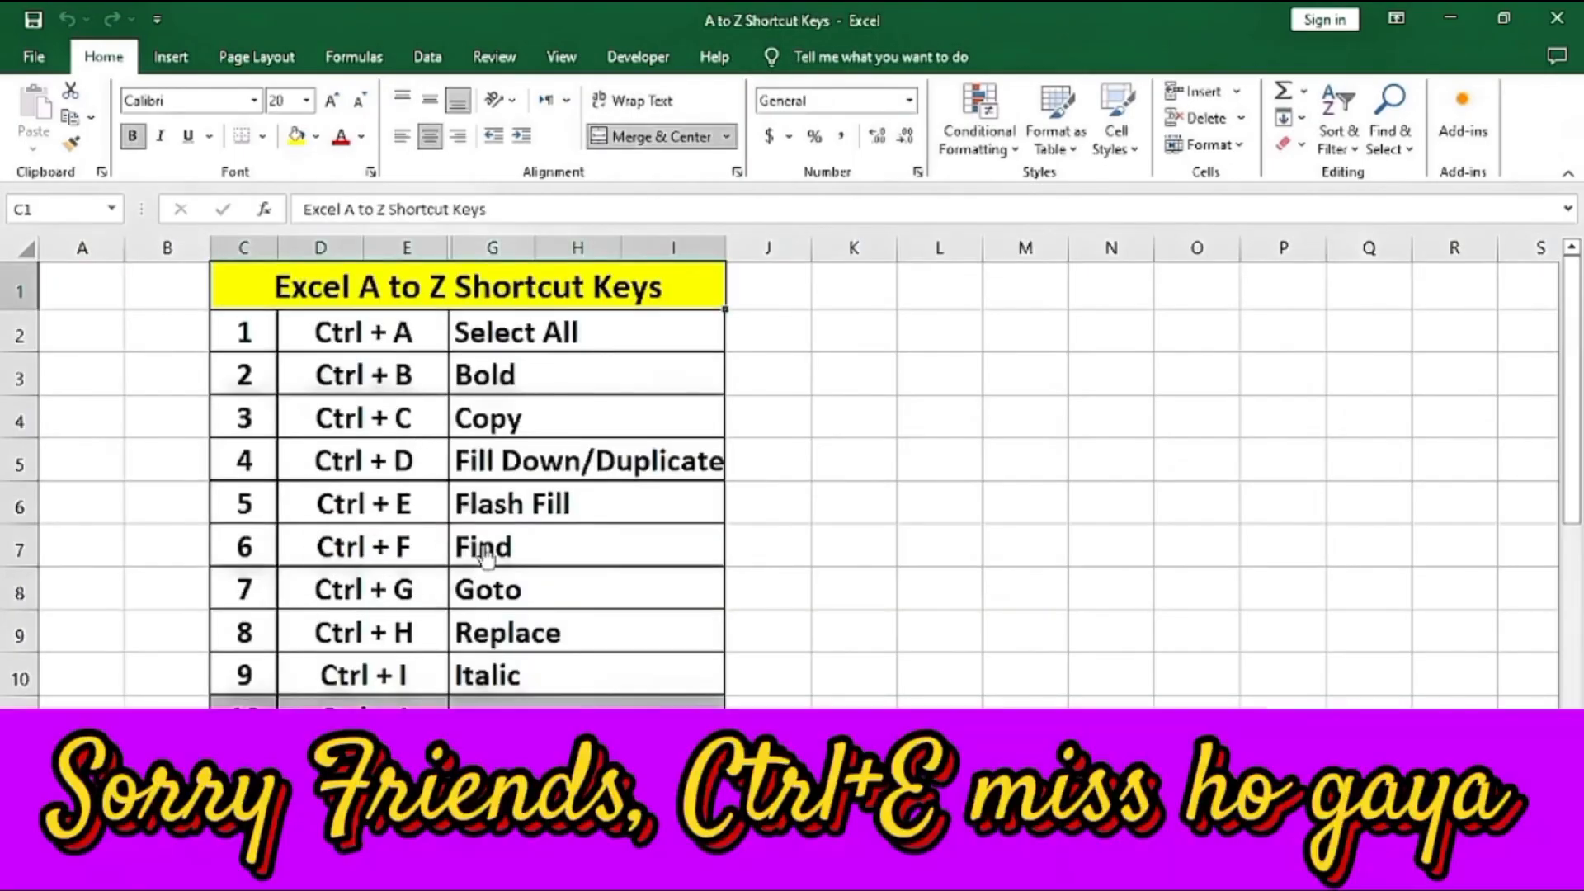
# - Open the Find example sheet from the shortcut index and search for the student name listed in cell B9
pyautogui.click(474, 551)
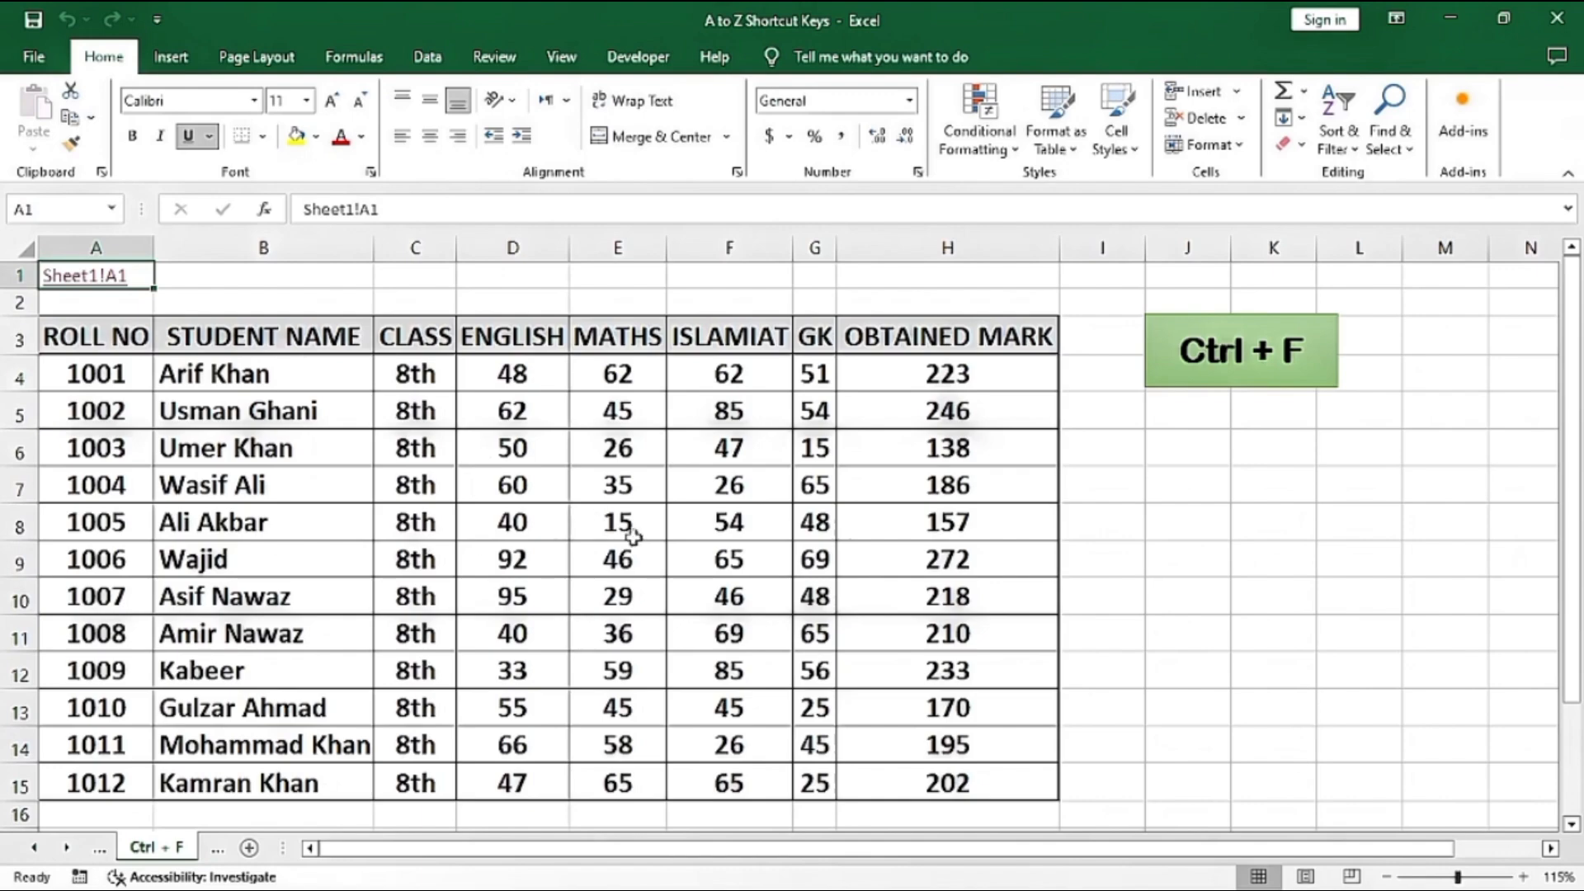
pyautogui.hotkey('ctrl', 'f')
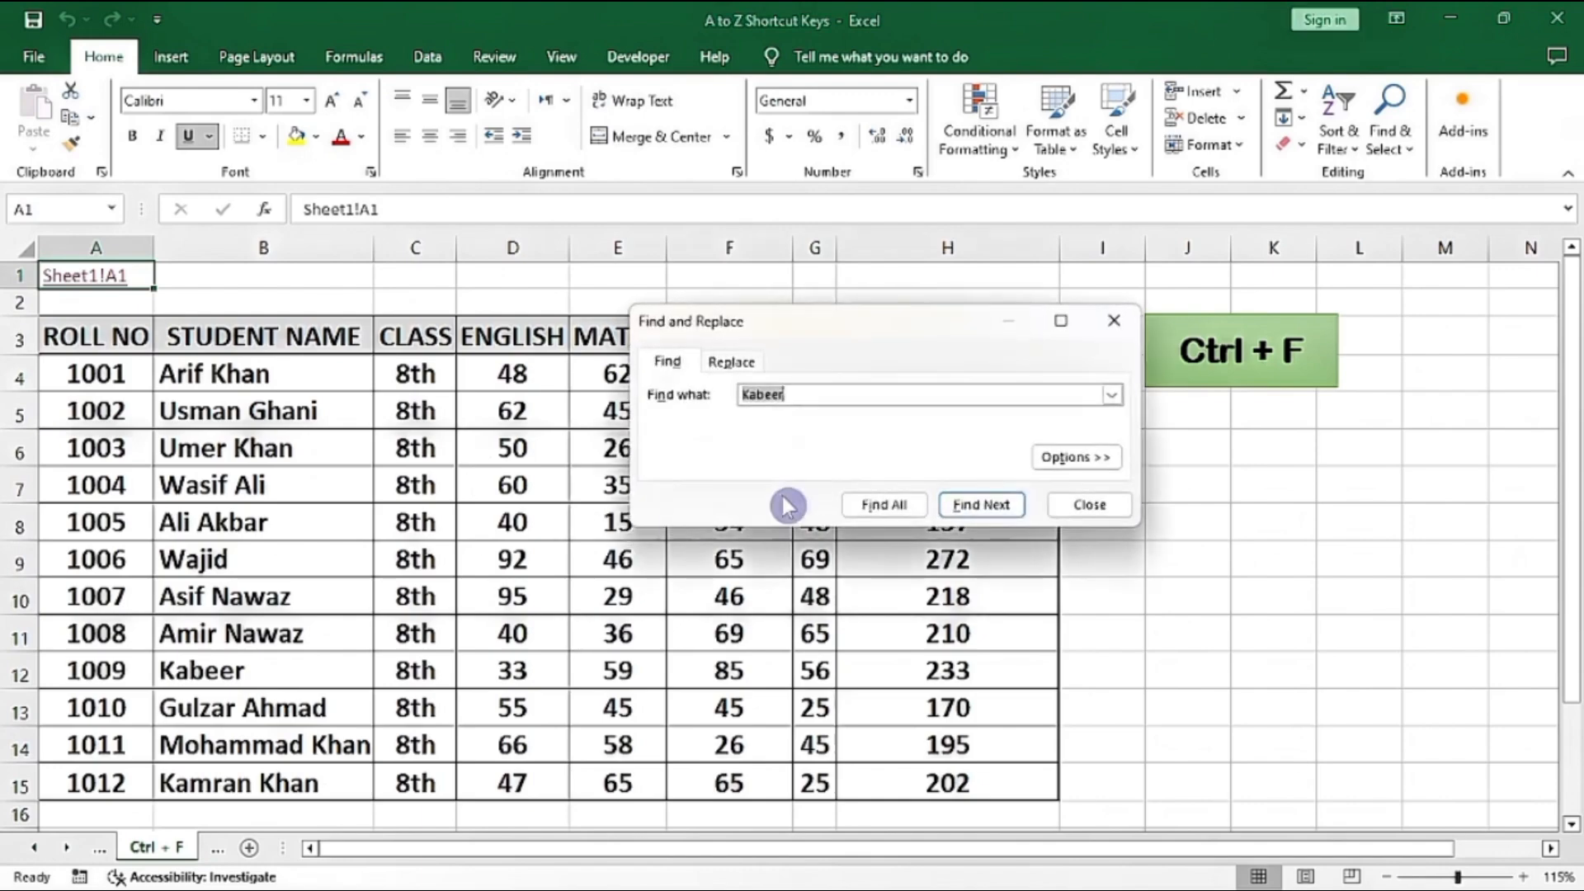
pyautogui.click(815, 397)
pyautogui.moveTo(814, 397); pyautogui.dragTo(673, 394)
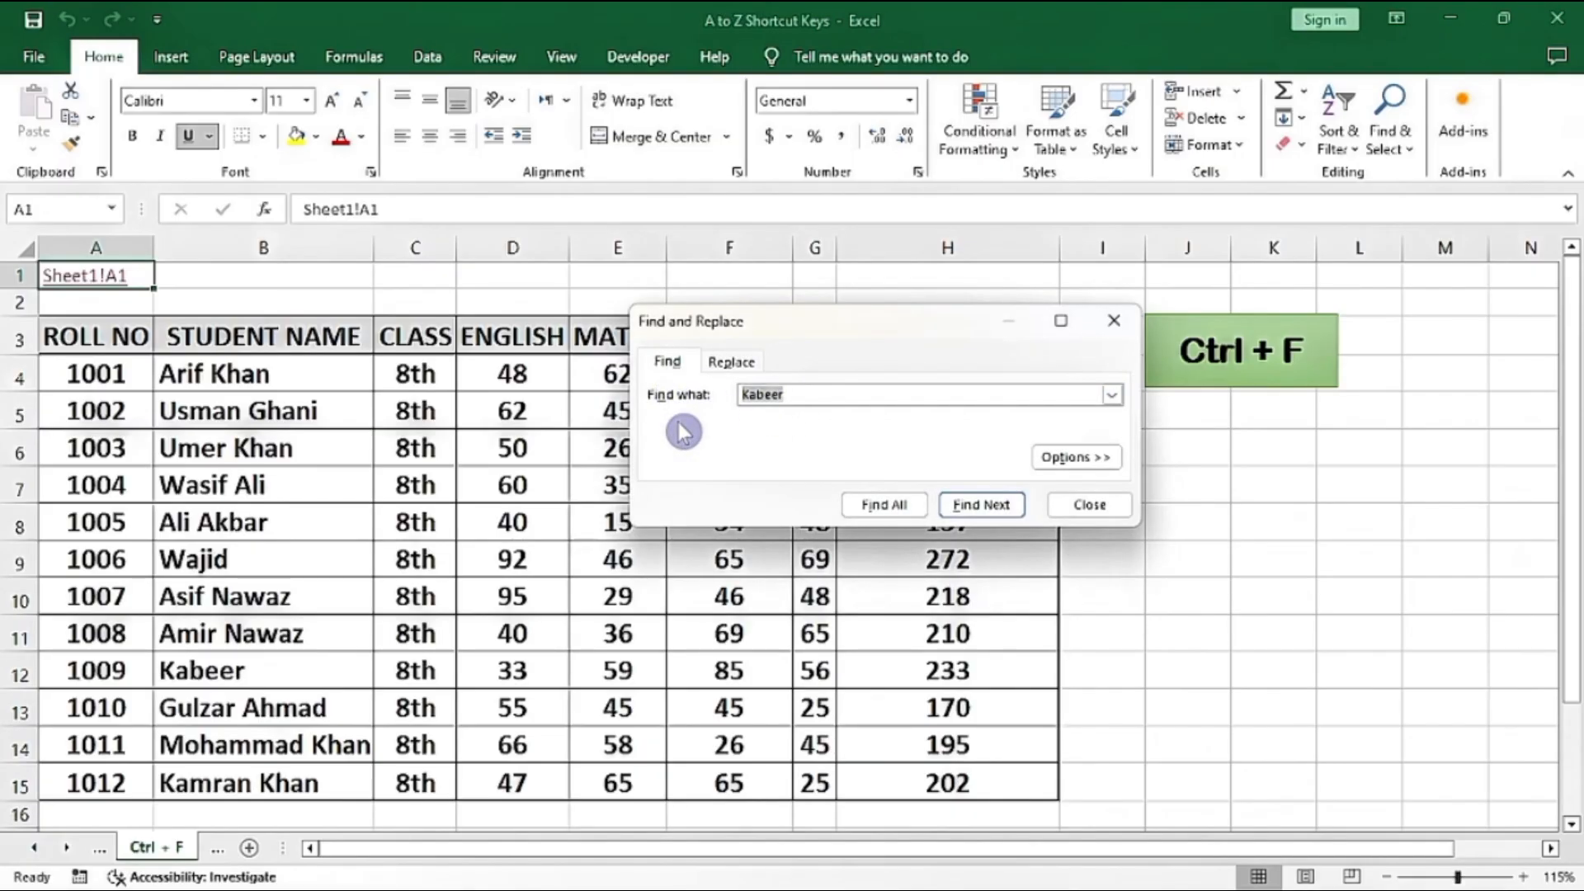
pyautogui.write('Wajid')
pyautogui.click(983, 504)
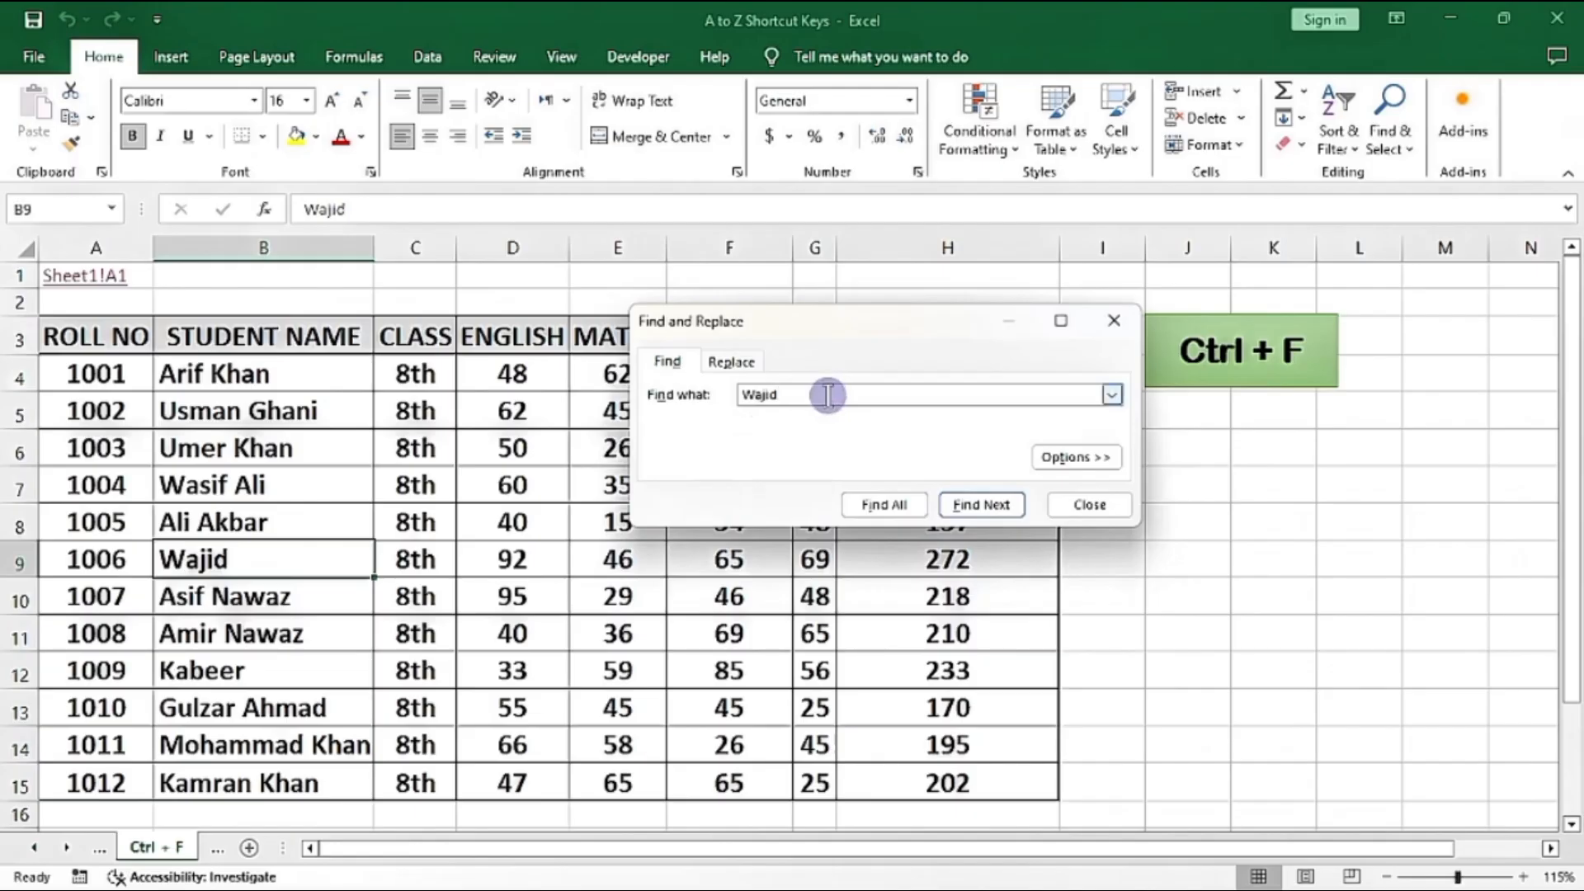
# - Search the marks table for the student name listed in cell B12
pyautogui.moveTo(828, 394); pyautogui.dragTo(702, 403)
pyautogui.write('Kabeer')
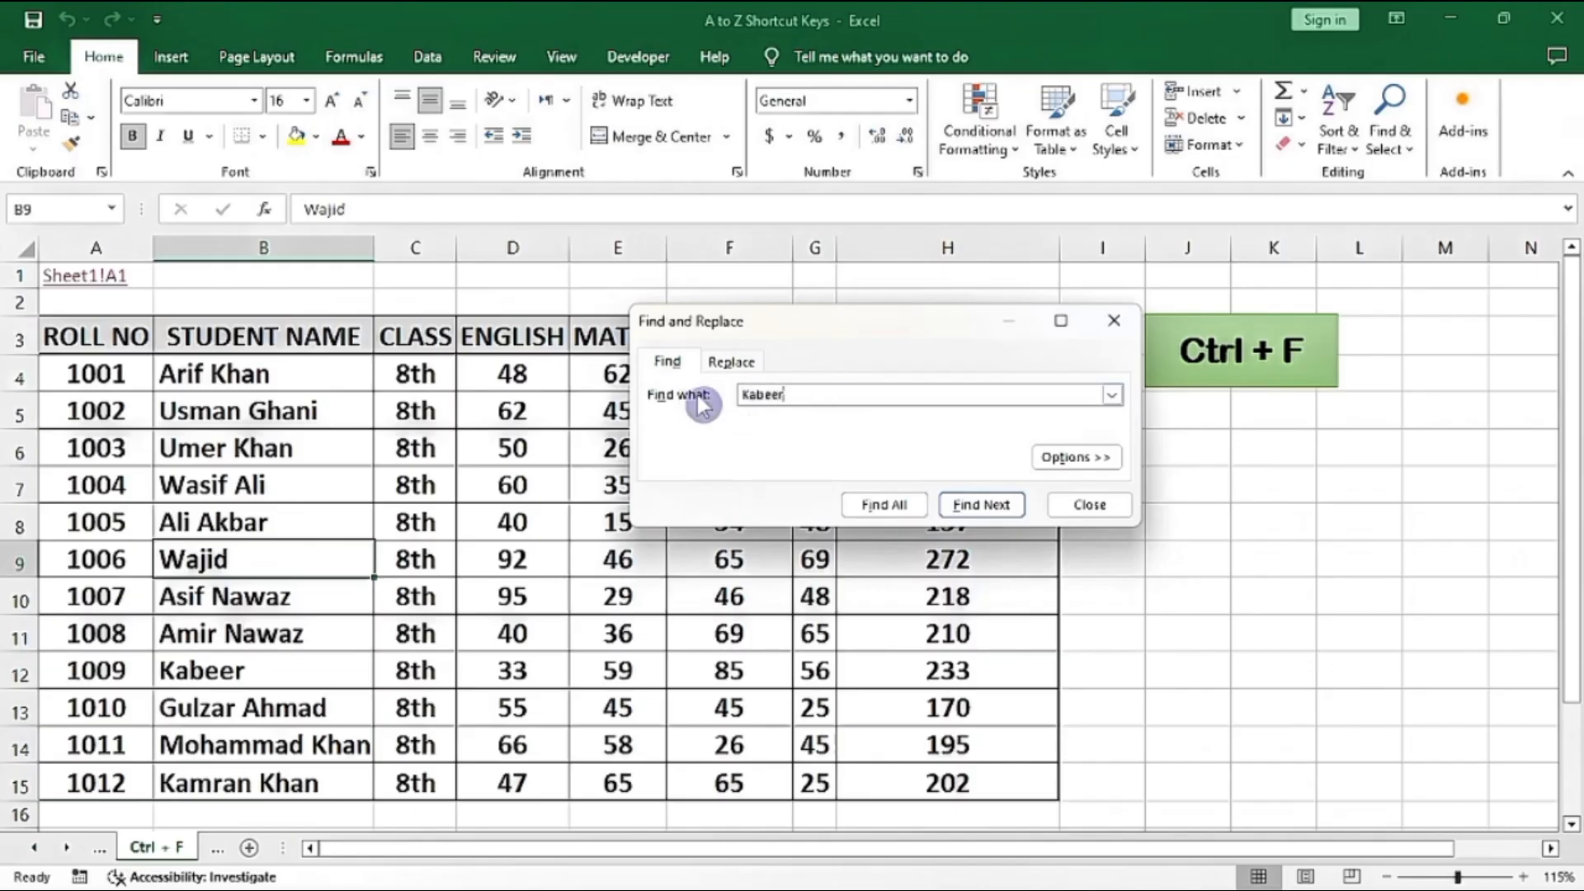
pyautogui.press('Return')
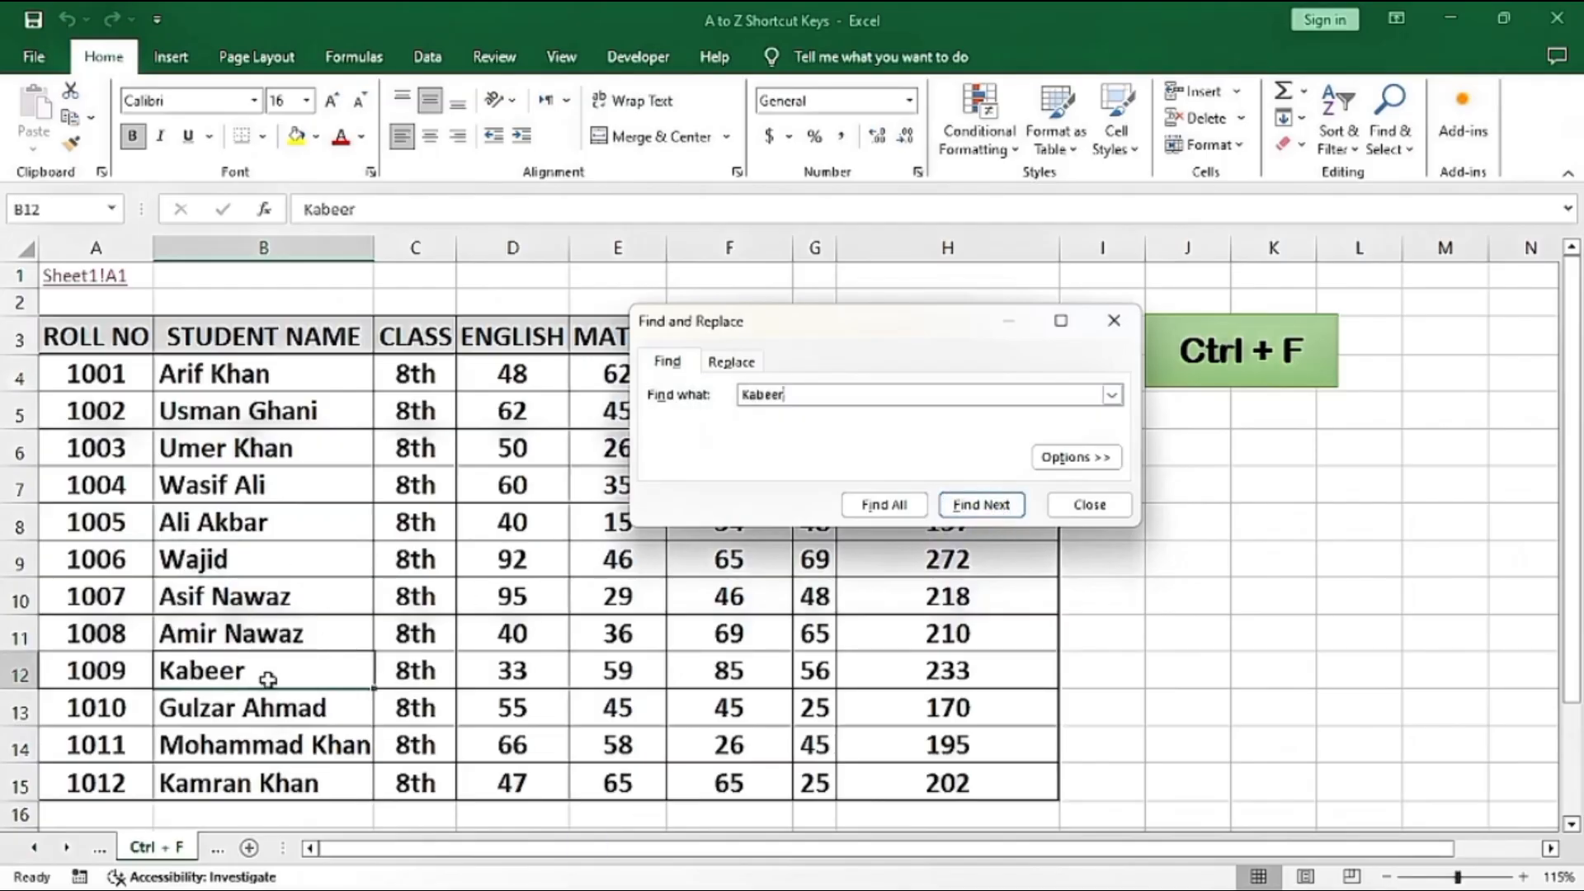
# - Close the search, open the Goto example sheet from the shortcut index, and jump to cell G10 with Go To
pyautogui.click(1089, 504)
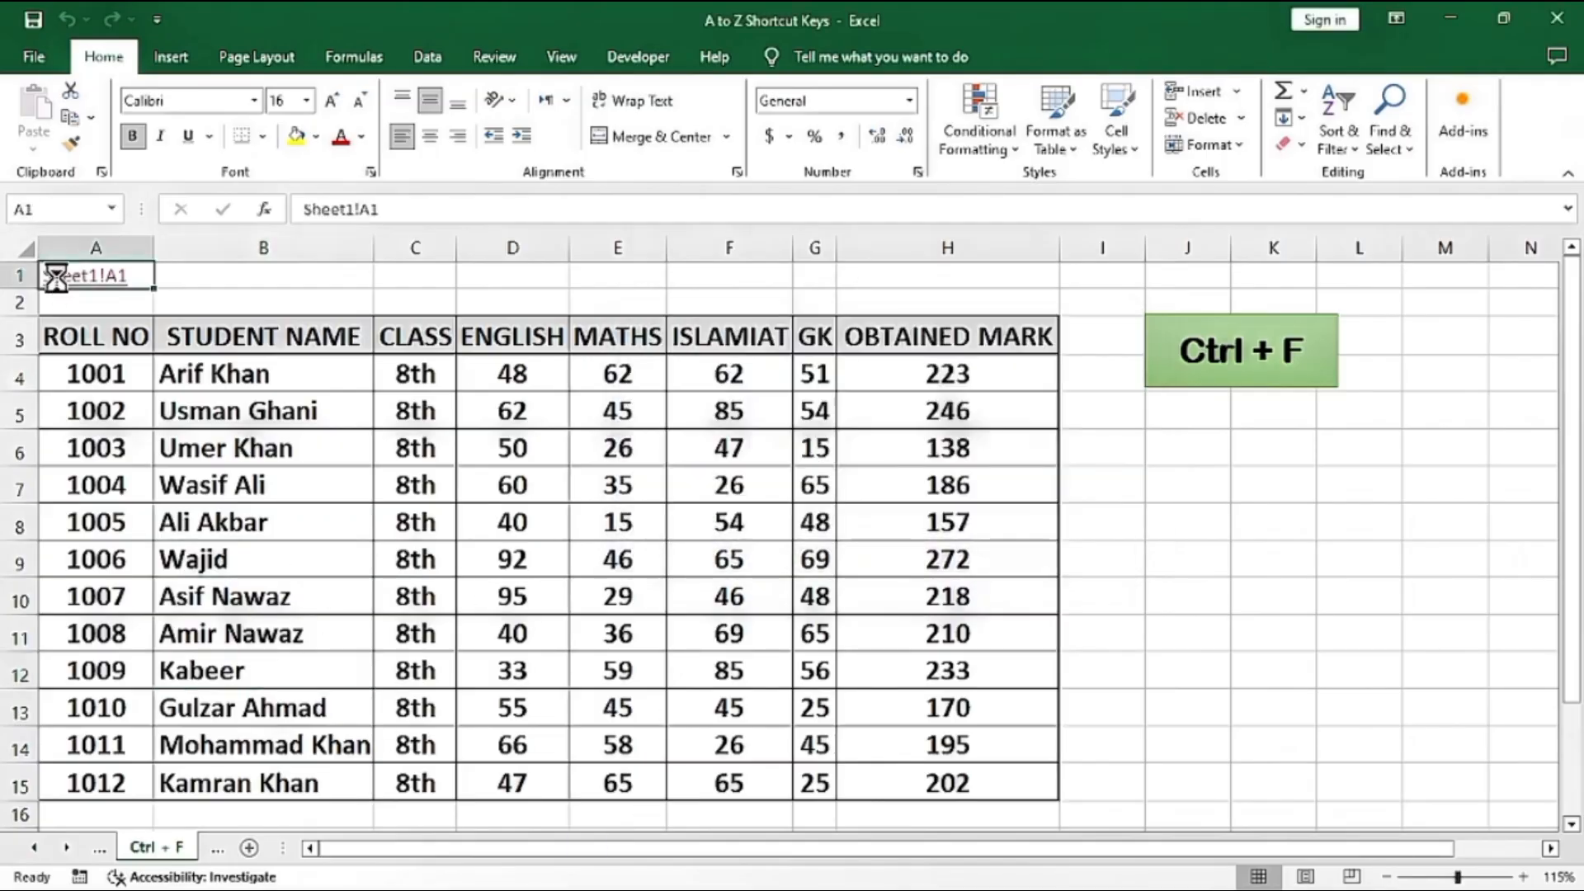
pyautogui.click(54, 275)
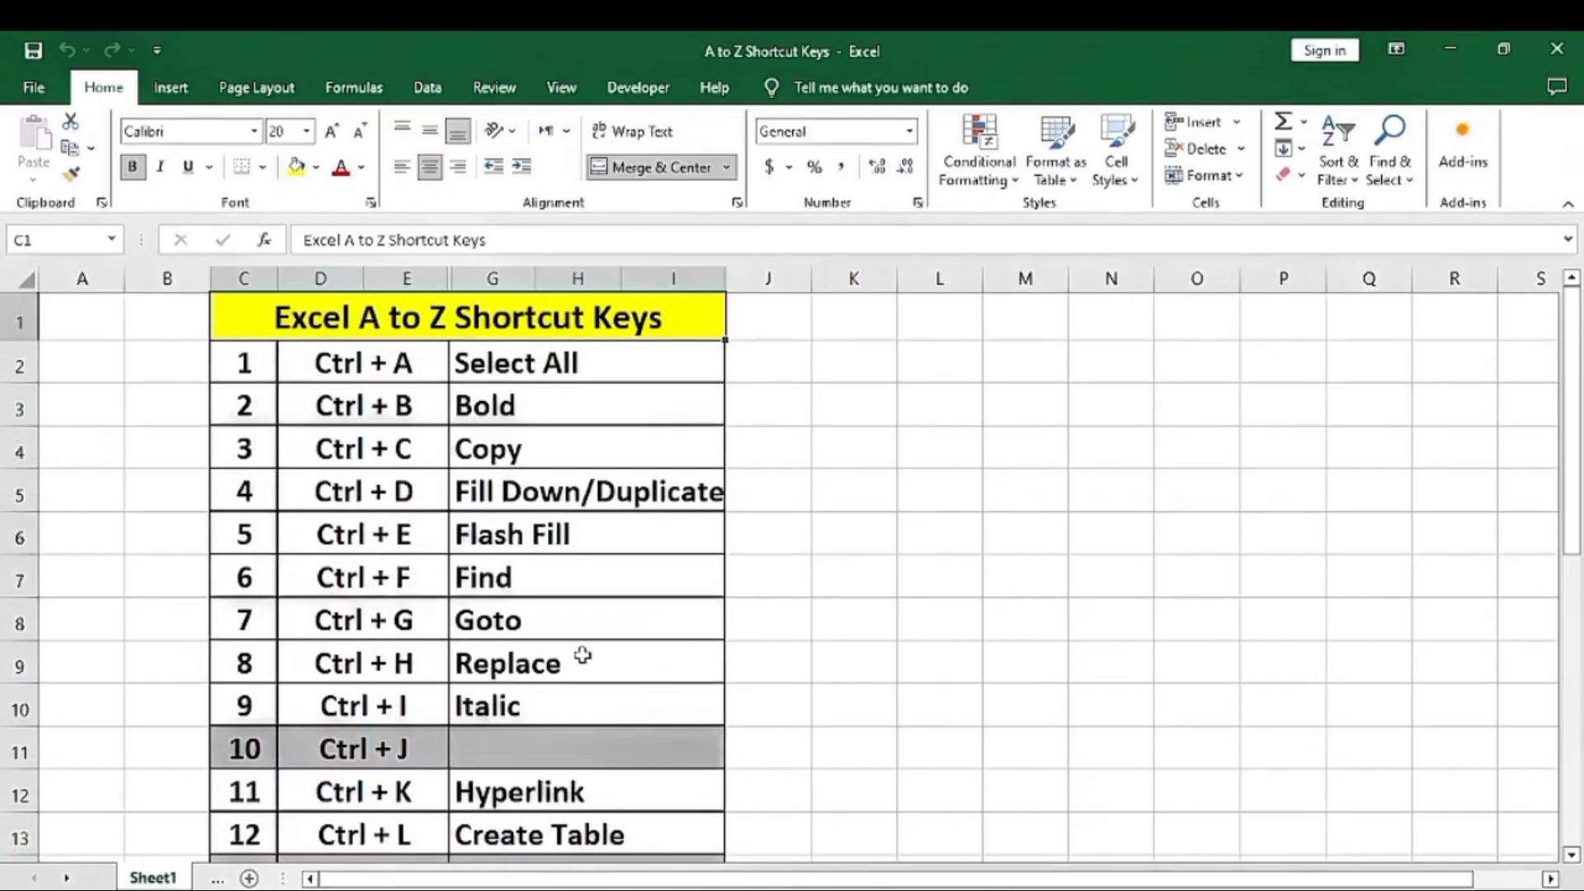
pyautogui.click(493, 623)
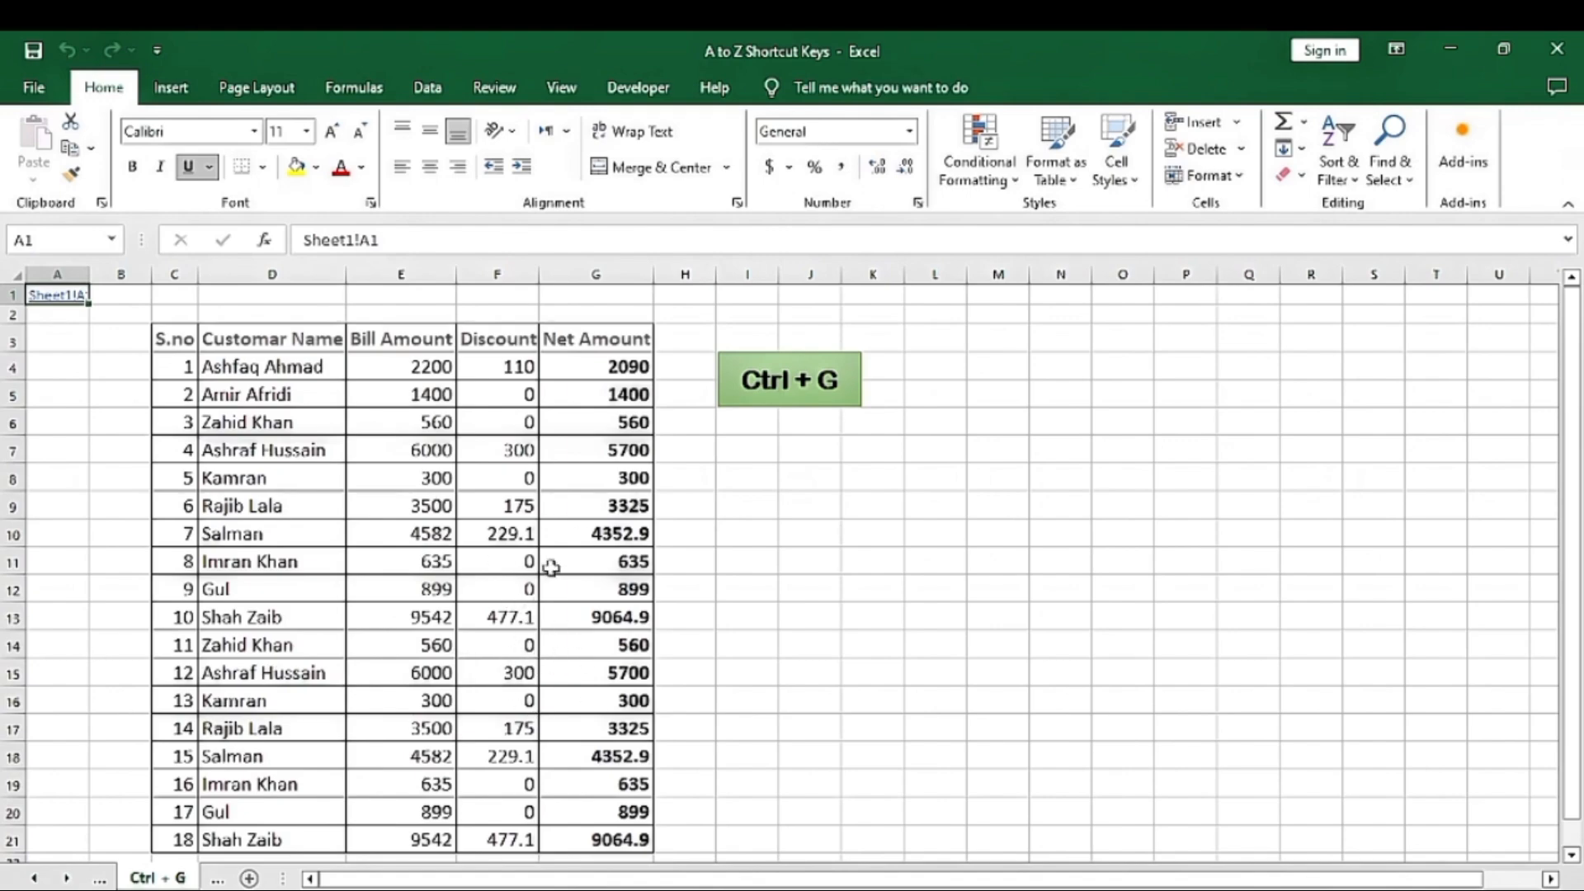
pyautogui.hotkey('ctrl', 'g')
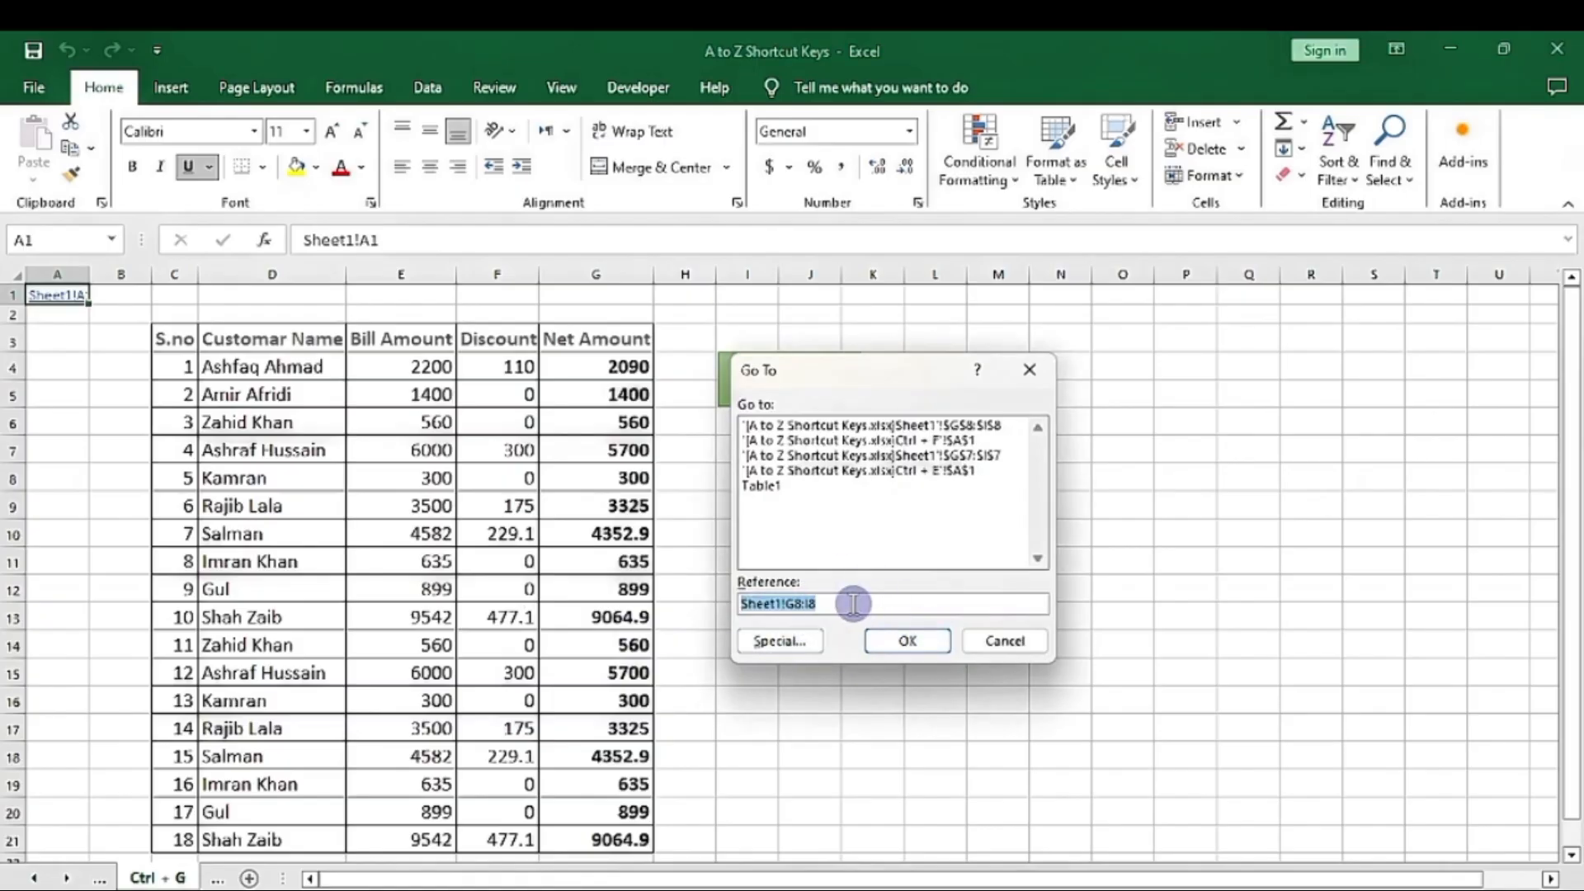
pyautogui.write('G10')
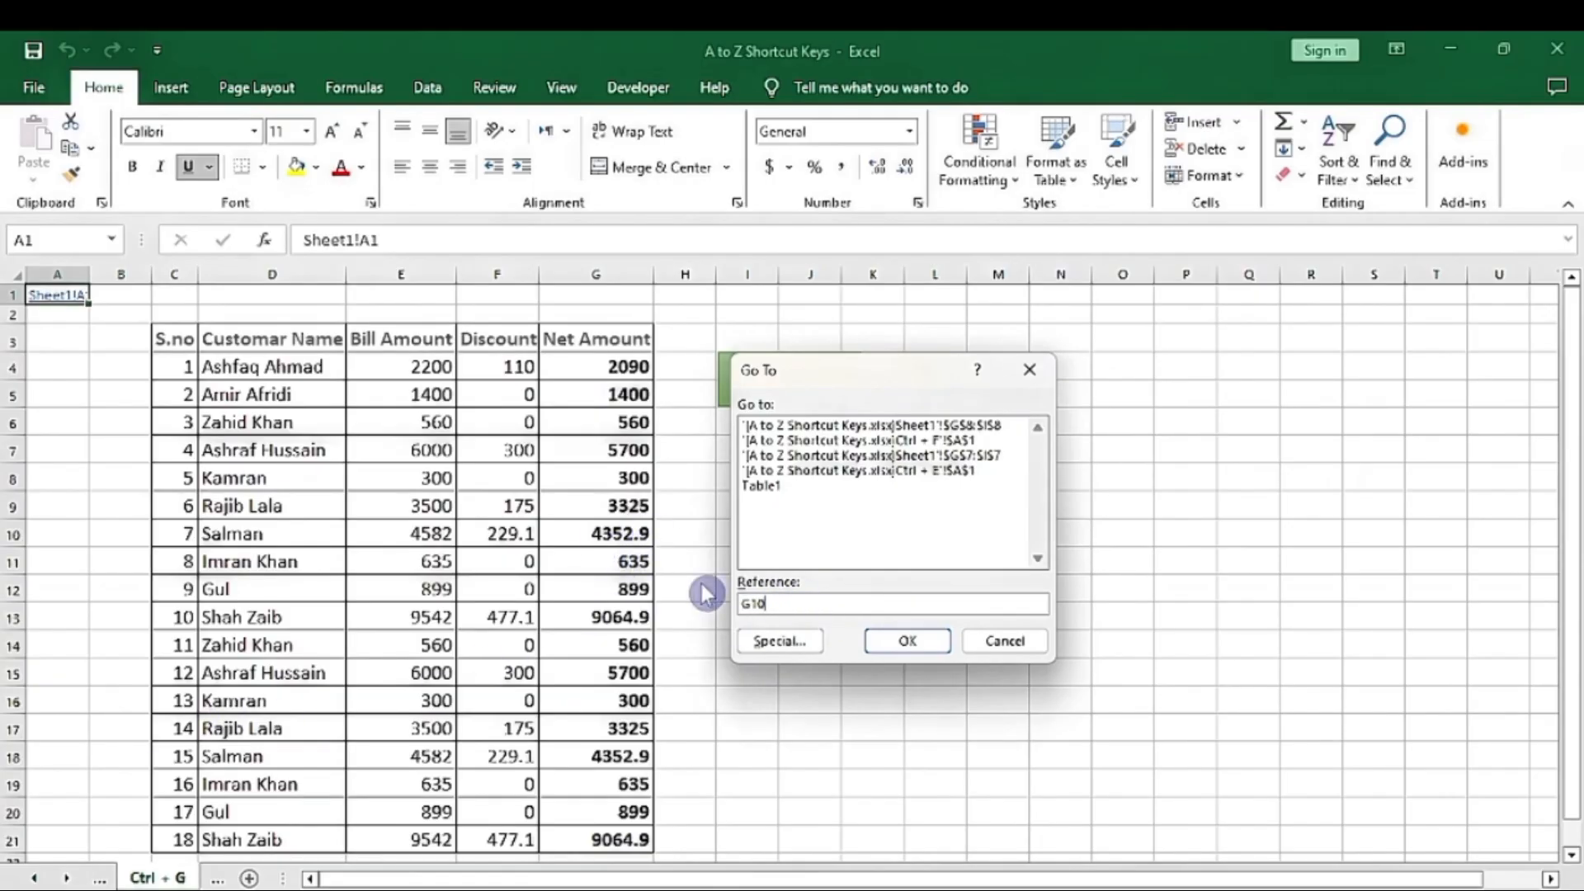
pyautogui.click(907, 641)
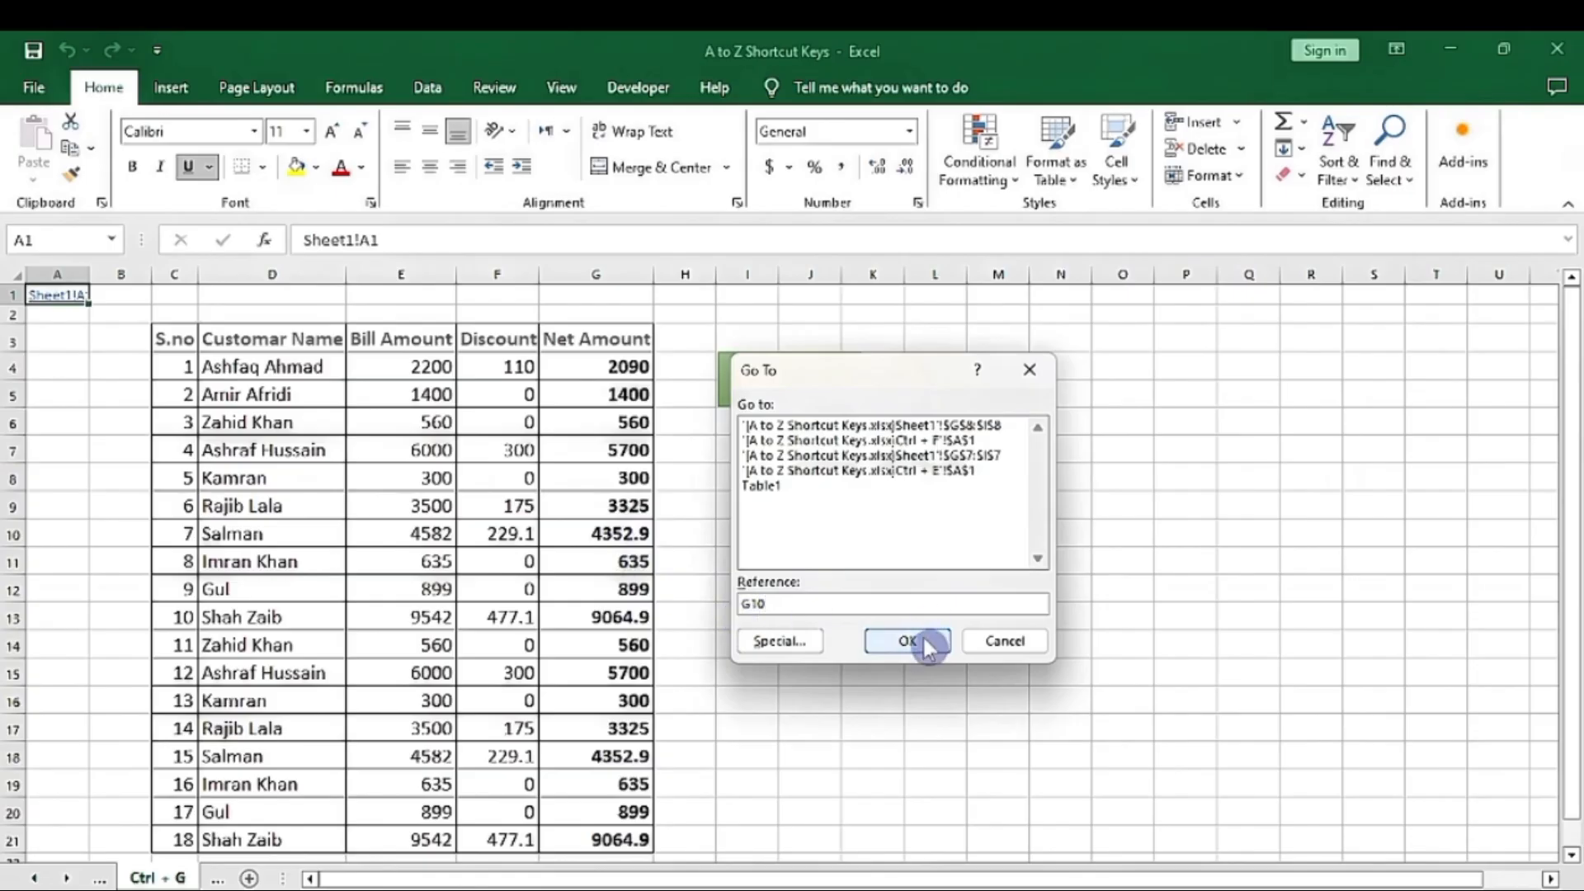
# - Open the Replace example sheet from the shortcut index and set up a replacement of 100 with 80
pyautogui.click(587, 528)
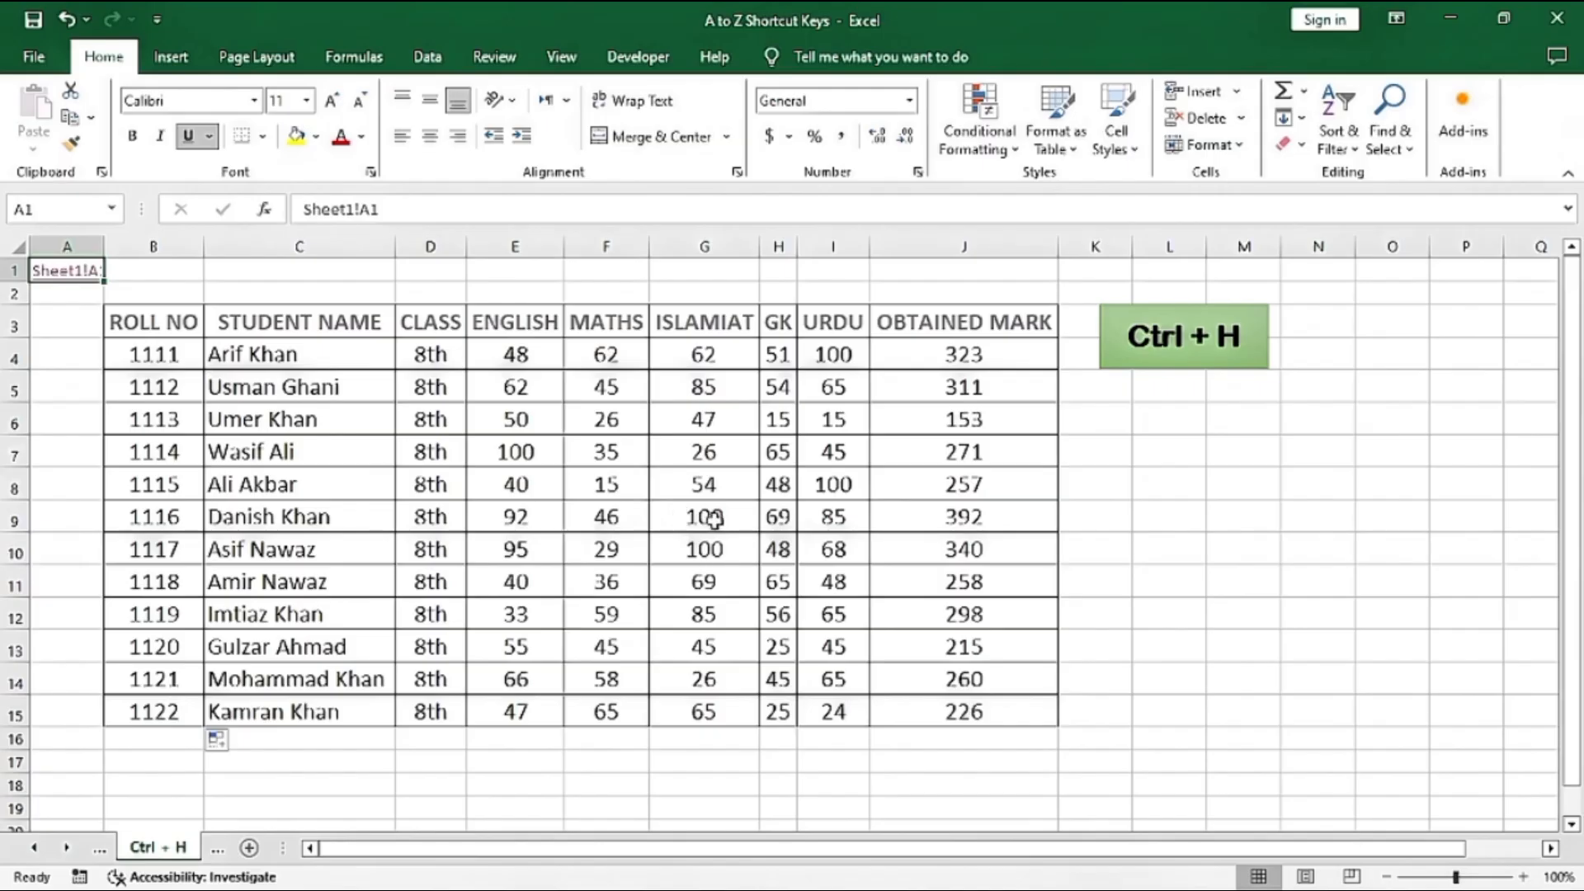
pyautogui.hotkey('ctrl', 'h')
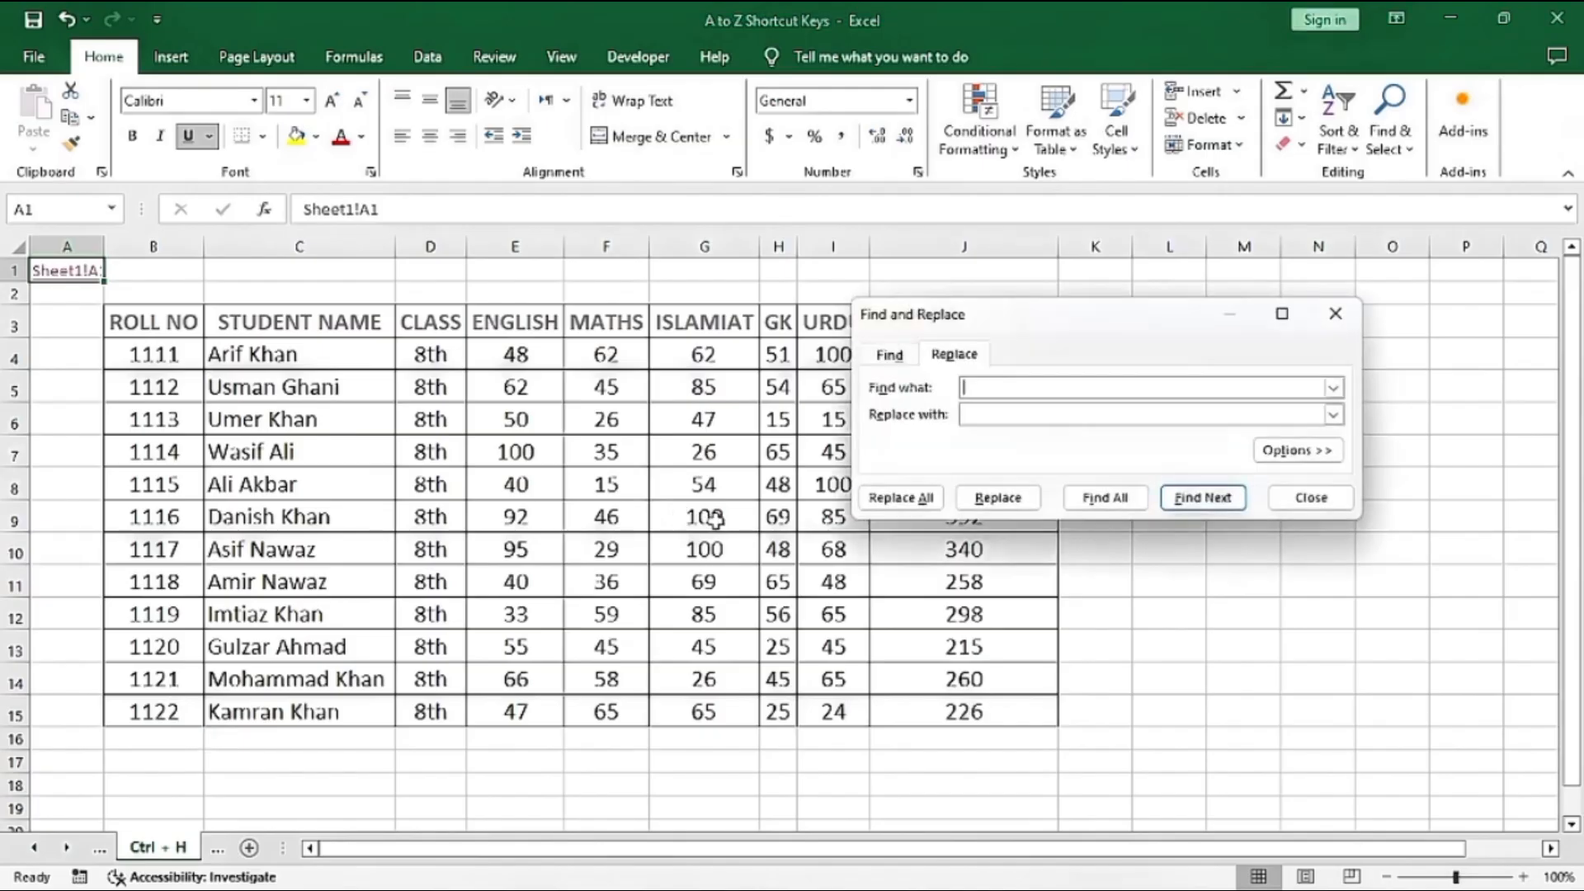
pyautogui.moveTo(1031, 330); pyautogui.dragTo(1085, 296)
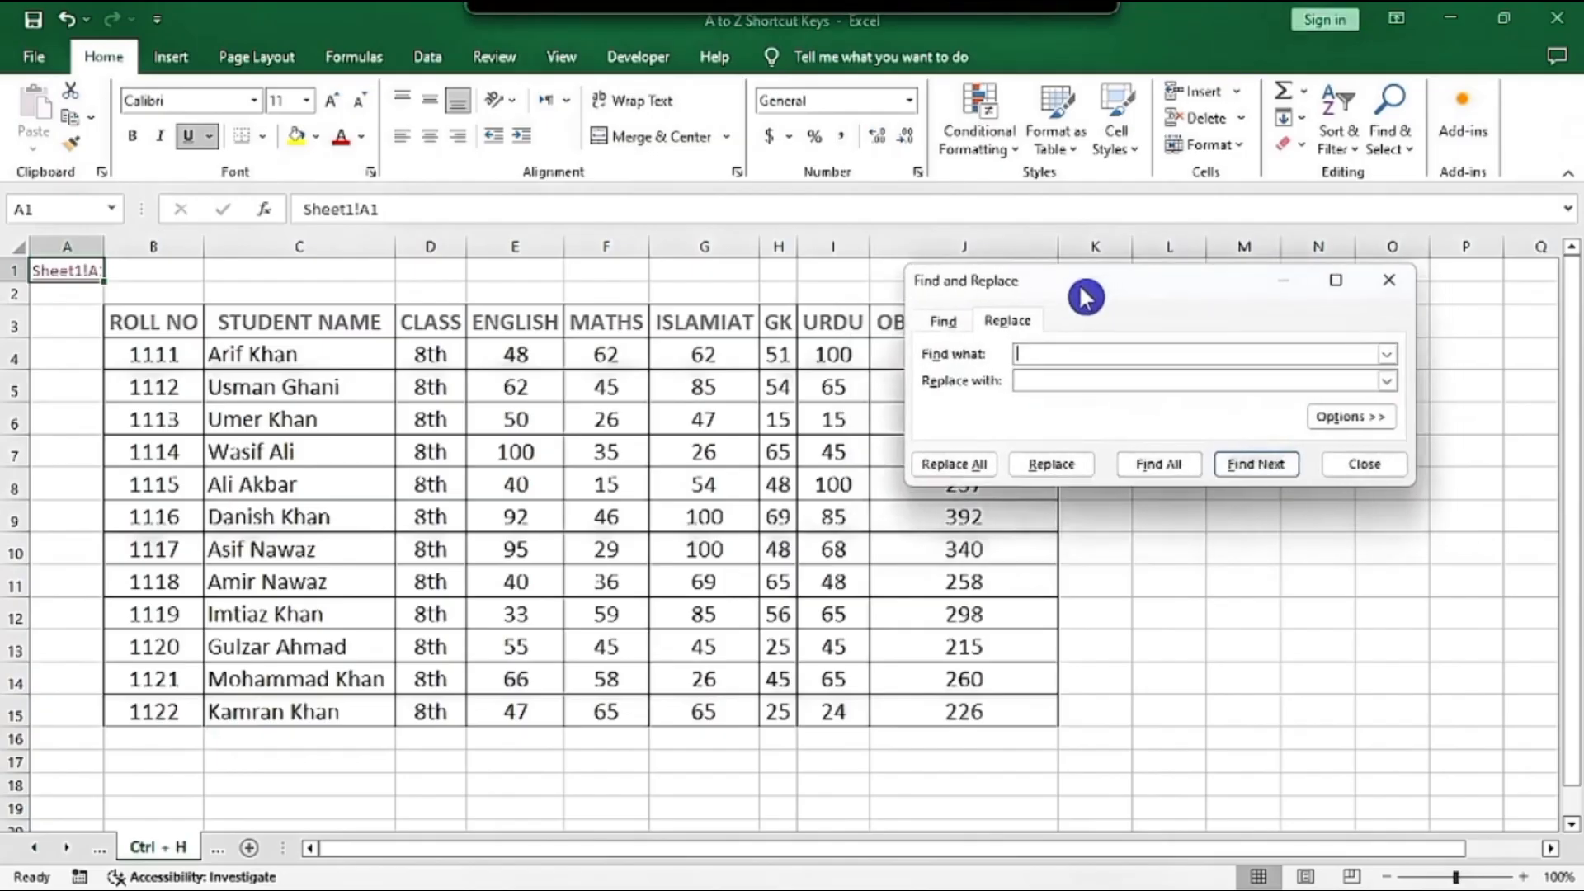
pyautogui.click(1068, 352)
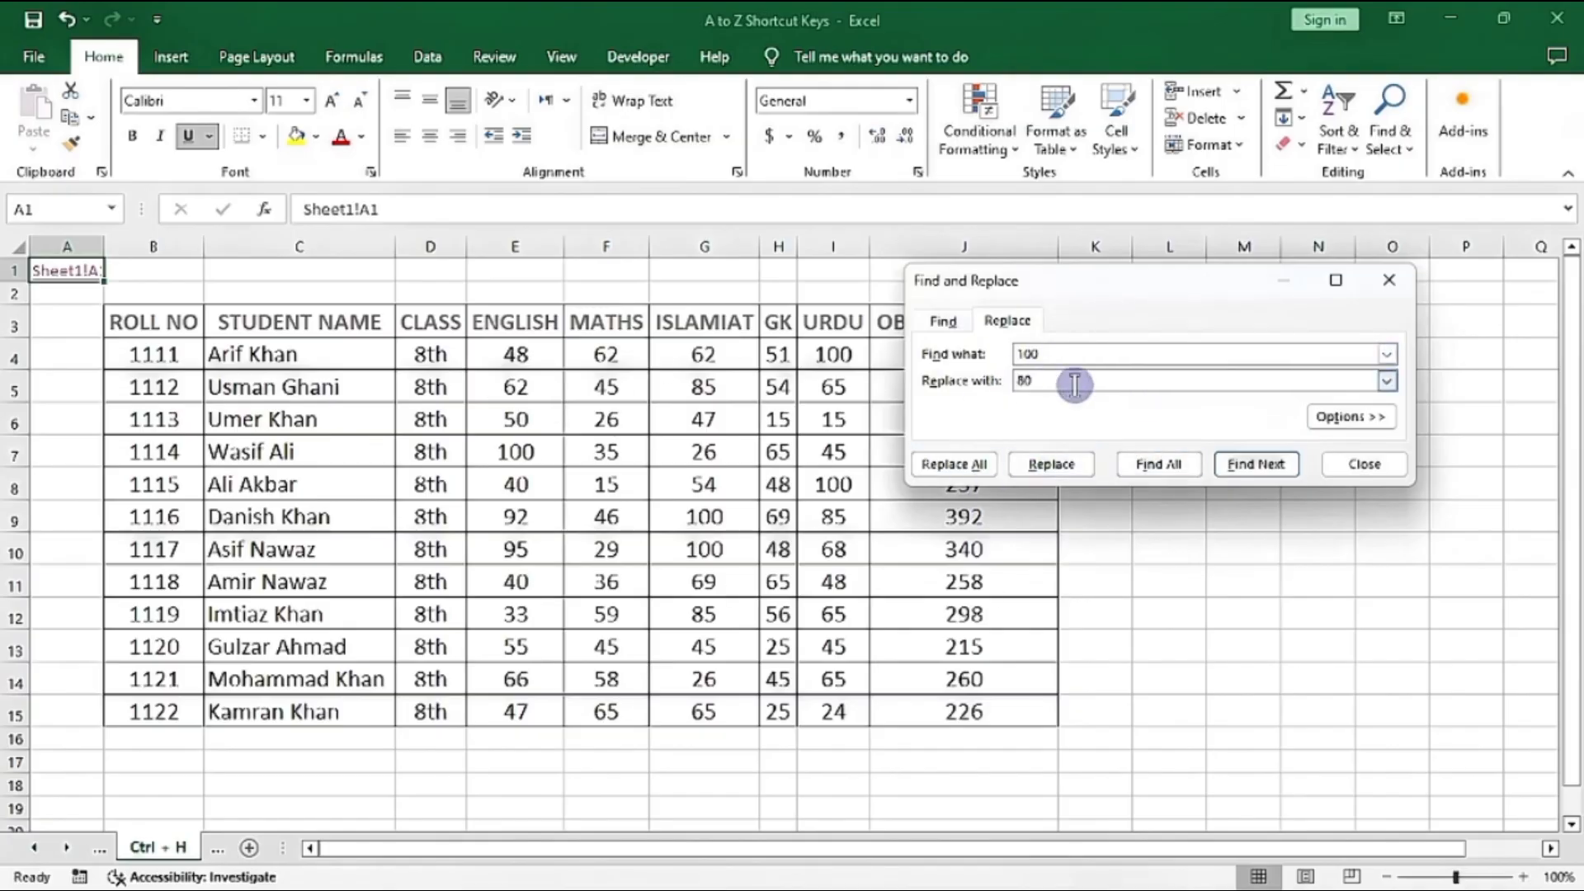
# - Step through the matches for 100 in the marks table and replace the one in cell E7 with 80
pyautogui.click(1253, 464)
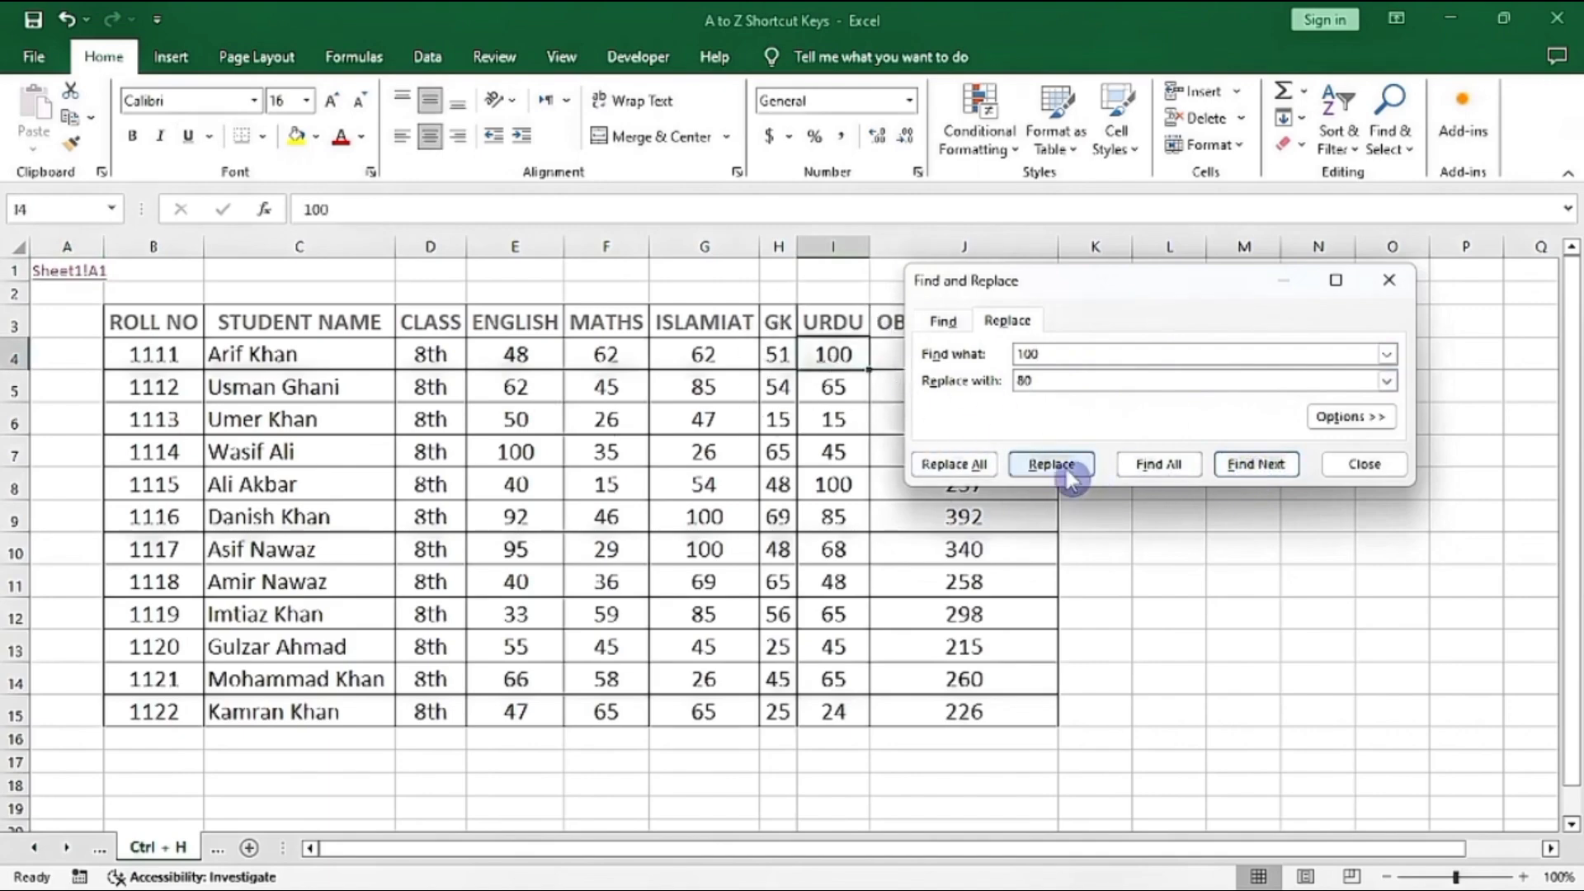
pyautogui.click(1281, 469)
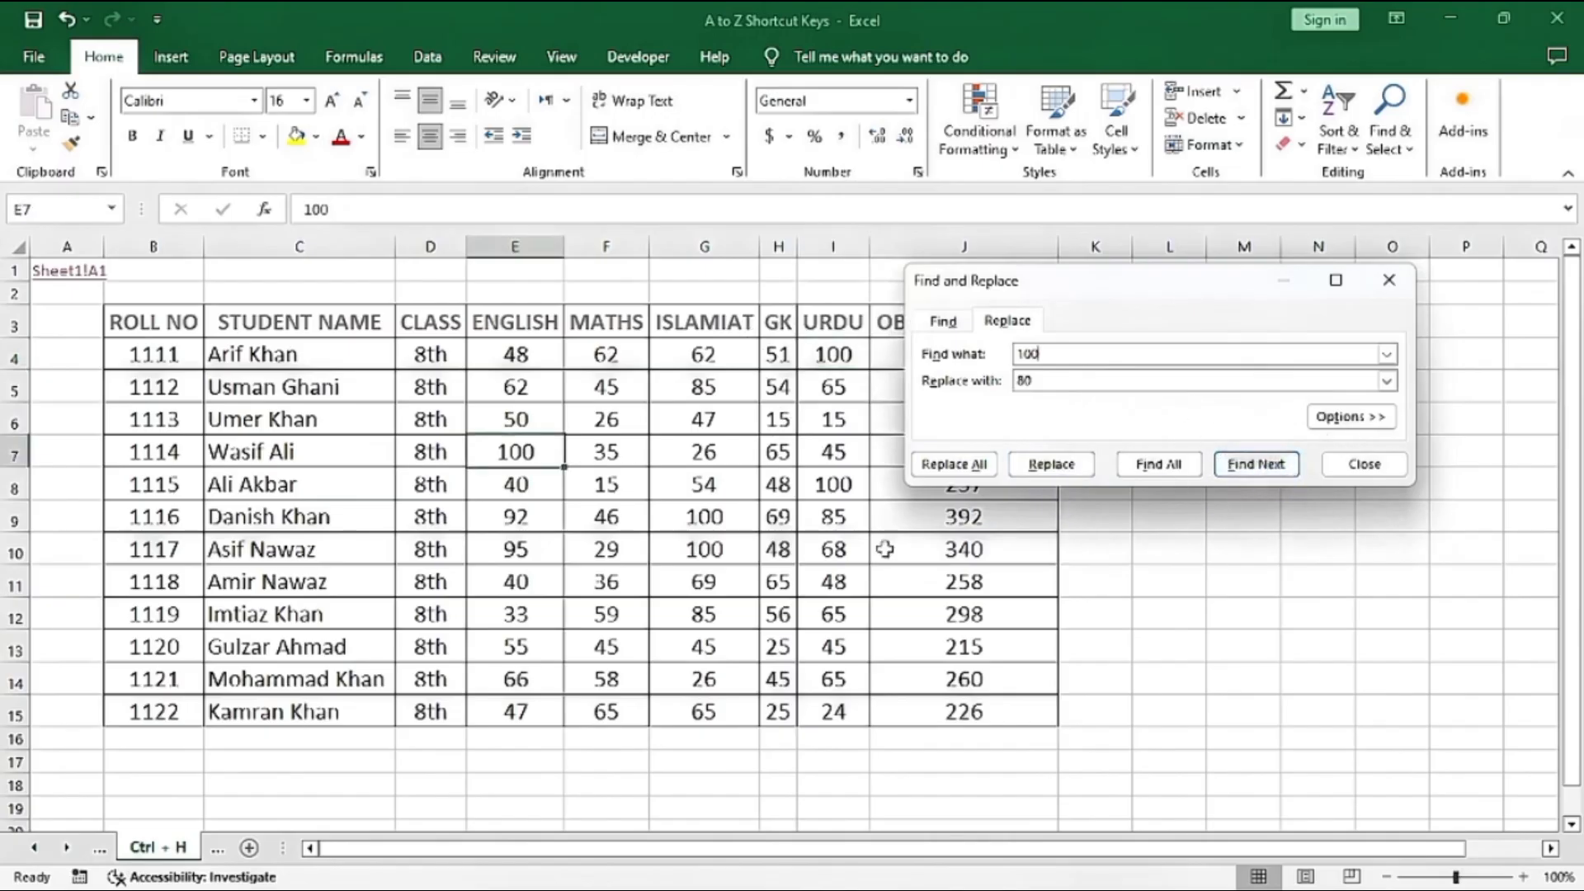
pyautogui.click(1049, 465)
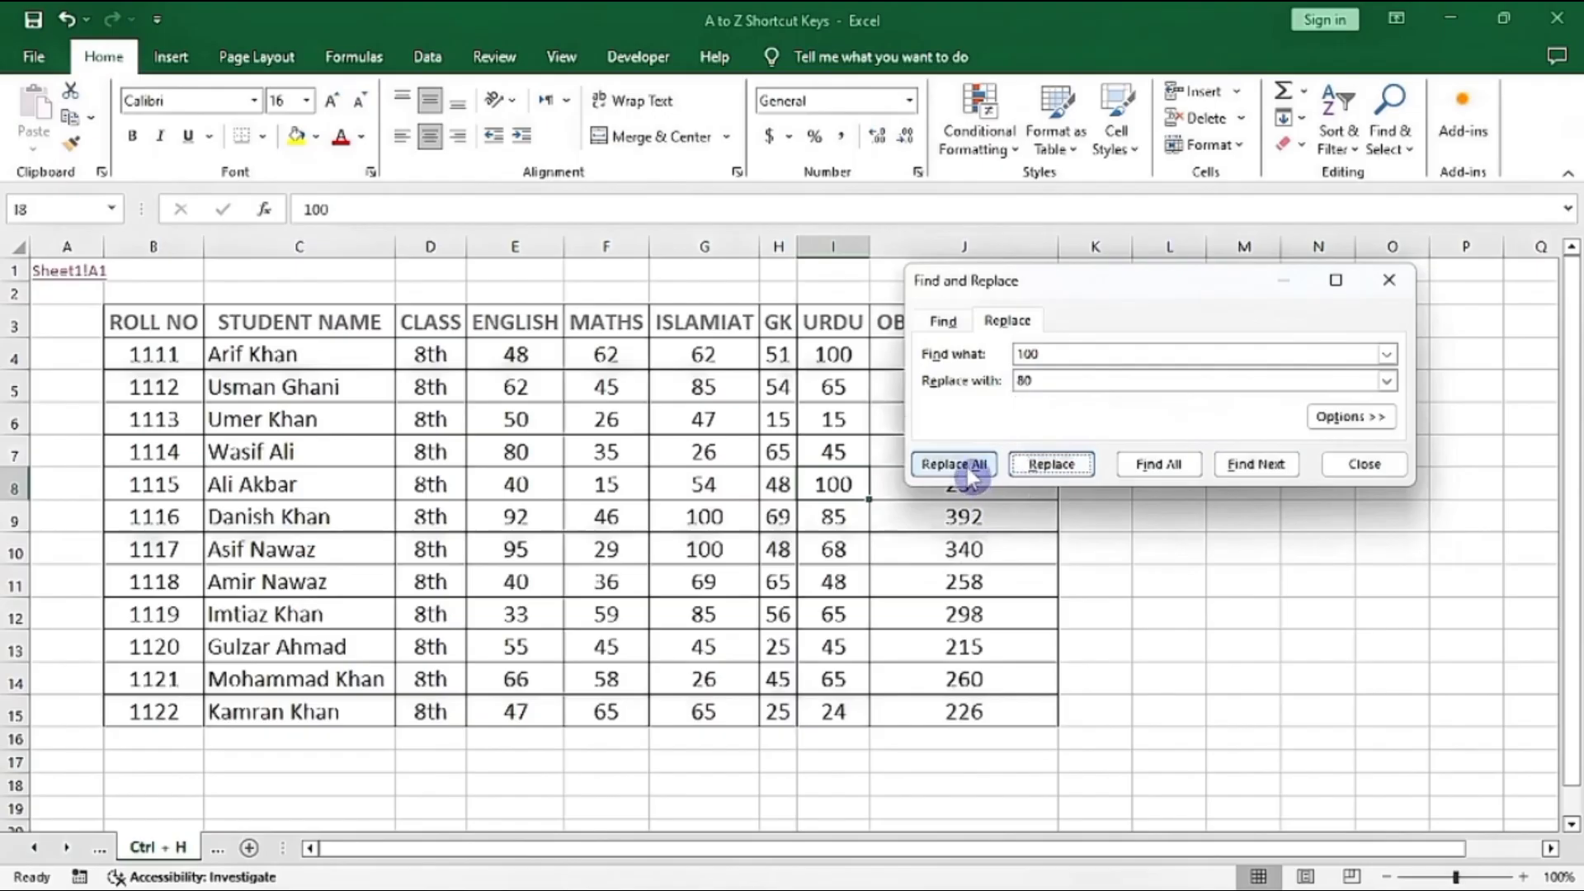
# - Replace all remaining marks of 100 with 80 and close Find and Replace
pyautogui.click(972, 477)
pyautogui.click(805, 521)
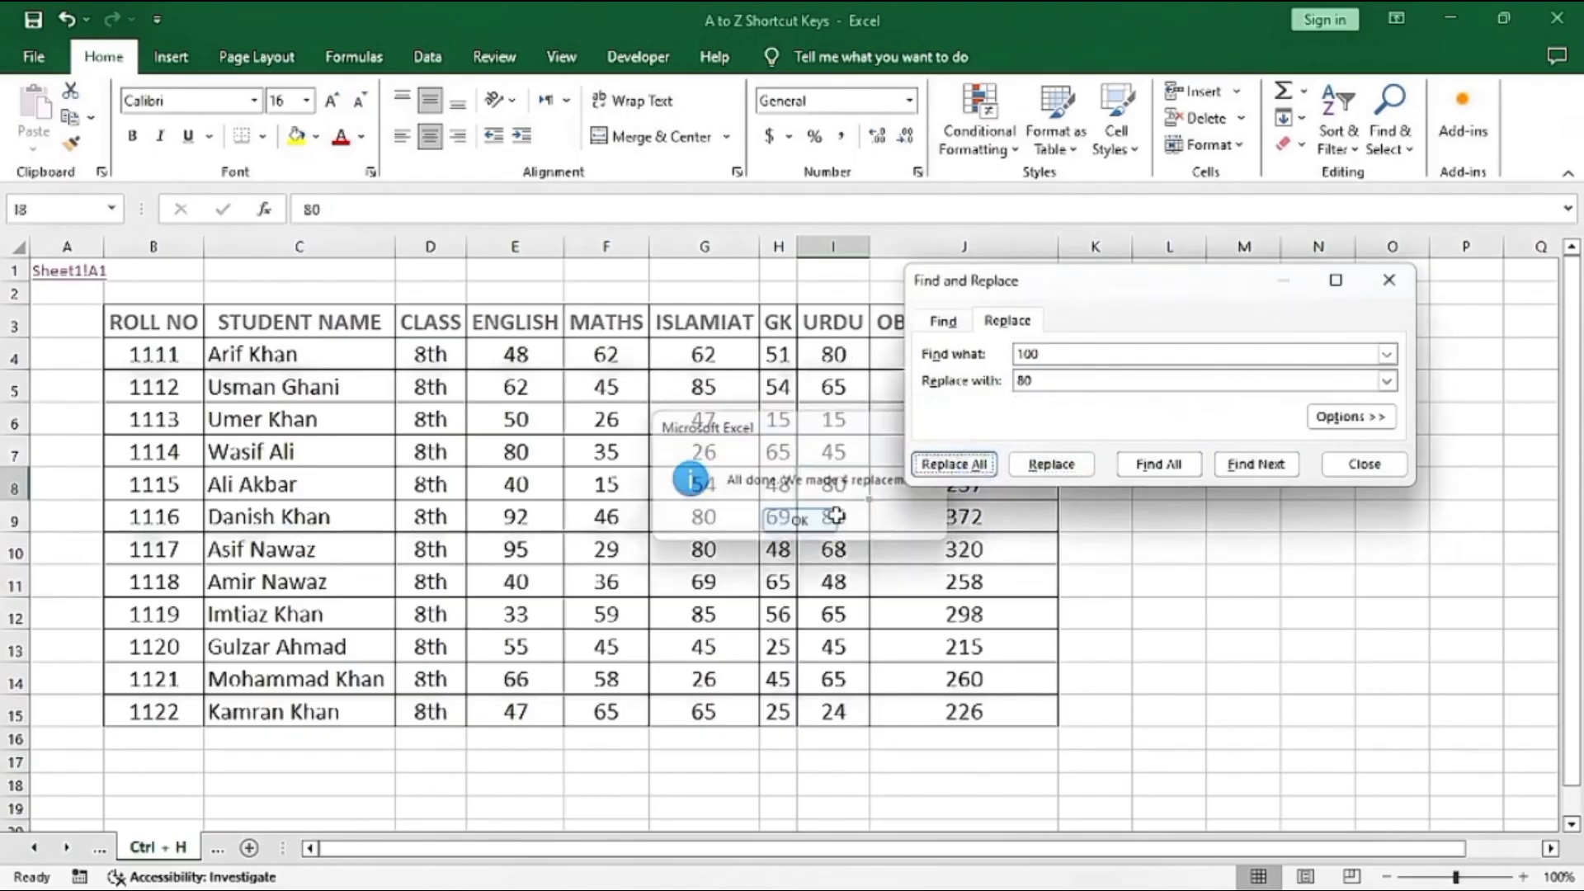
pyautogui.click(1364, 466)
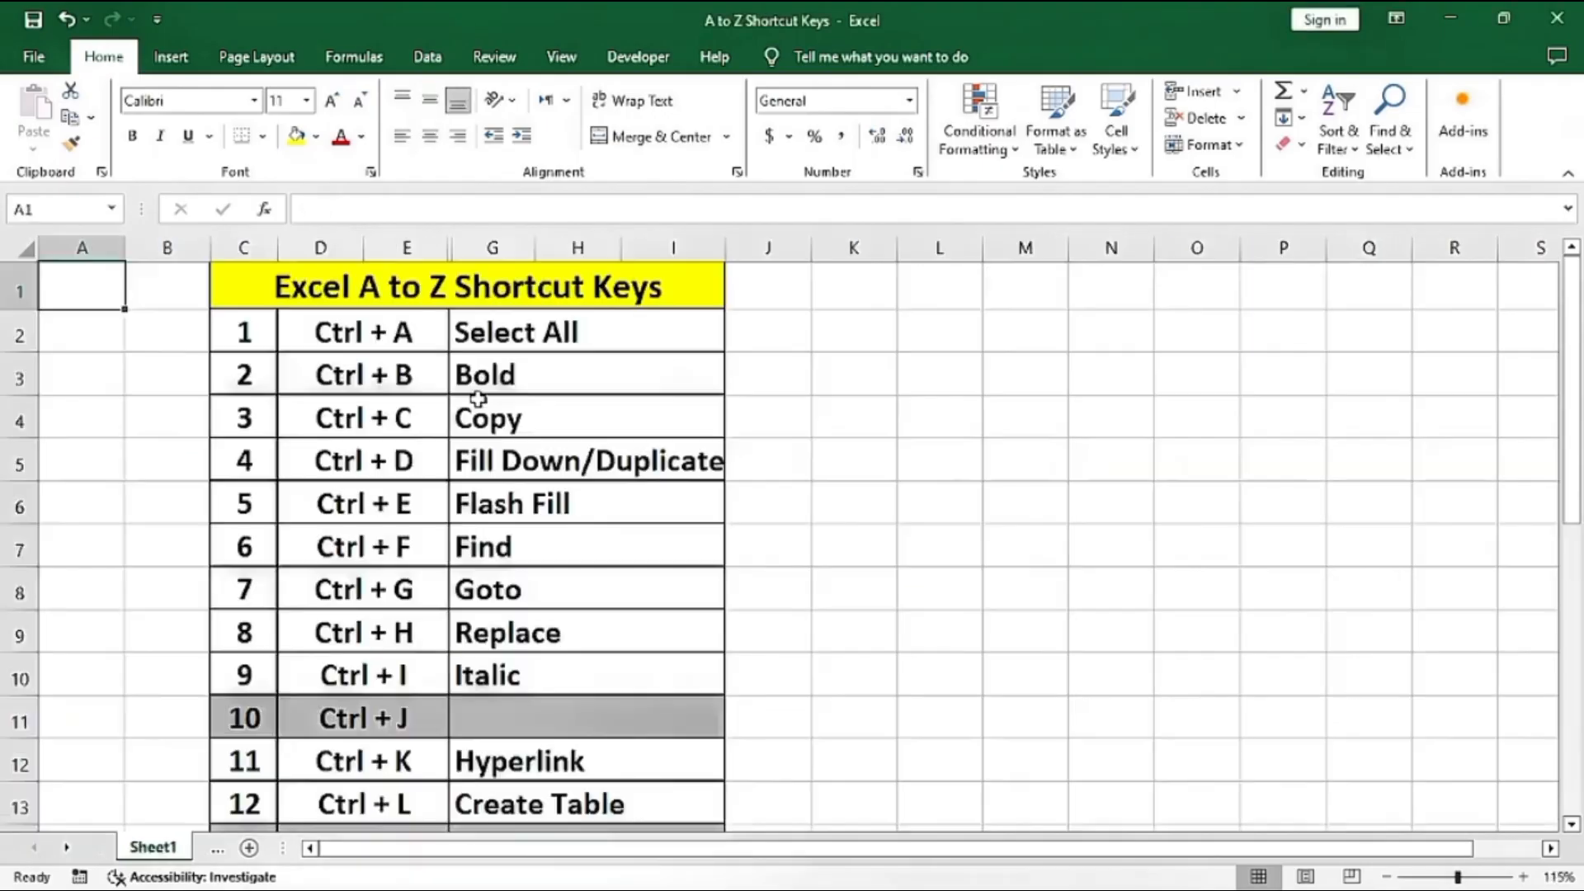
# - Open the Italic example sheet from the shortcut index and italicize the whole table in C3:F12
pyautogui.scroll(-1, 483, 437)
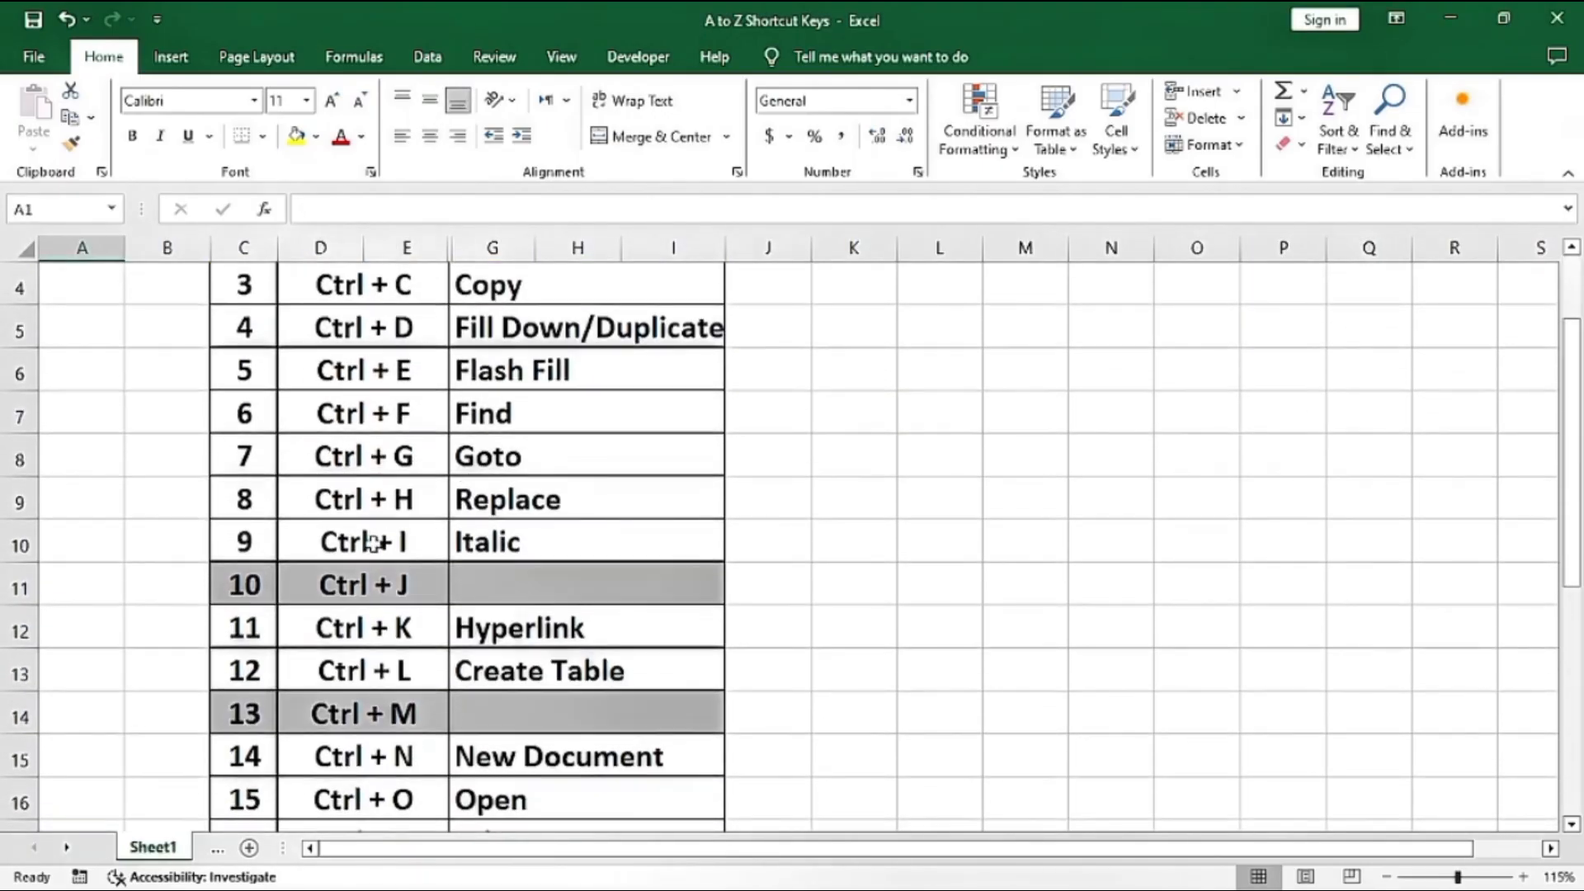
pyautogui.click(373, 543)
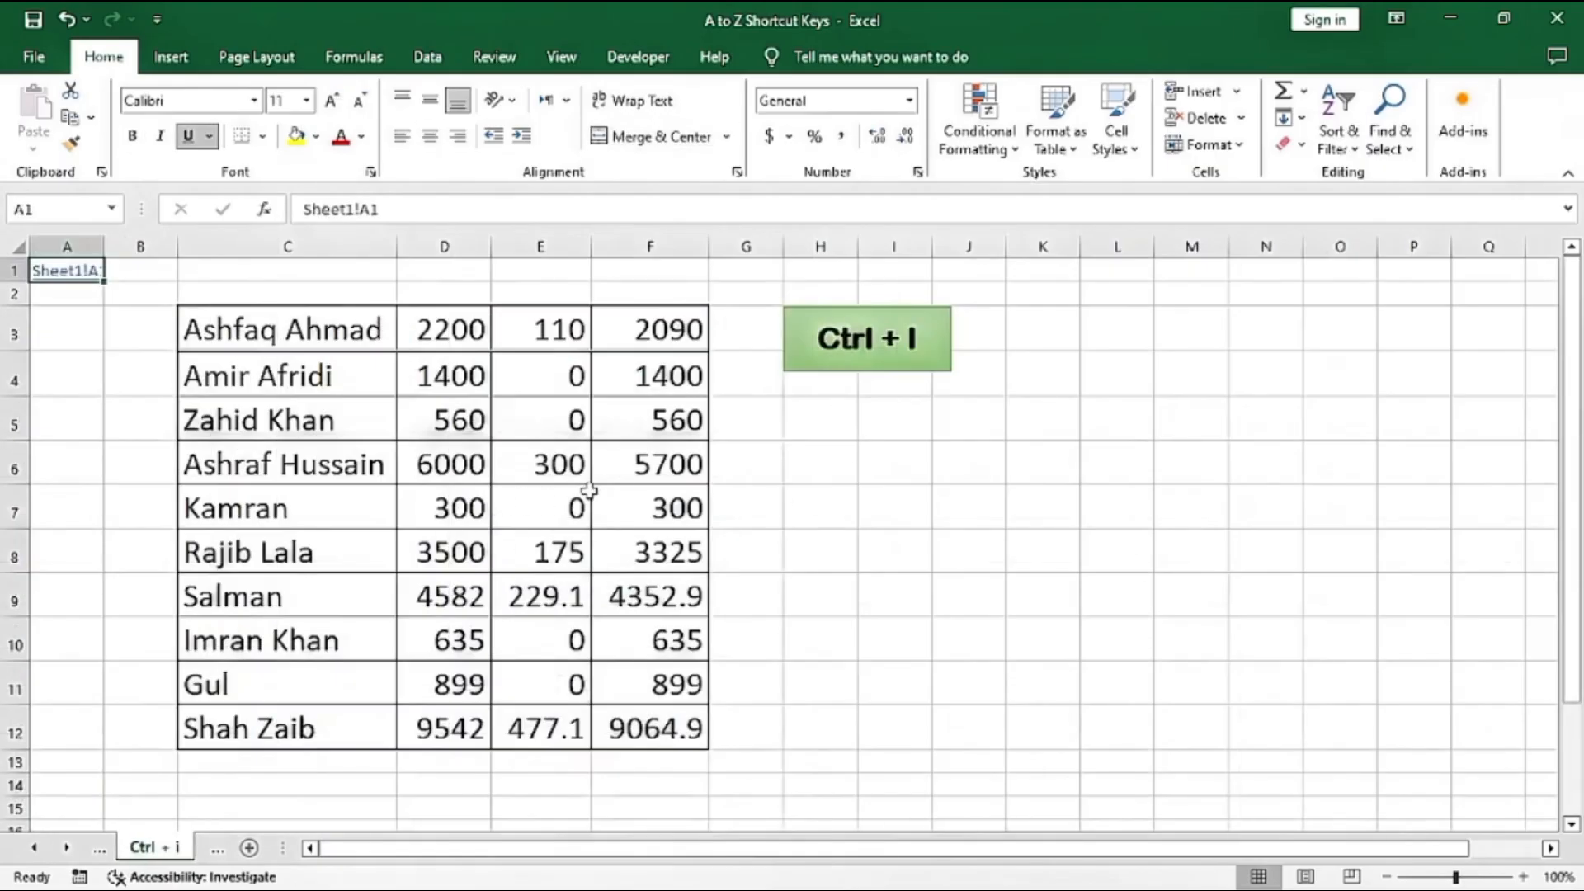
pyautogui.click(456, 492)
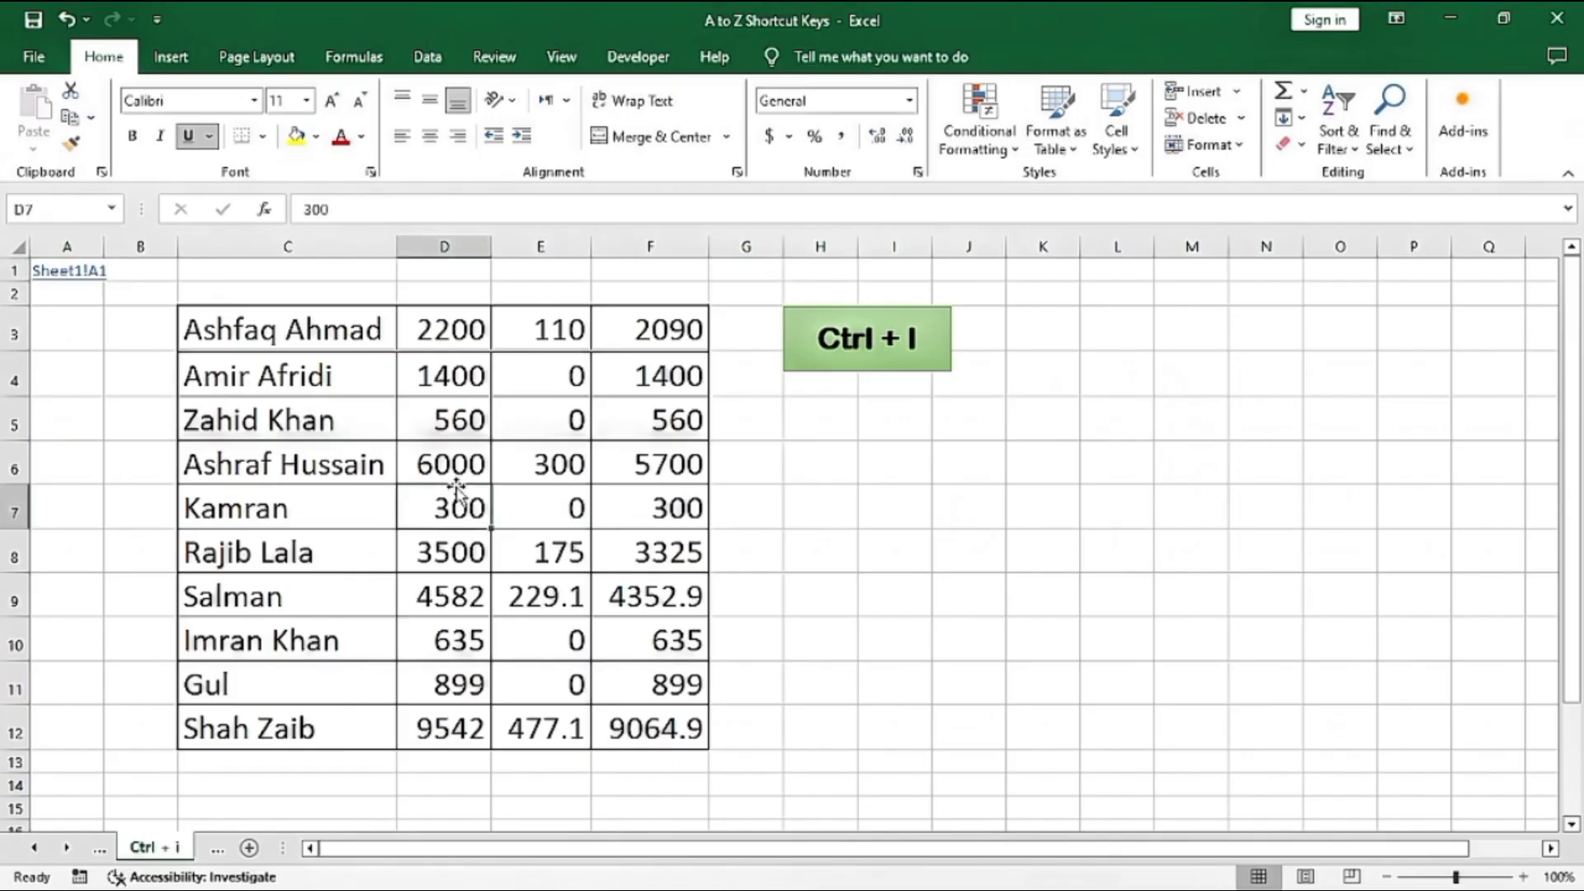
pyautogui.hotkey('ctrl', 'a')
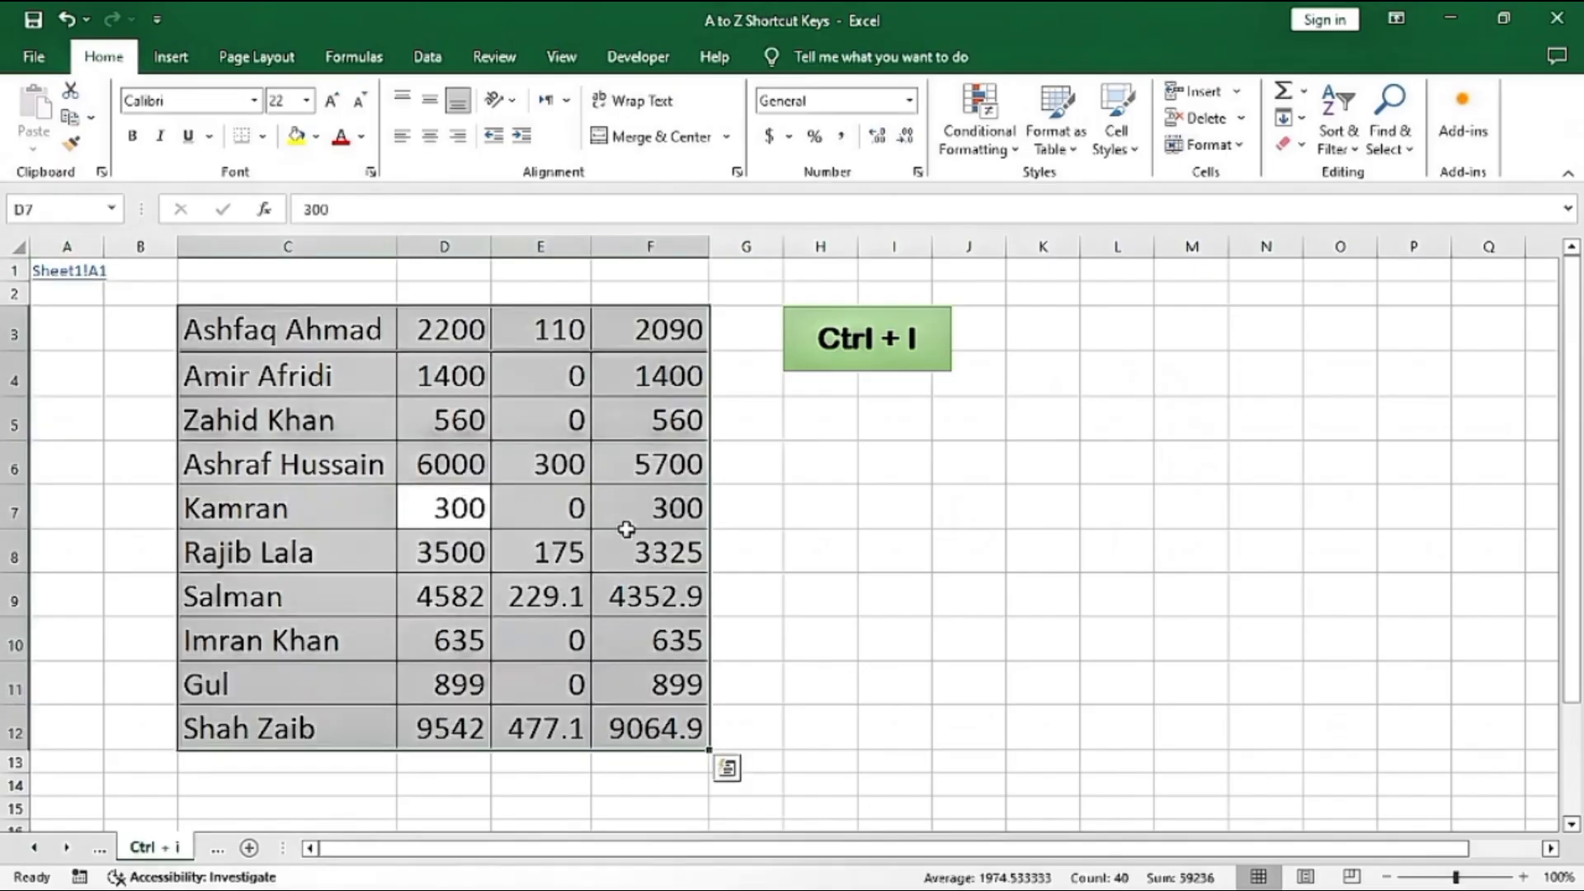
pyautogui.hotkey('ctrl', 'i')
pyautogui.hotkey('ctrl', 'q')
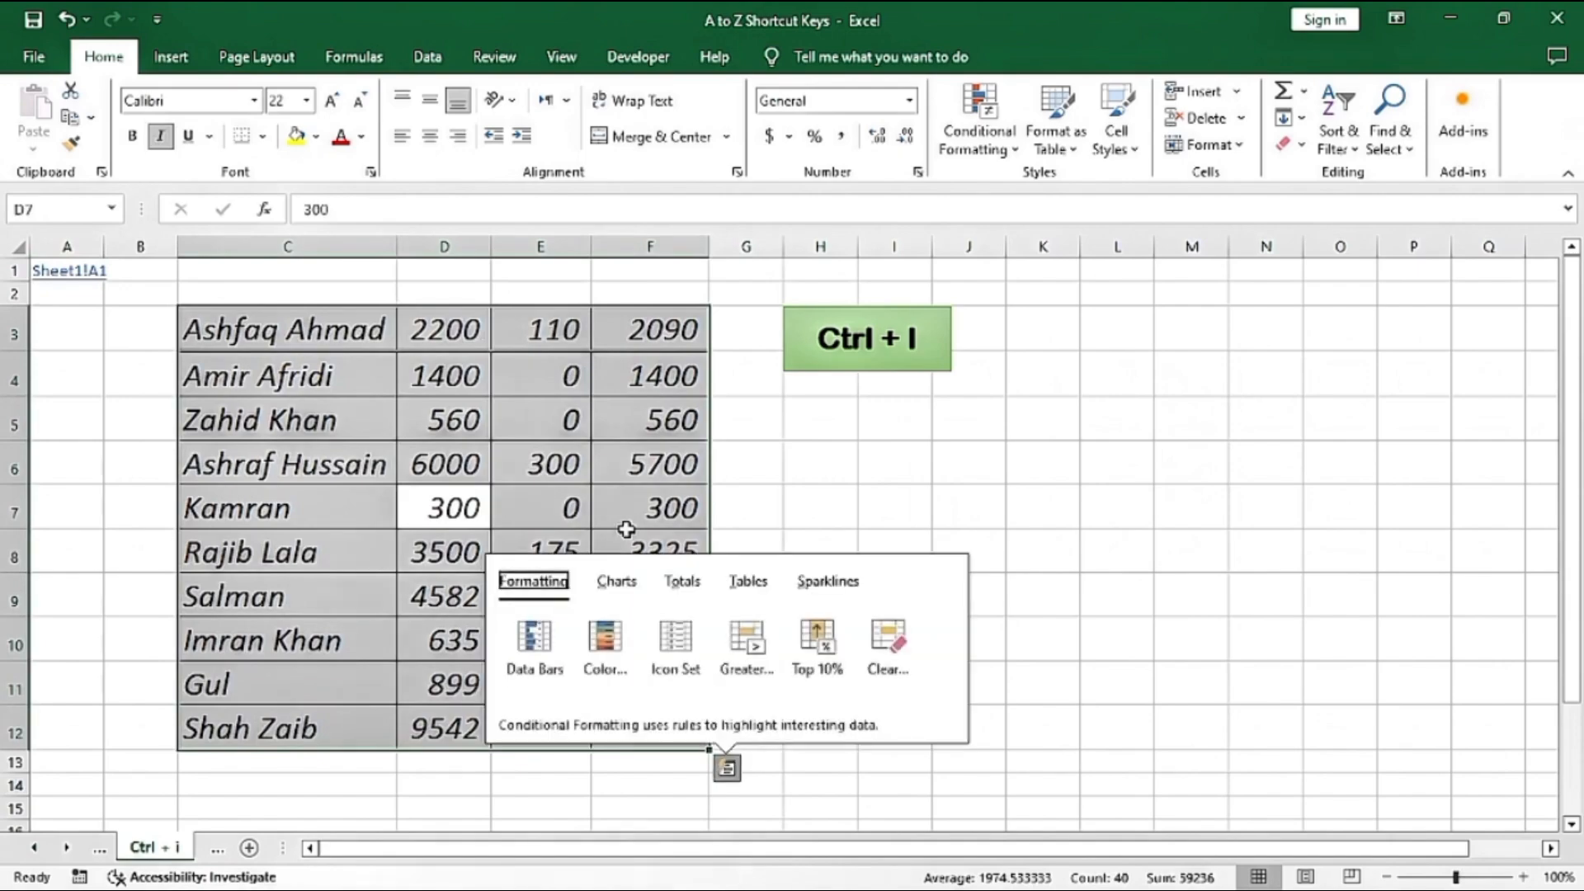
pyautogui.click(730, 480)
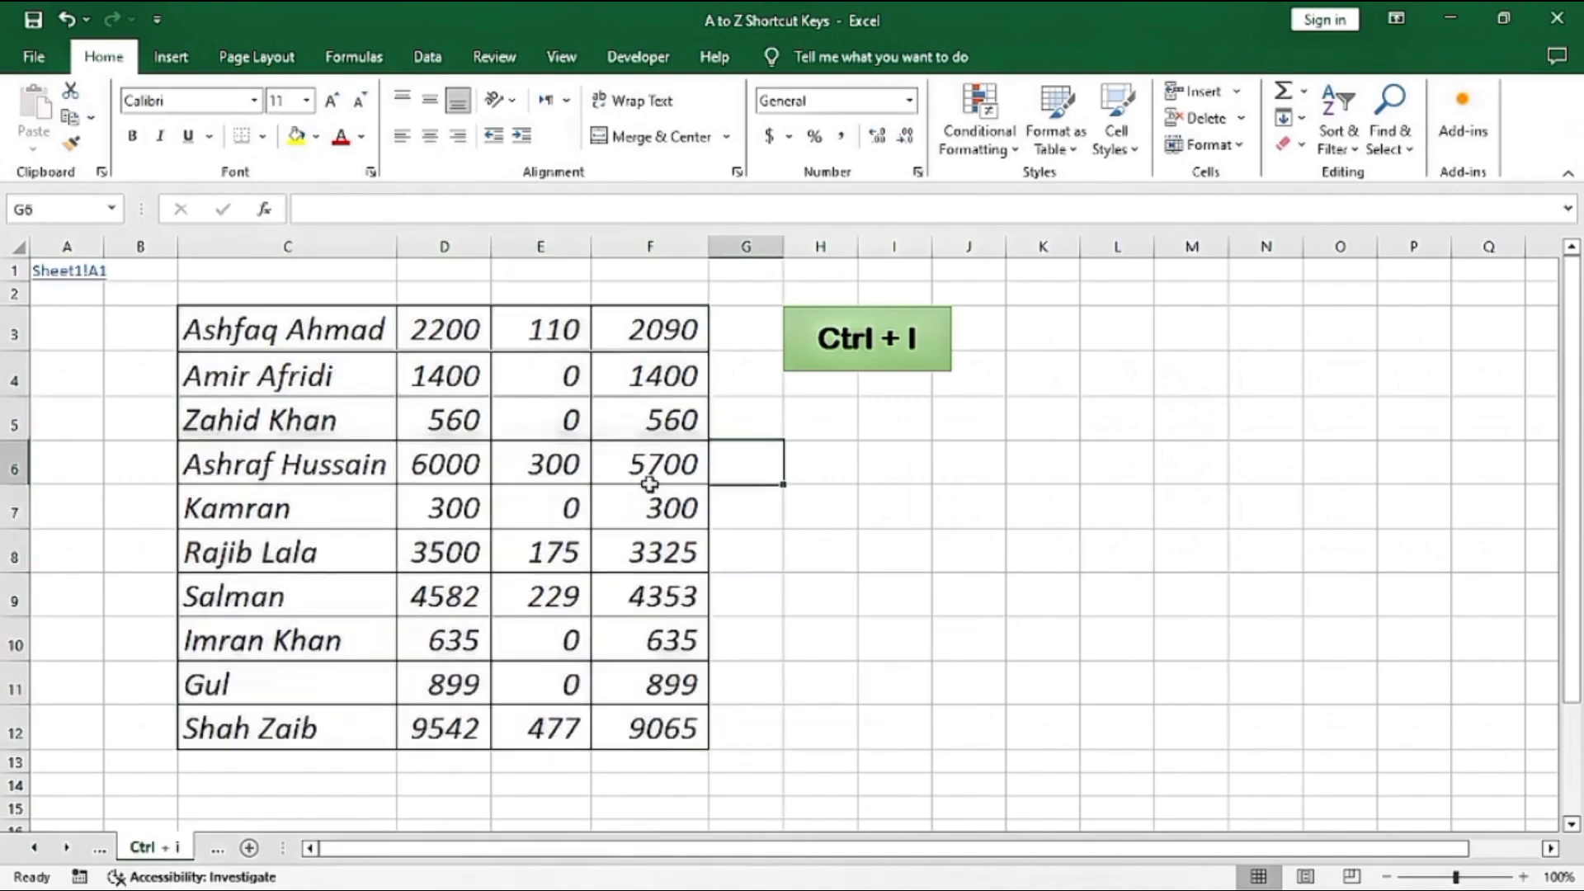
# - Select the whole table in C3:F12 again and remove its italic formatting
pyautogui.click(611, 482)
pyautogui.hotkey('ctrl', 'a')
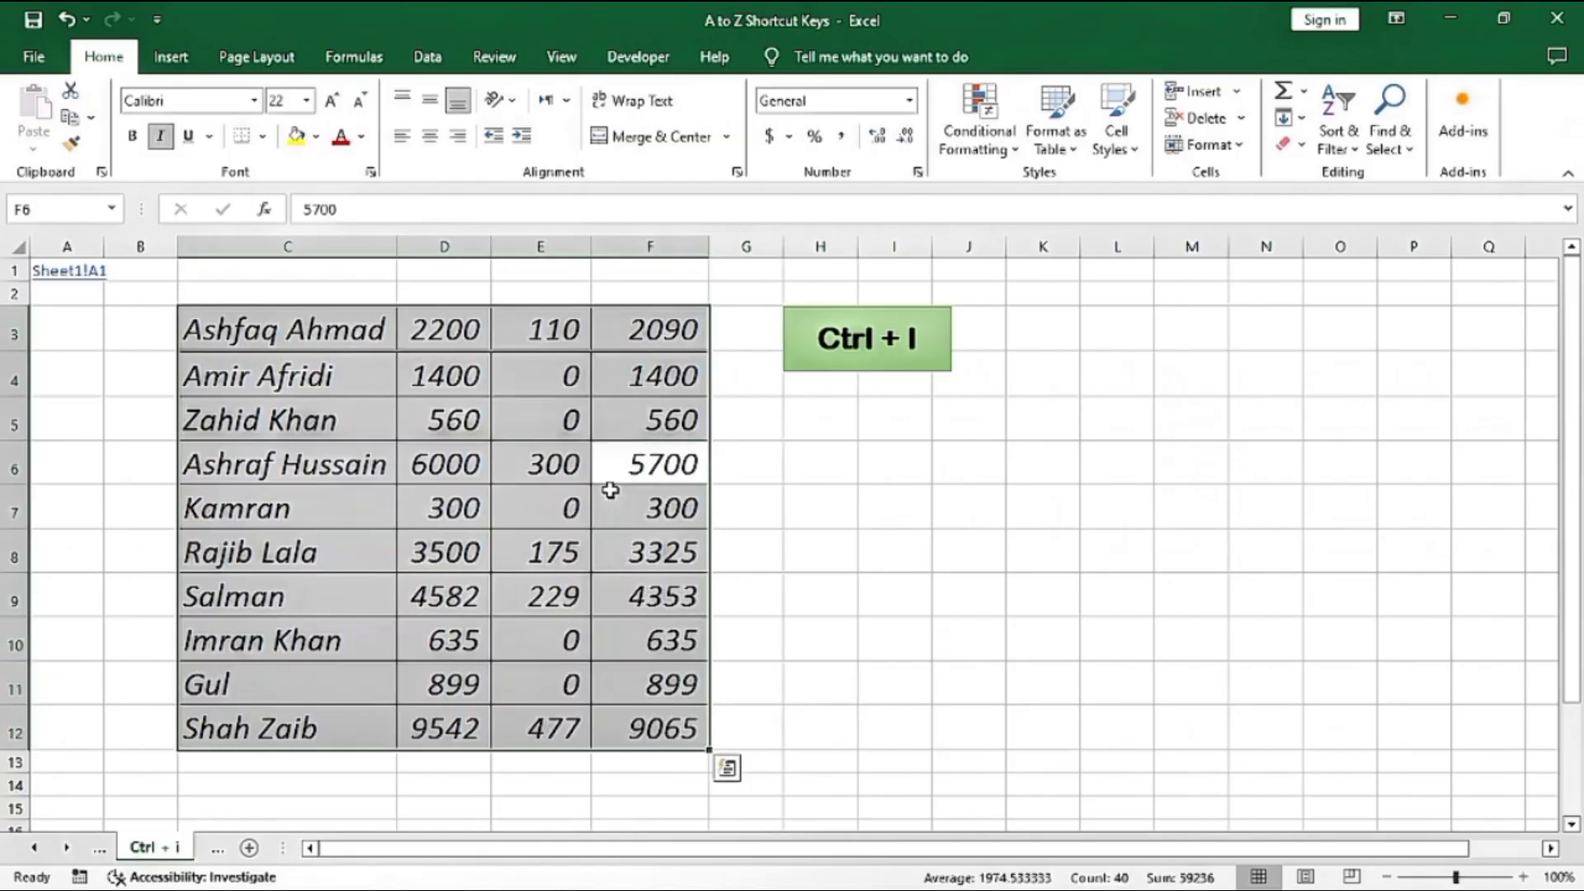
pyautogui.hotkey('ctrl', 'i')
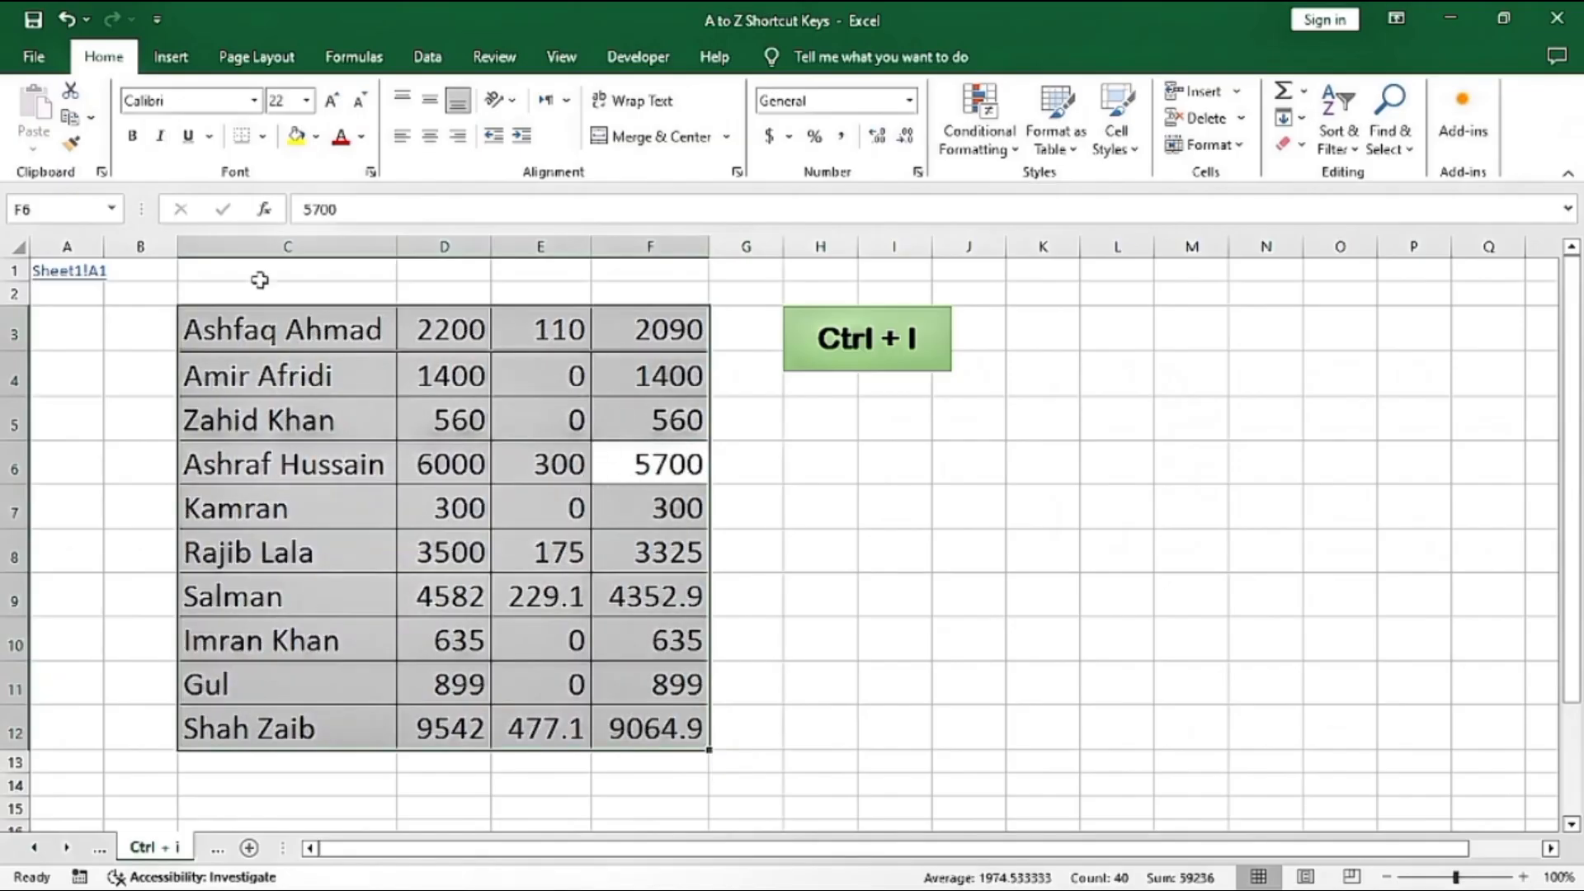
# - Return to the shortcut index and open the Hyperlink example sheet
pyautogui.click(64, 273)
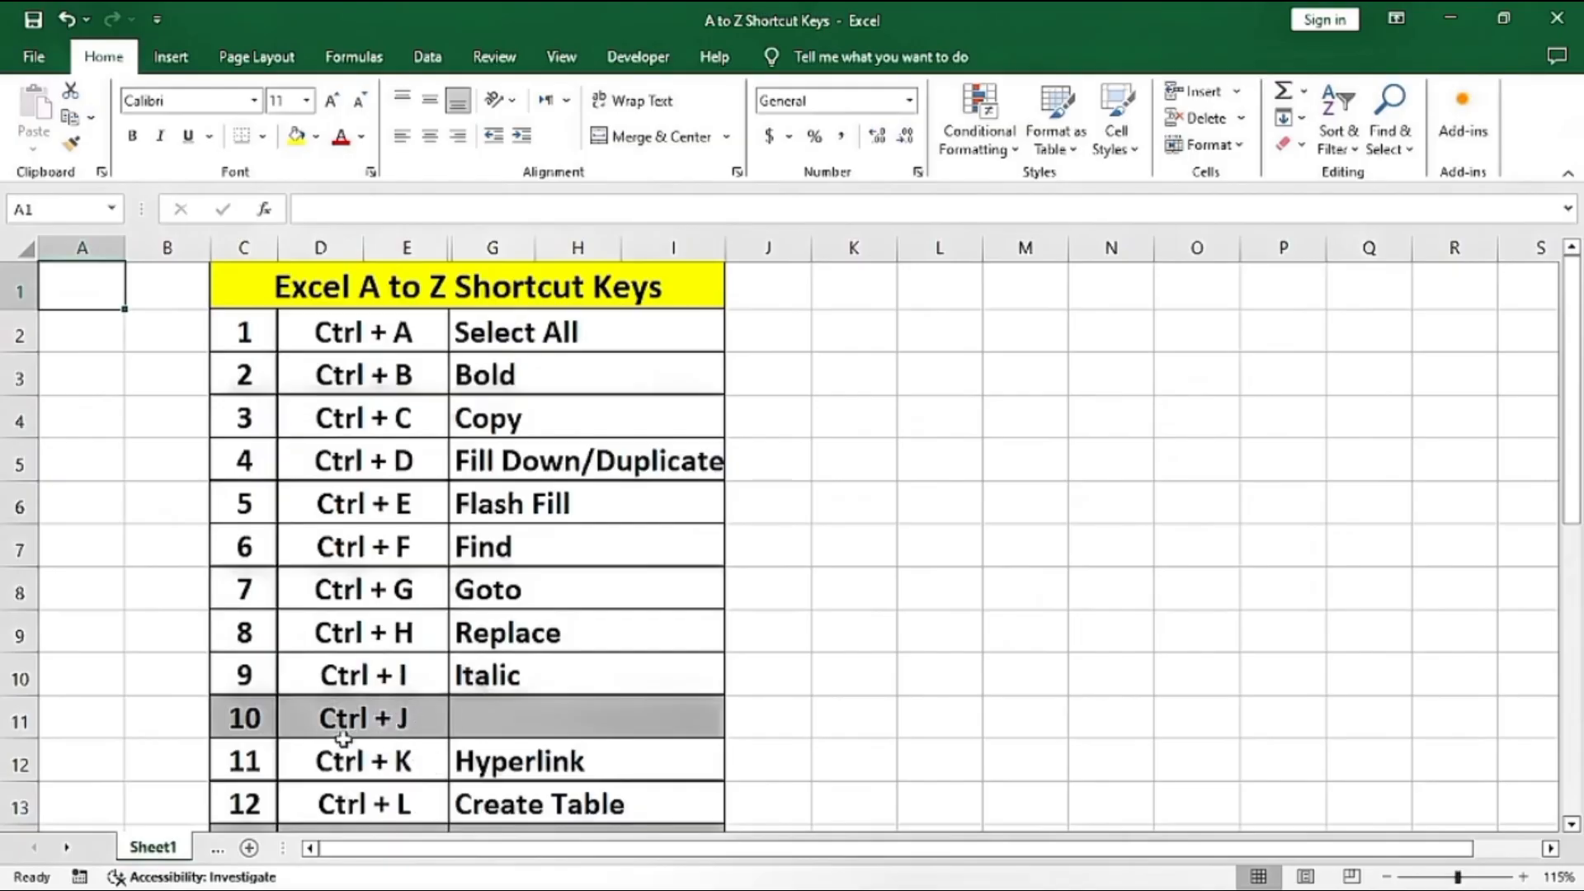
pyautogui.scroll(-2, 450, 697)
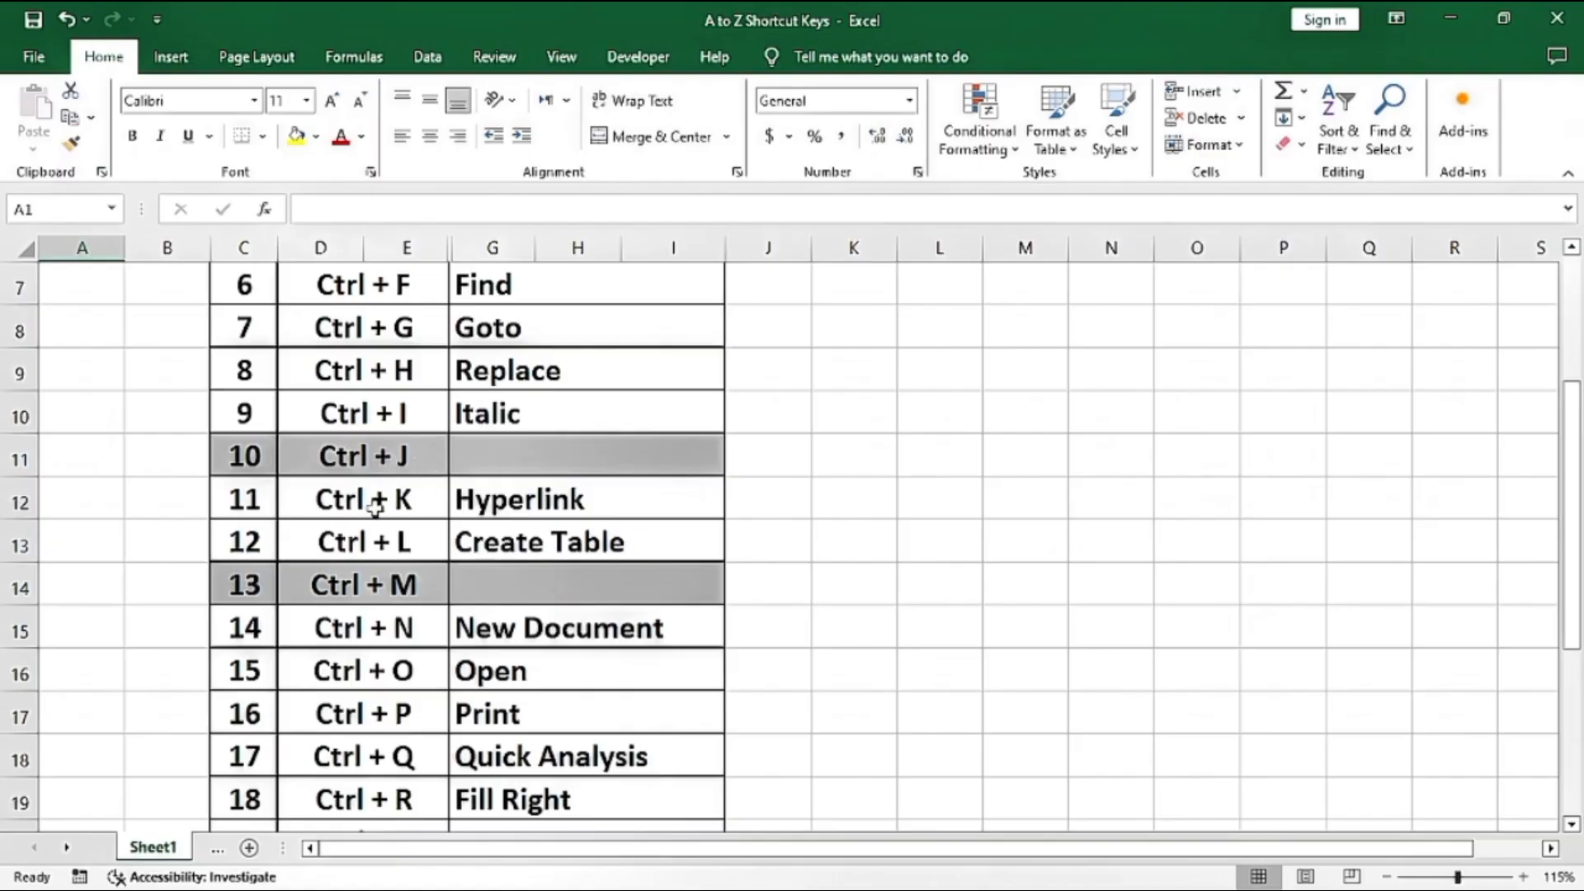
pyautogui.click(522, 512)
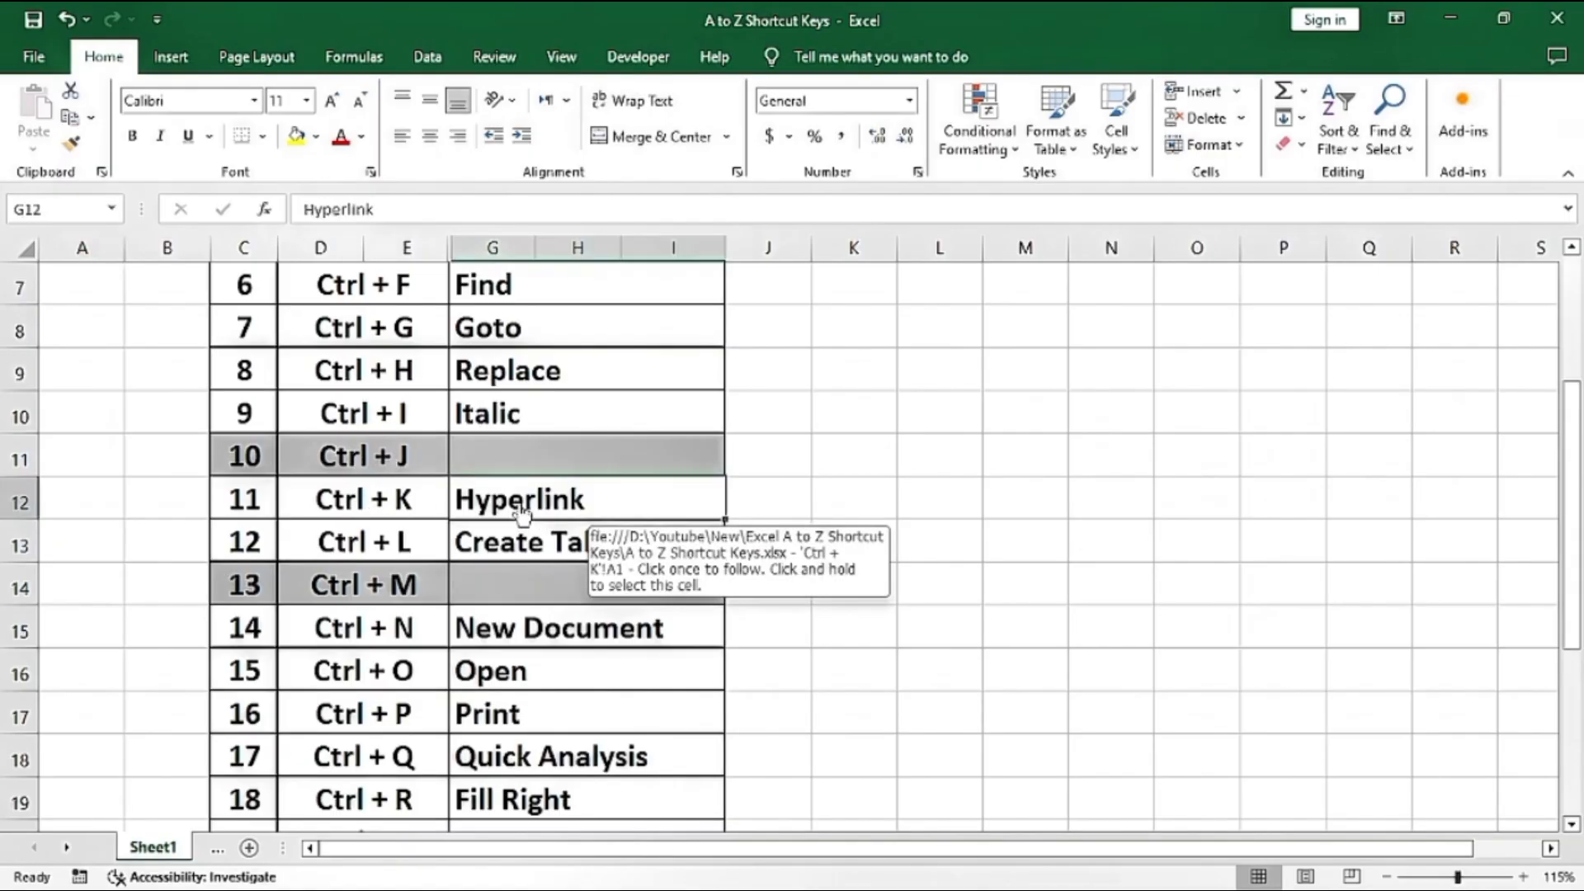
pyautogui.click(522, 511)
pyautogui.click(453, 463)
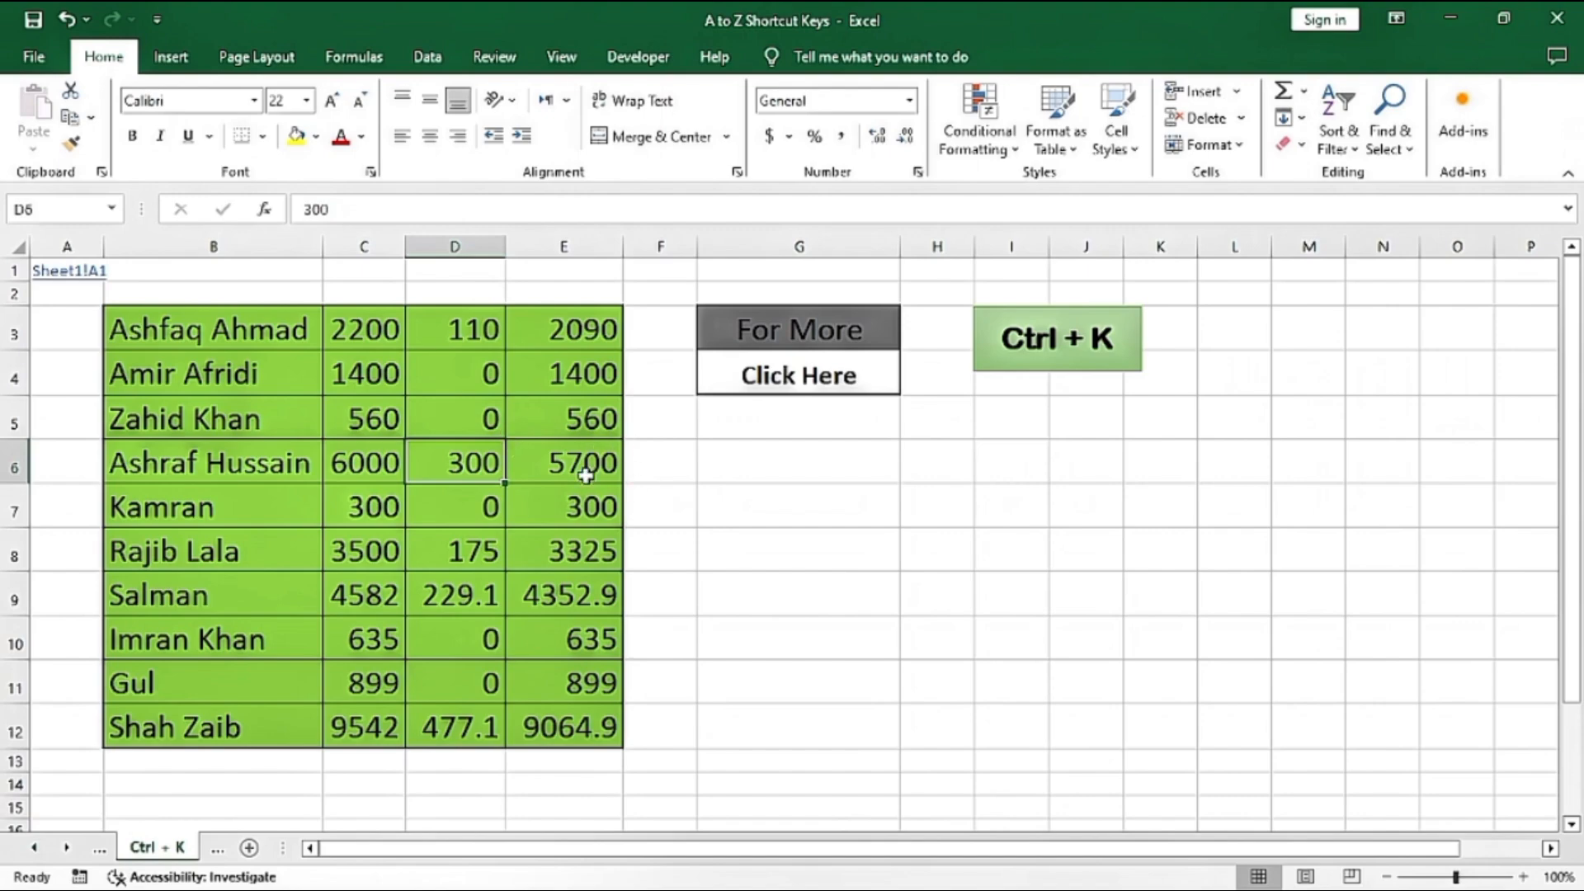
pyautogui.click(802, 332)
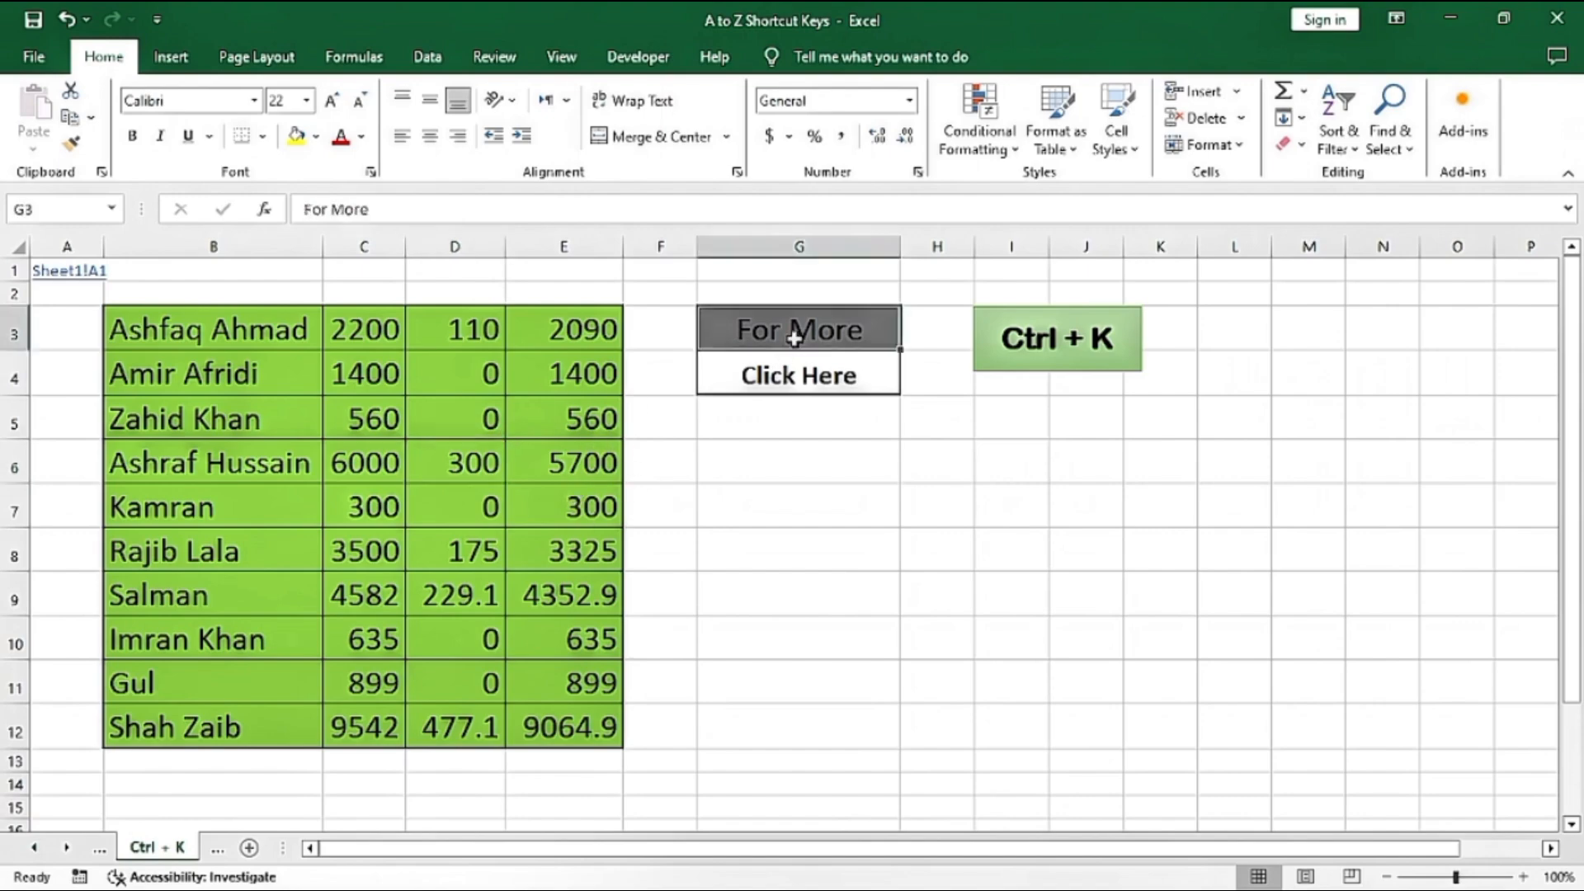
# - Link the Click Here text in cell G4 to 111.docx on New Volume (D:) and follow the link to open it in Word
pyautogui.click(786, 378)
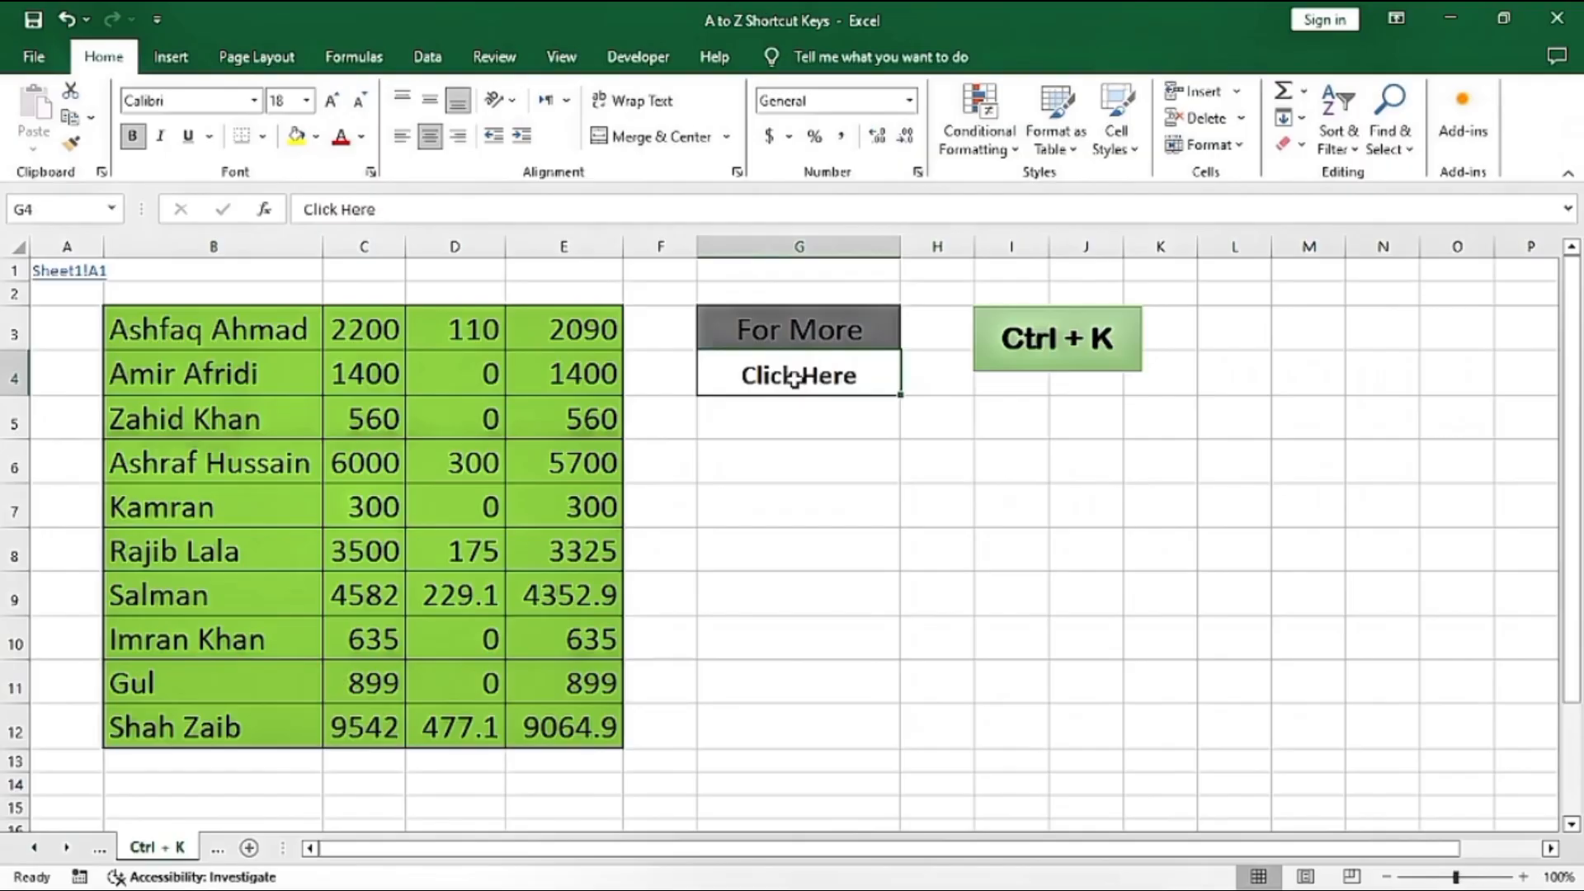
pyautogui.hotkey('ctrl', 'k')
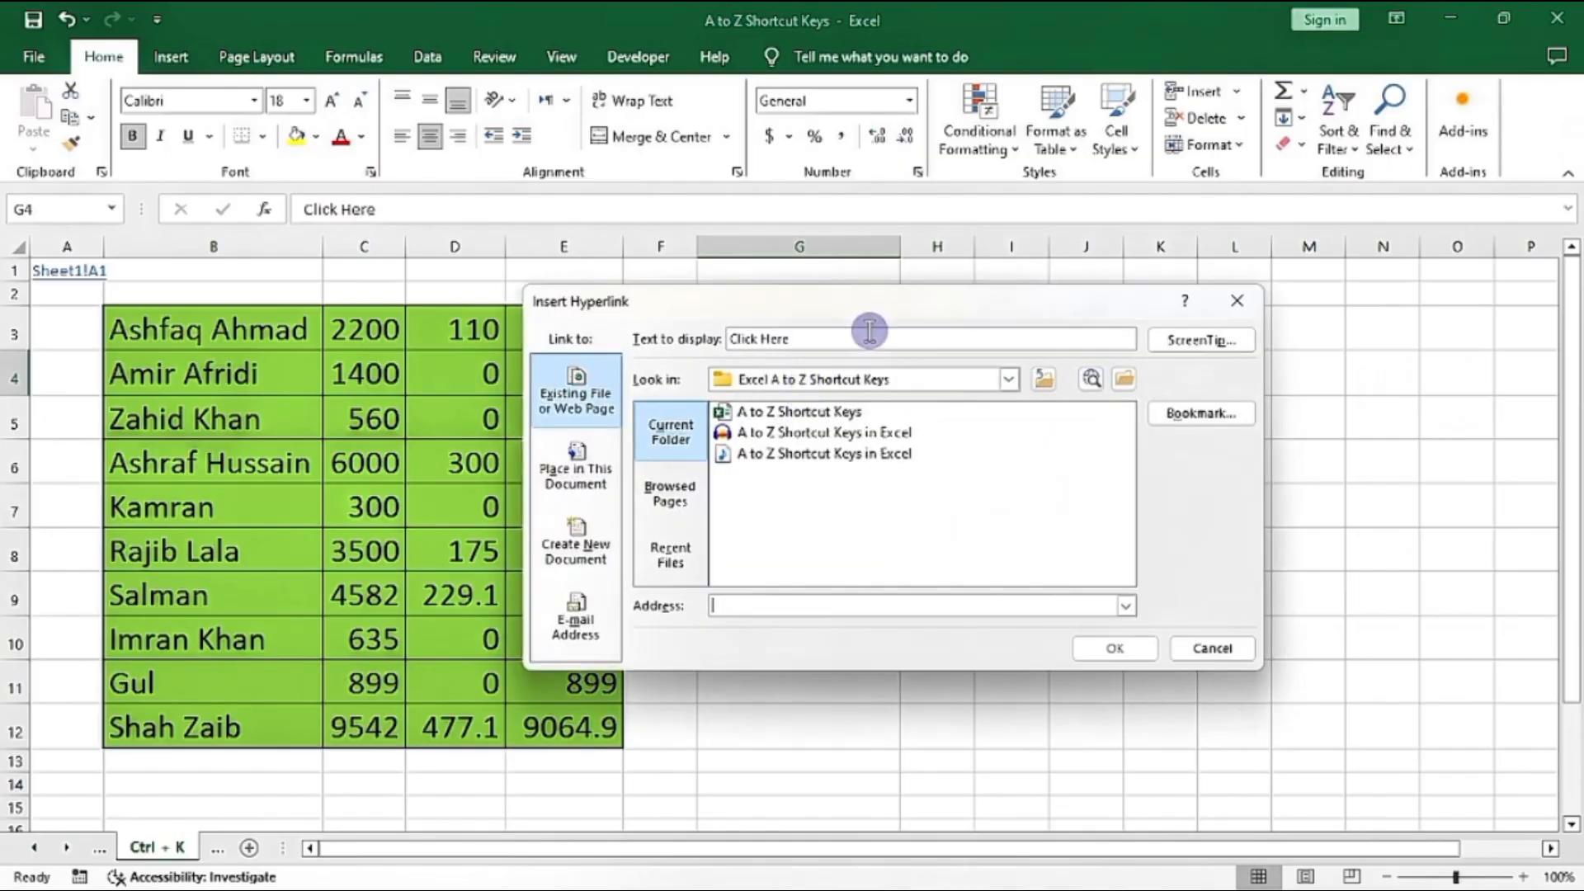
pyautogui.moveTo(874, 304); pyautogui.dragTo(935, 386)
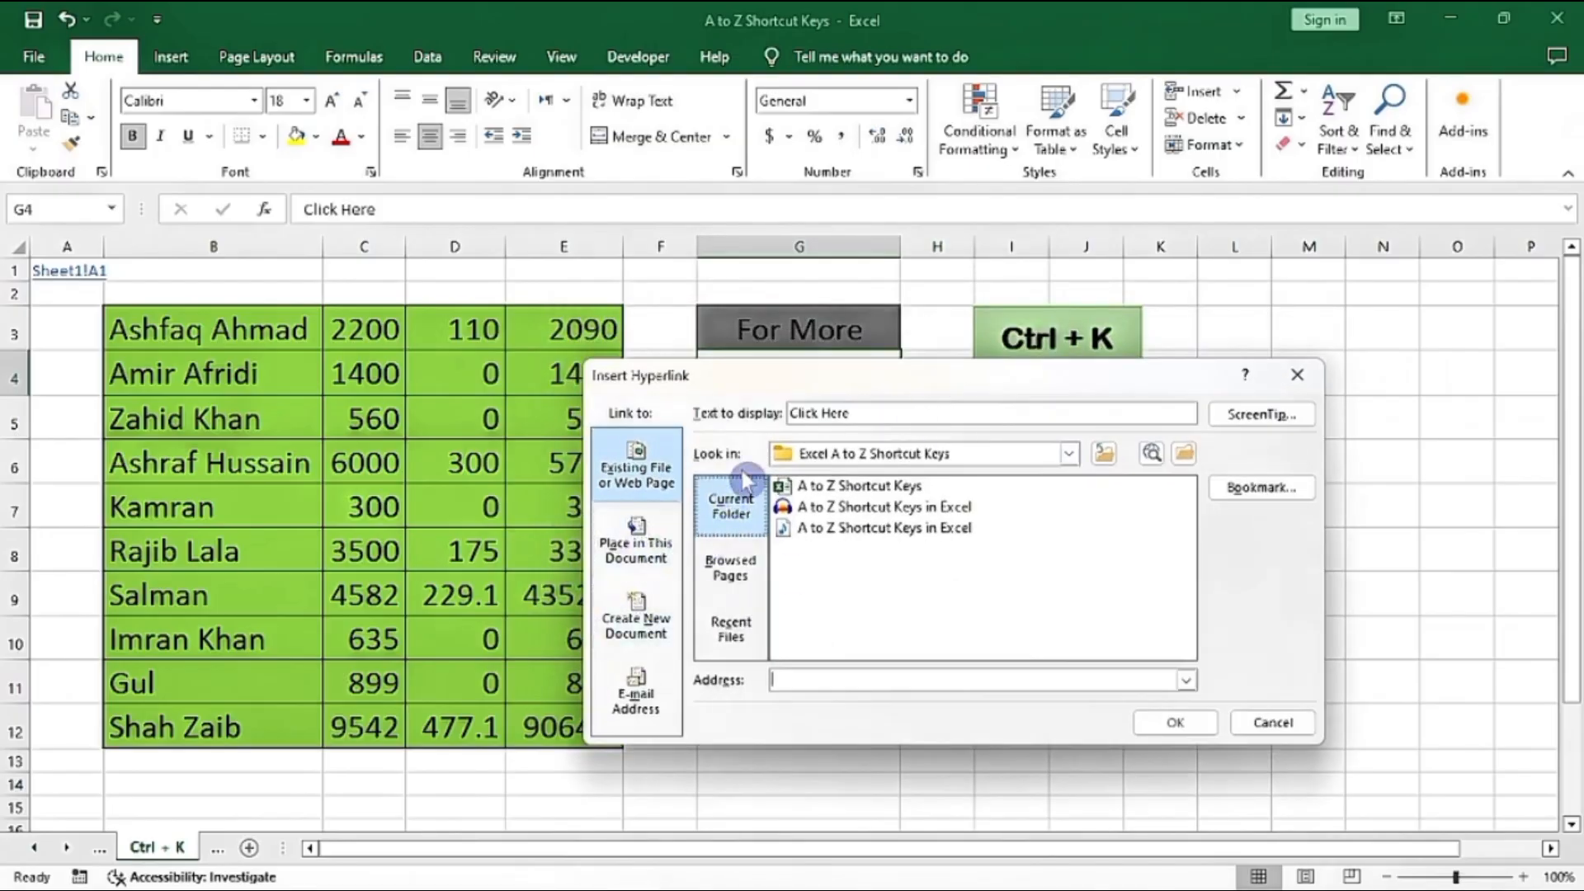
pyautogui.click(1104, 453)
pyautogui.click(1104, 453)
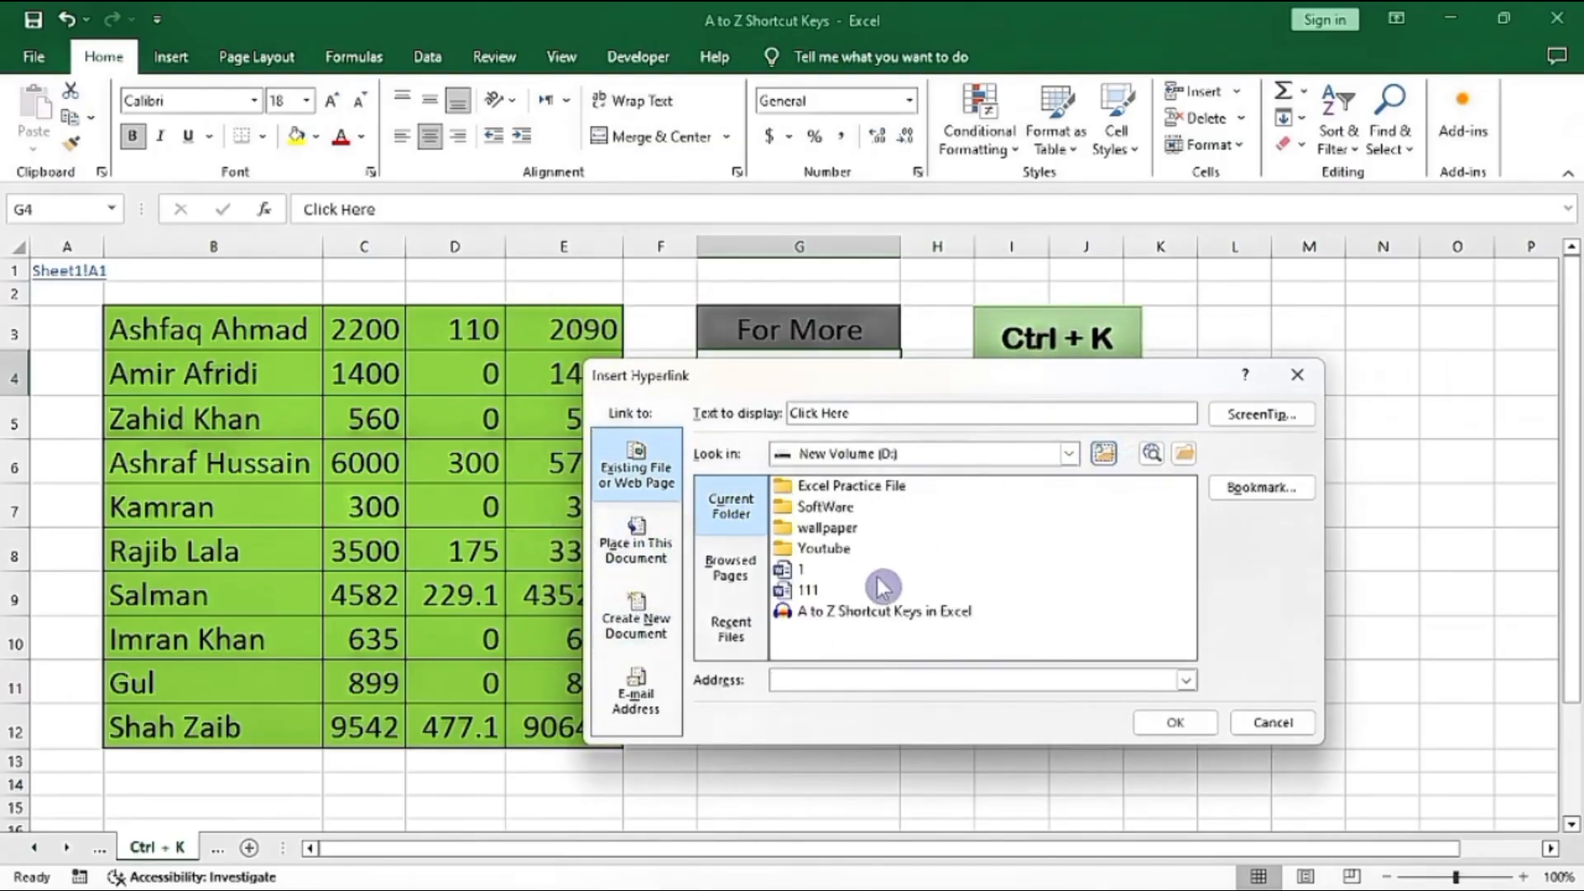
pyautogui.click(813, 590)
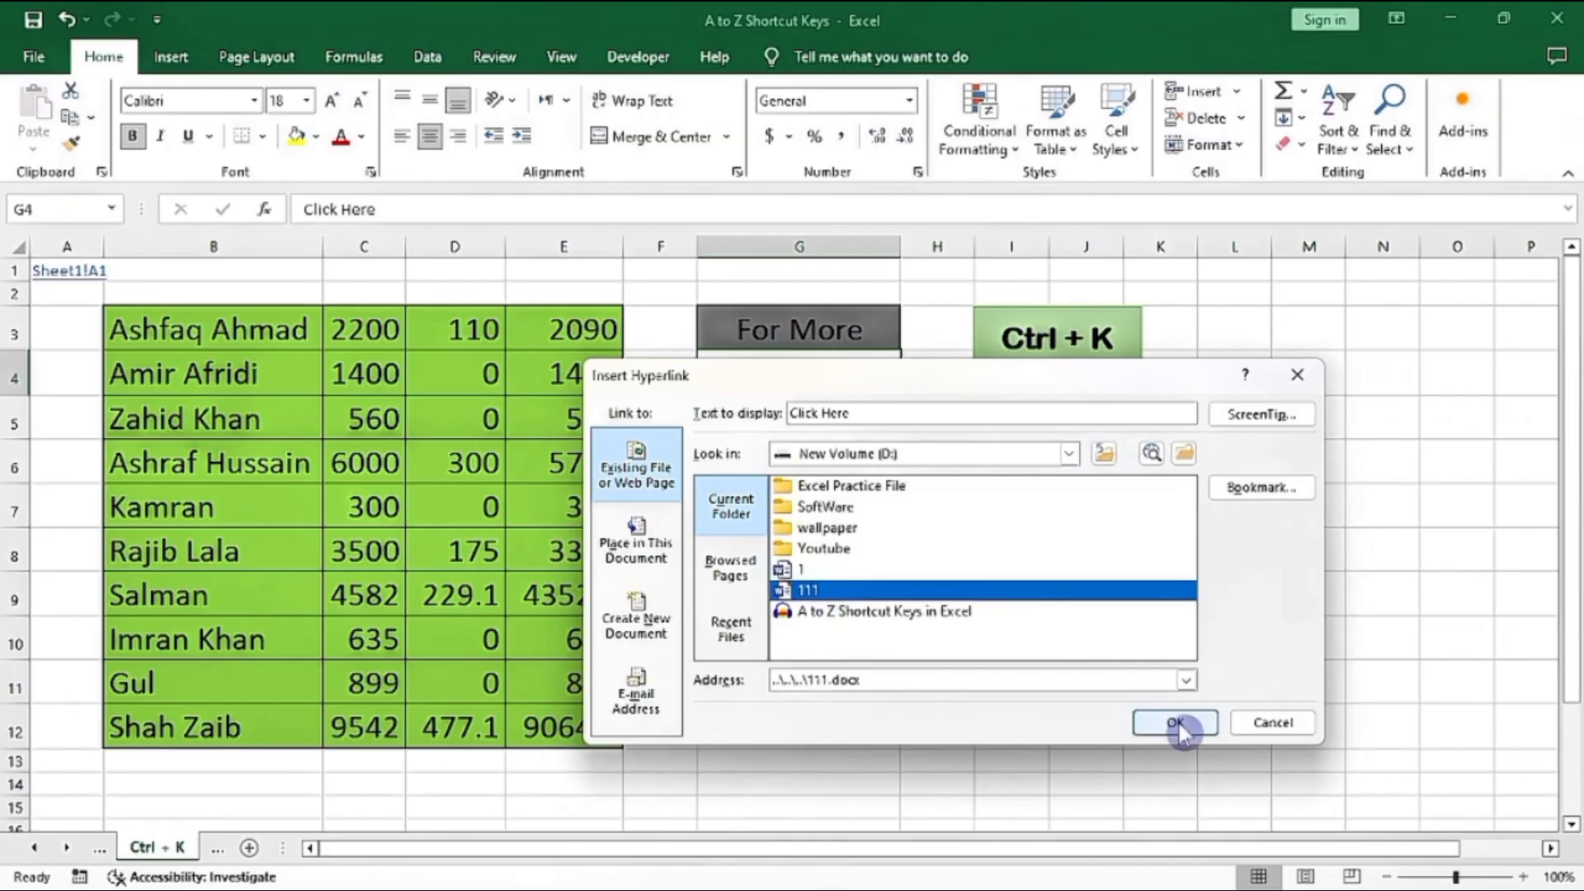
pyautogui.click(1175, 723)
pyautogui.click(862, 379)
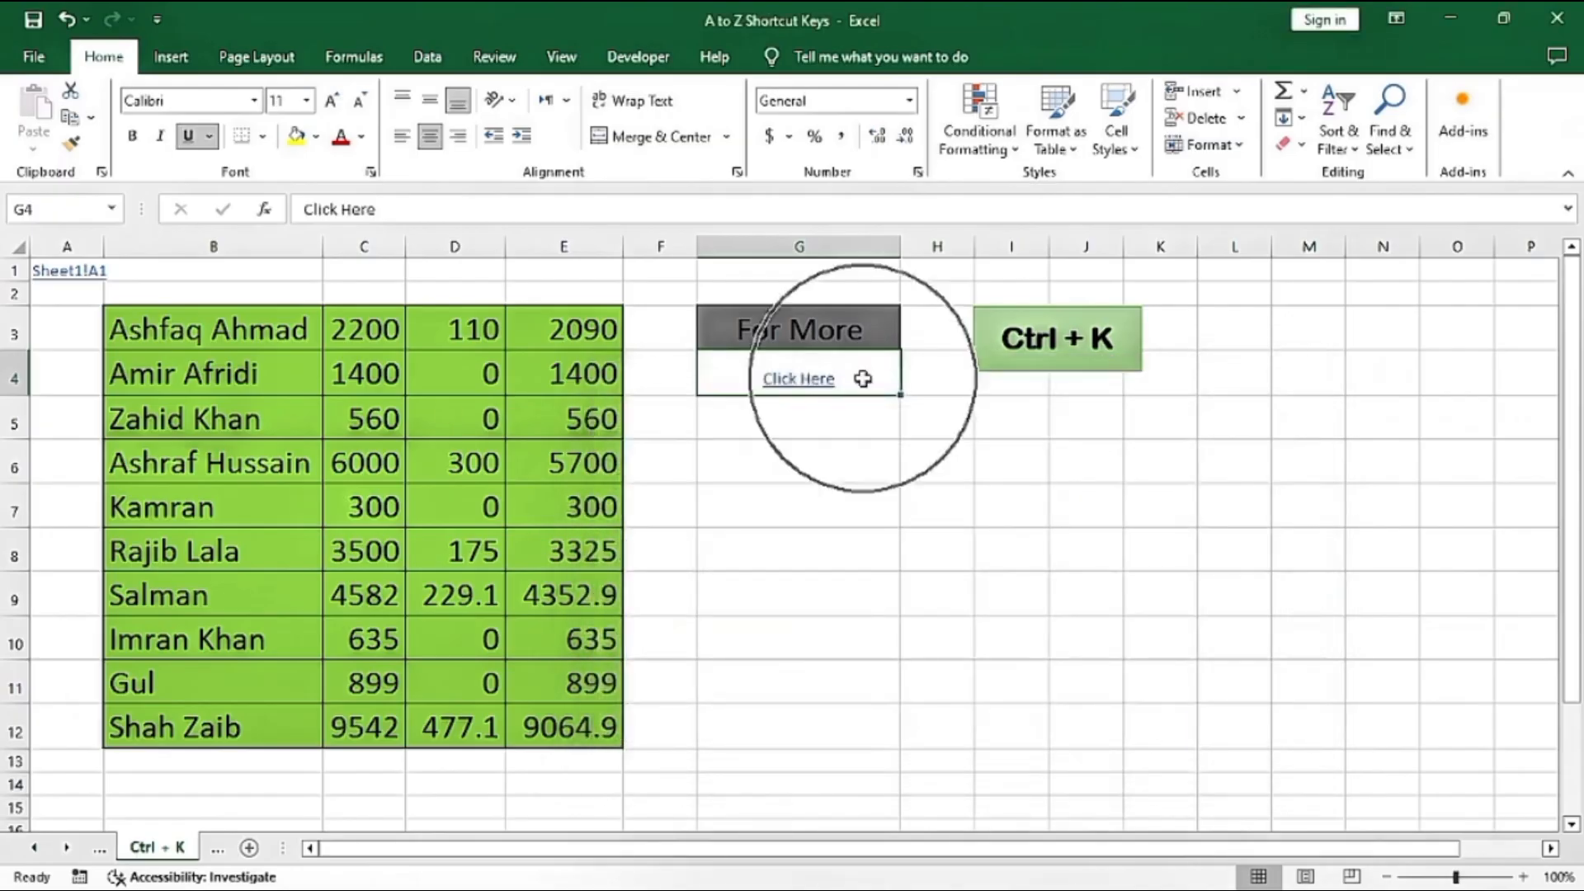
pyautogui.click(800, 382)
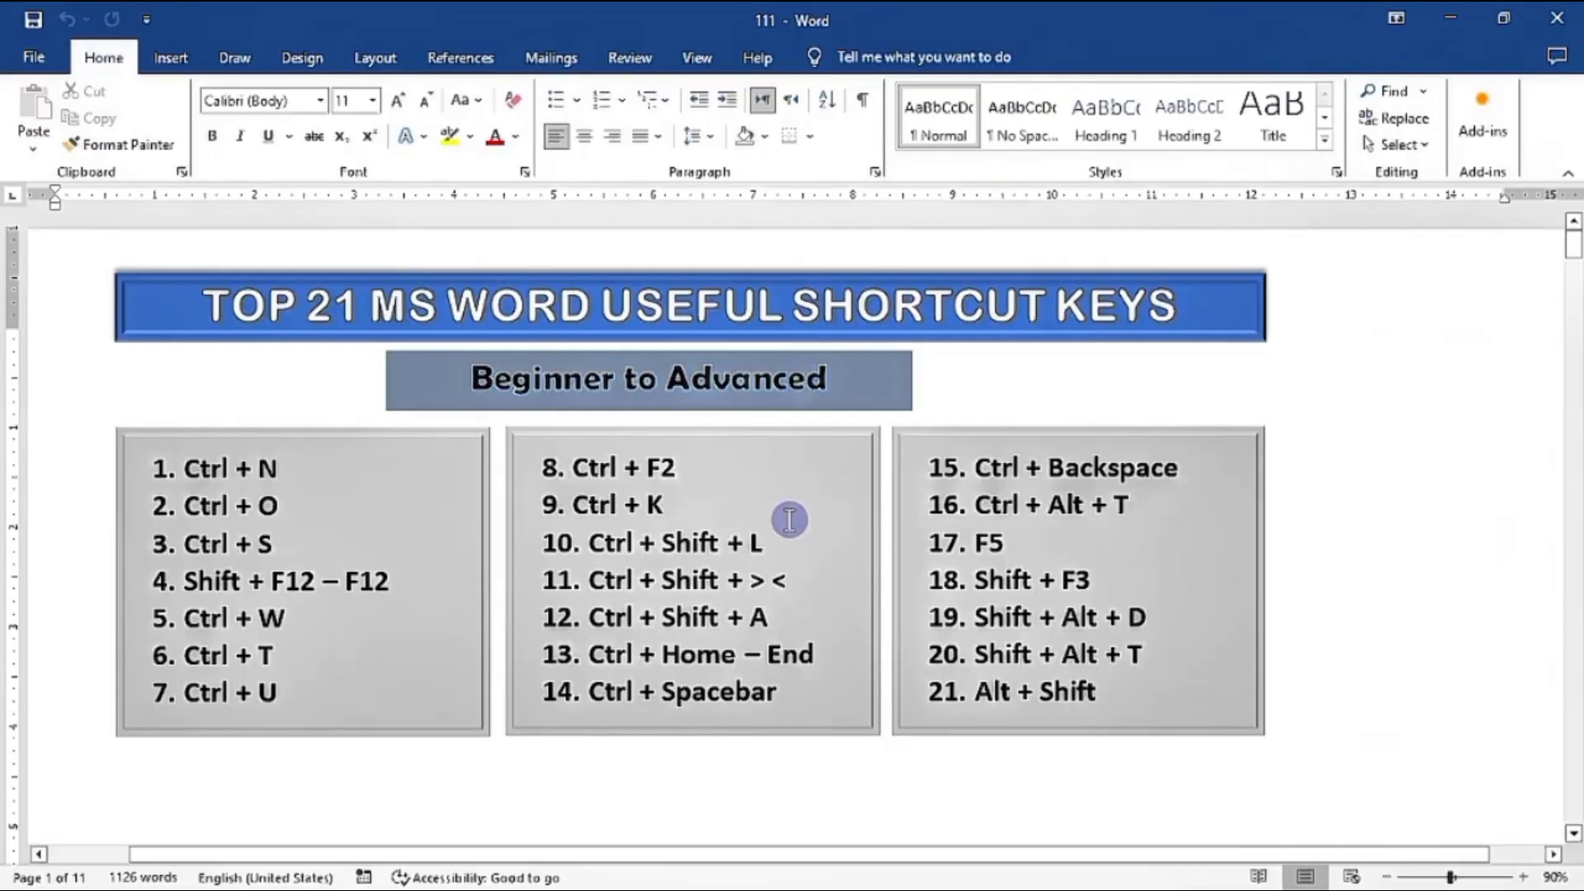
# - Close the linked Word document and remove the hyperlink from the Click Here text in cell G4
pyautogui.click(1557, 17)
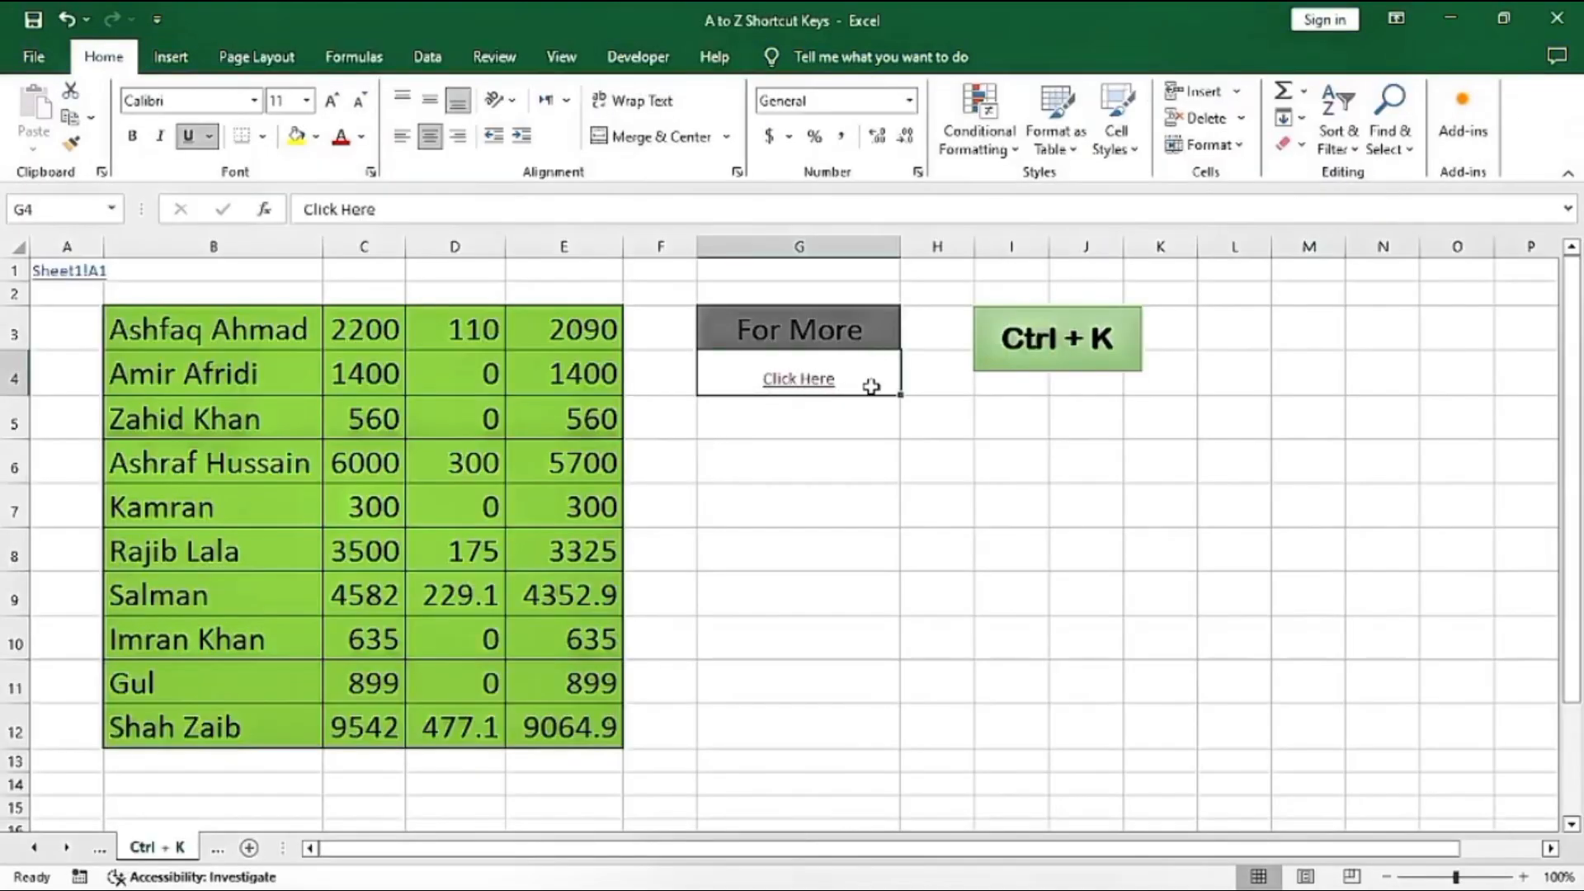
pyautogui.hotkey('ctrl', 'k')
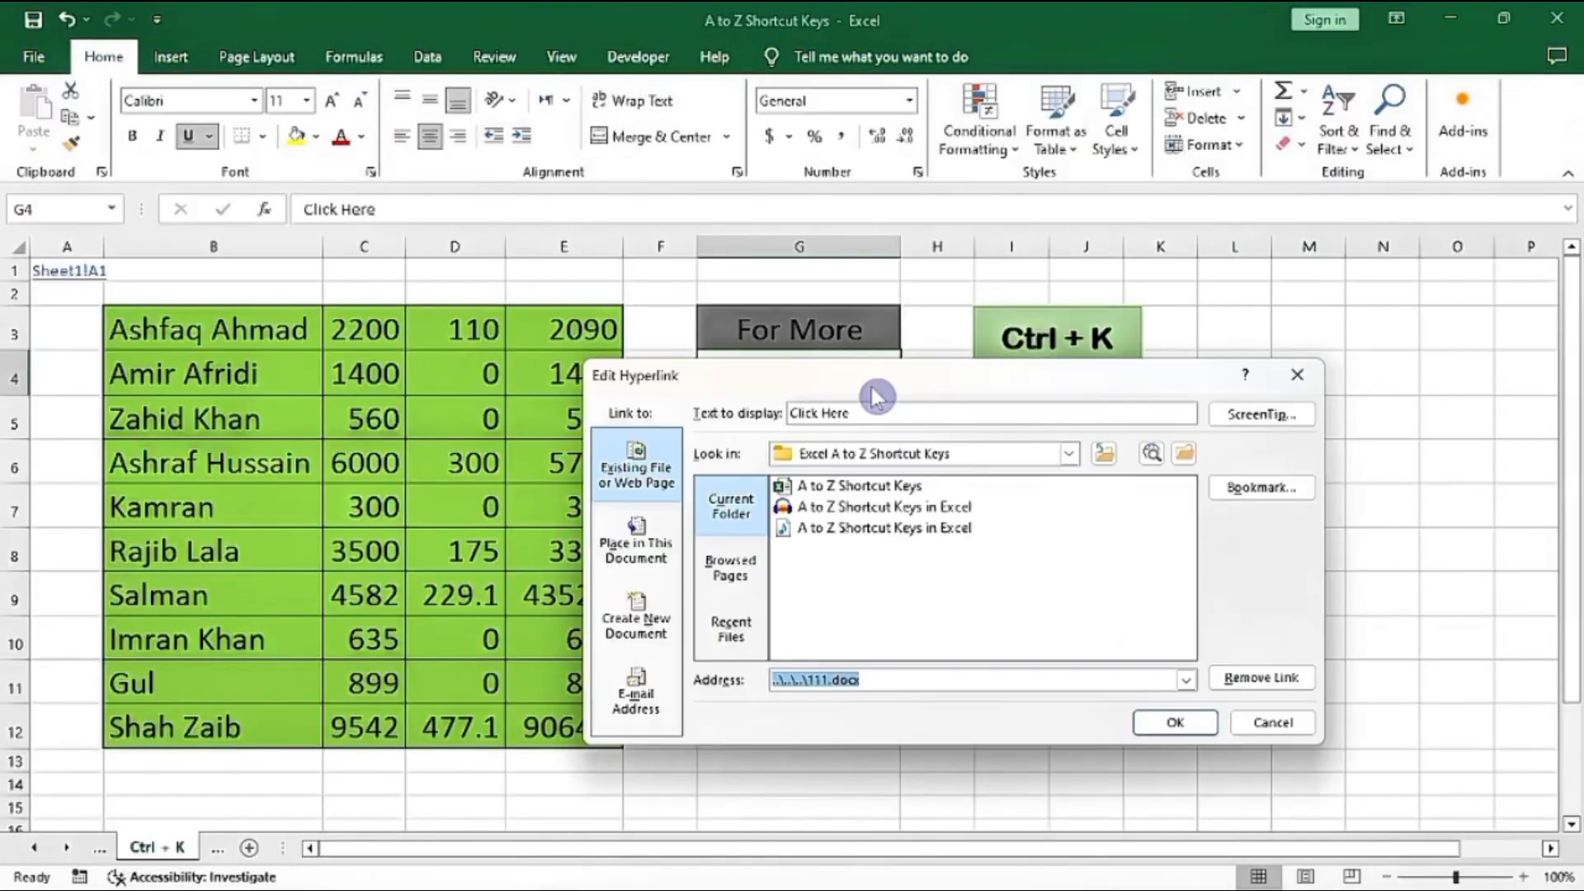
pyautogui.click(1252, 689)
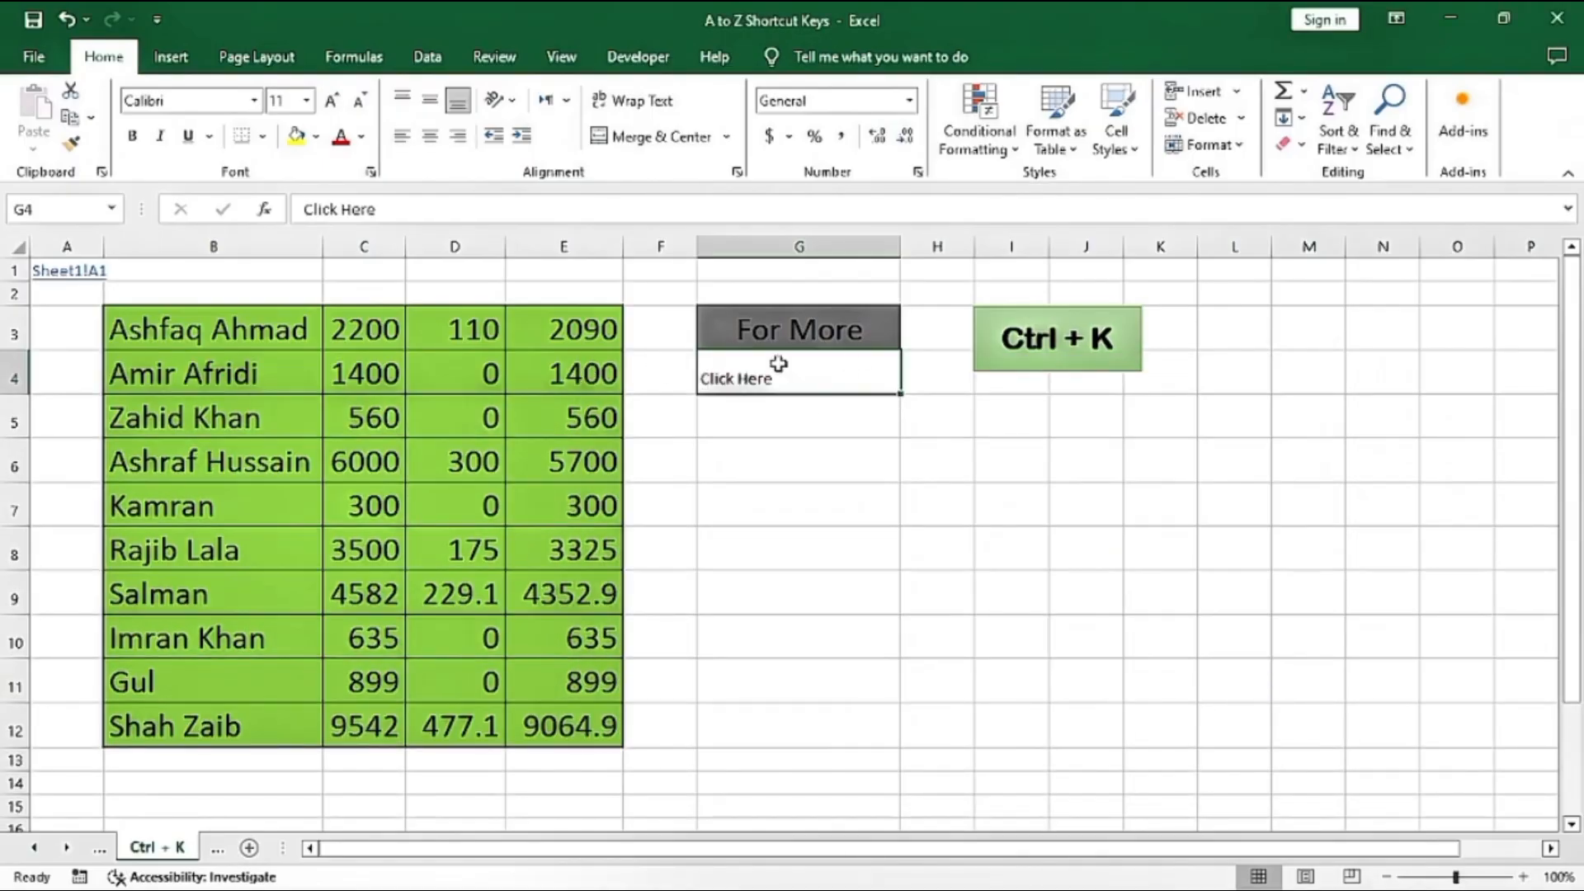
pyautogui.click(886, 450)
pyautogui.click(825, 361)
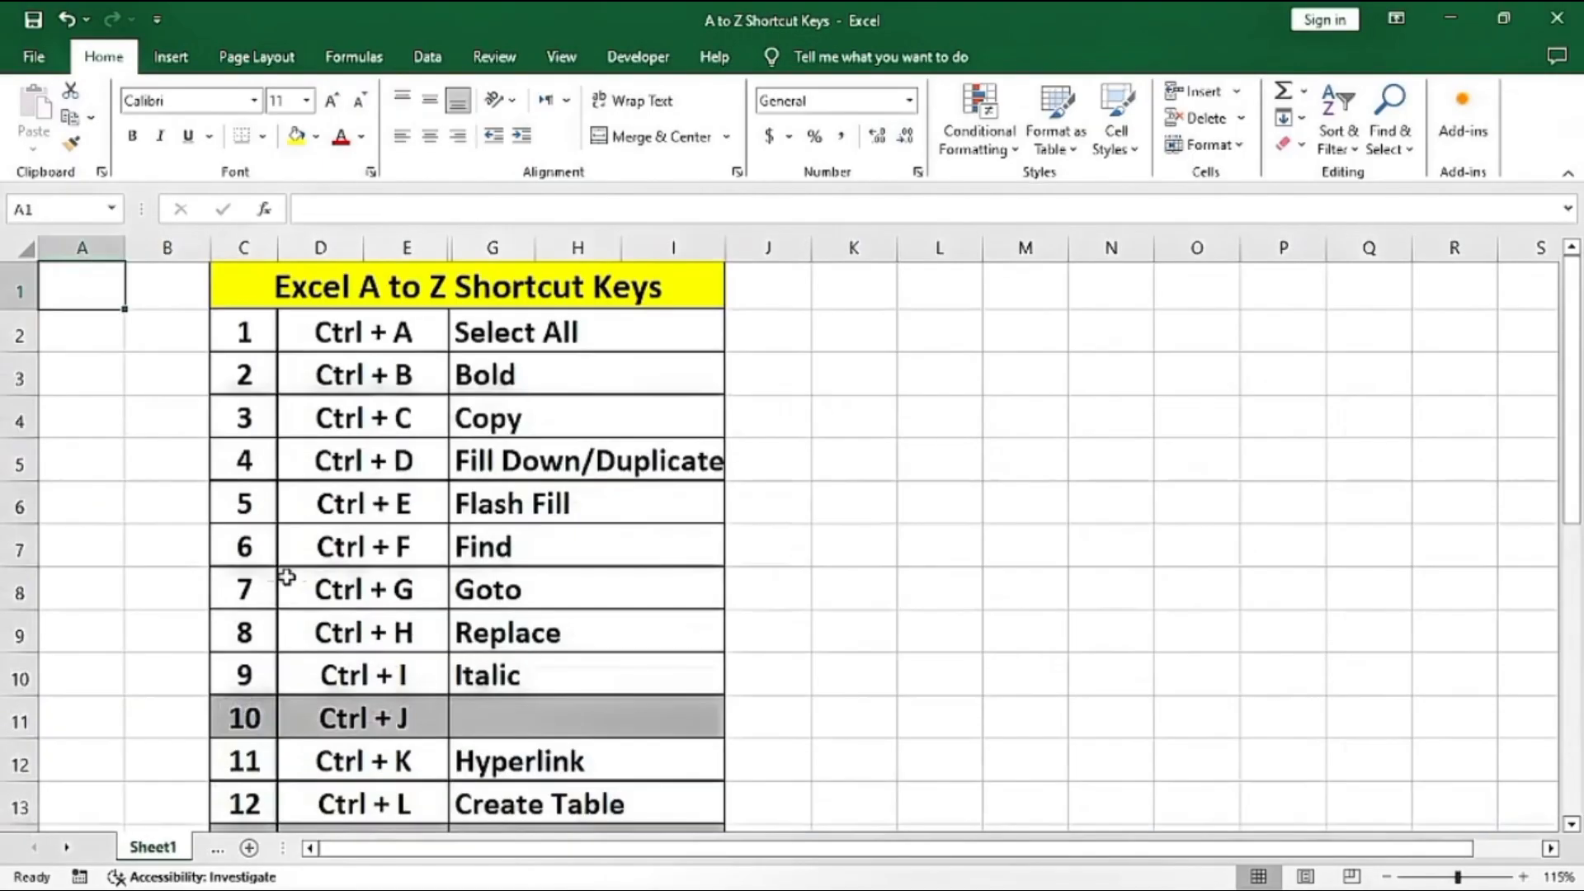
# - Open the Ctrl + L Create Table example sheet from the shortcut index and convert B4:F14 into a table with headers
pyautogui.scroll(-2, 330, 561)
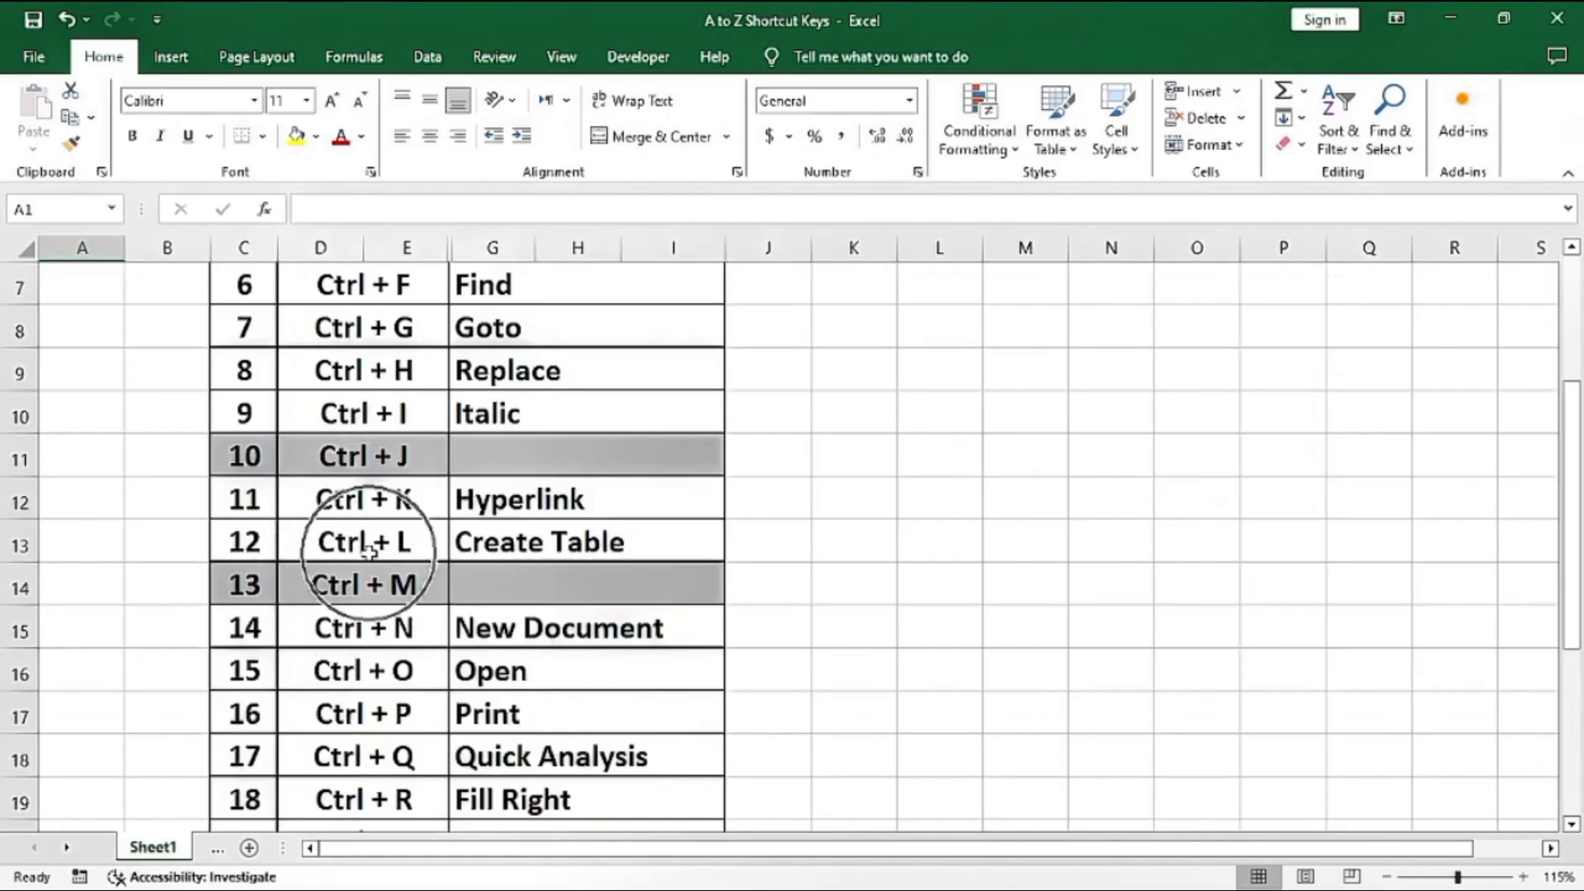
pyautogui.click(577, 547)
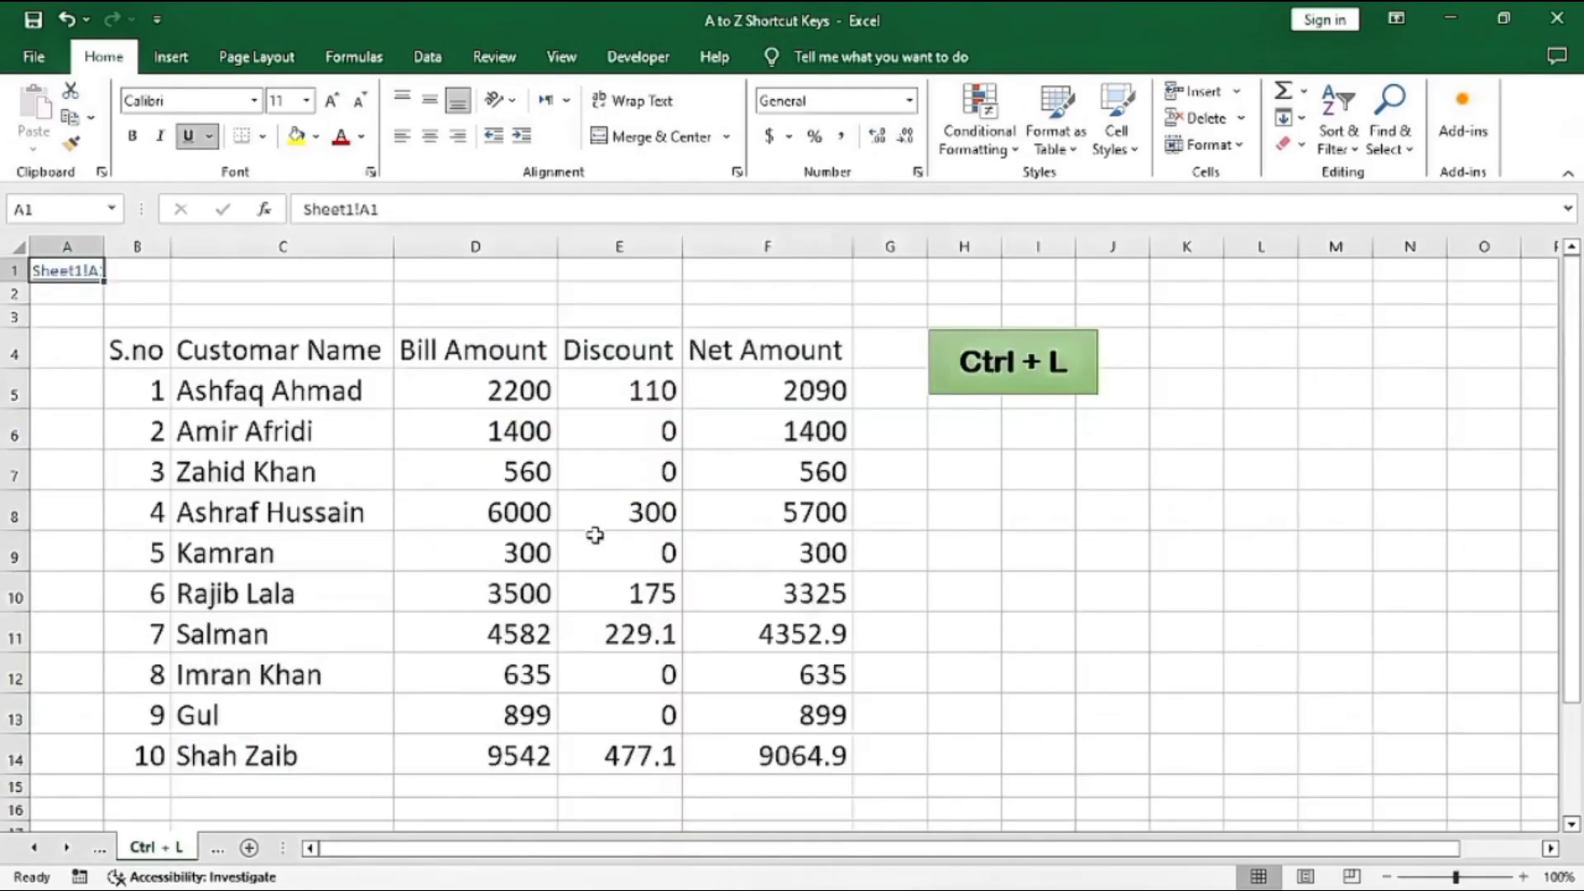
pyautogui.click(487, 525)
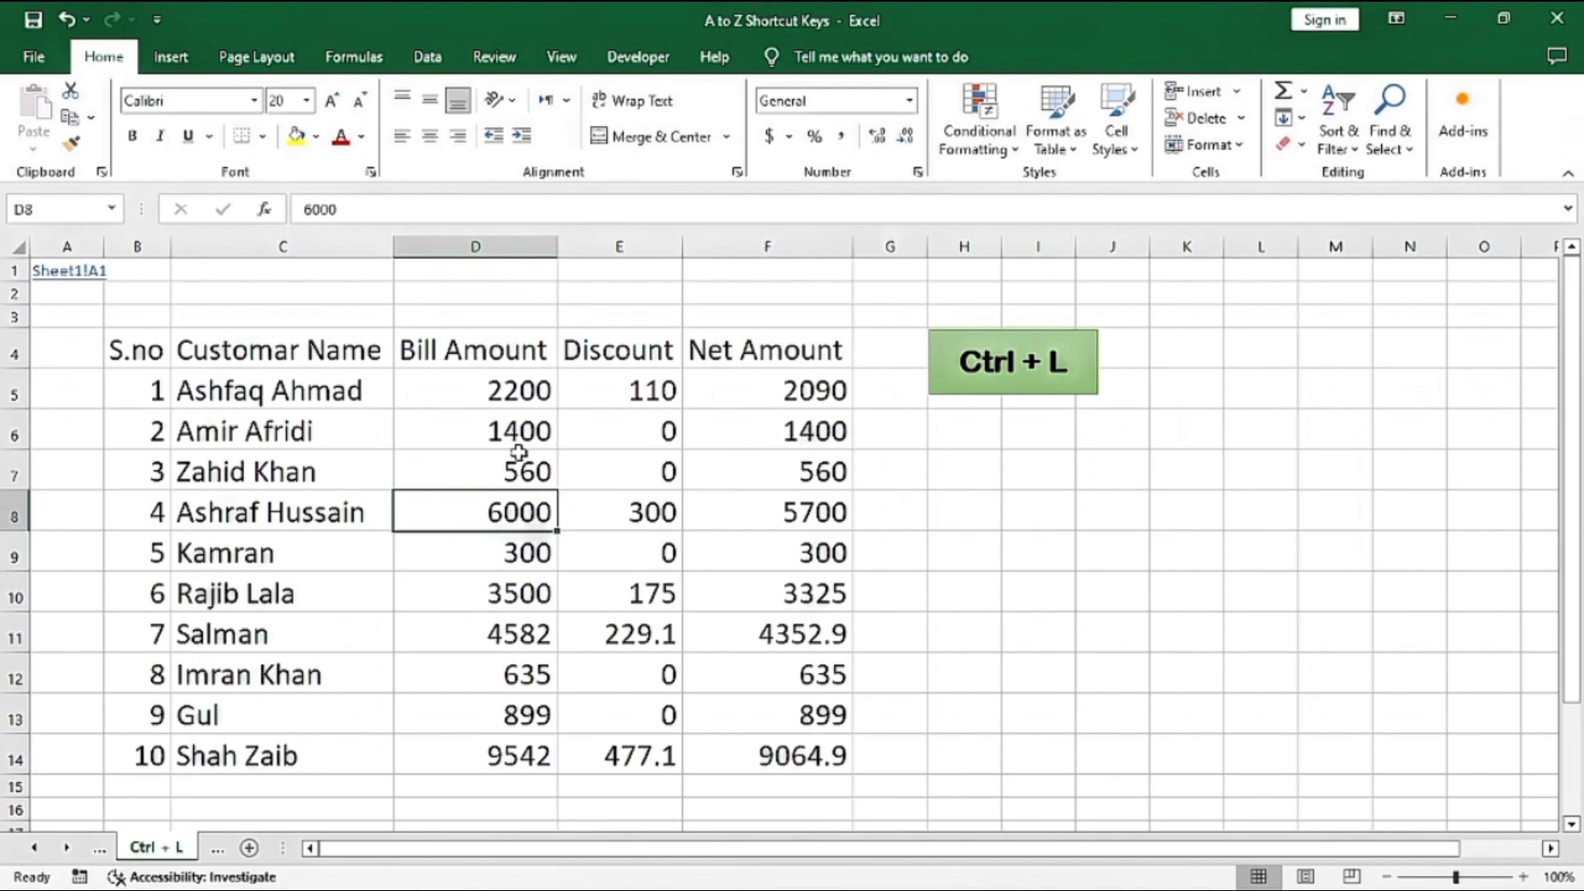
pyautogui.hotkey('ctrl', 'l')
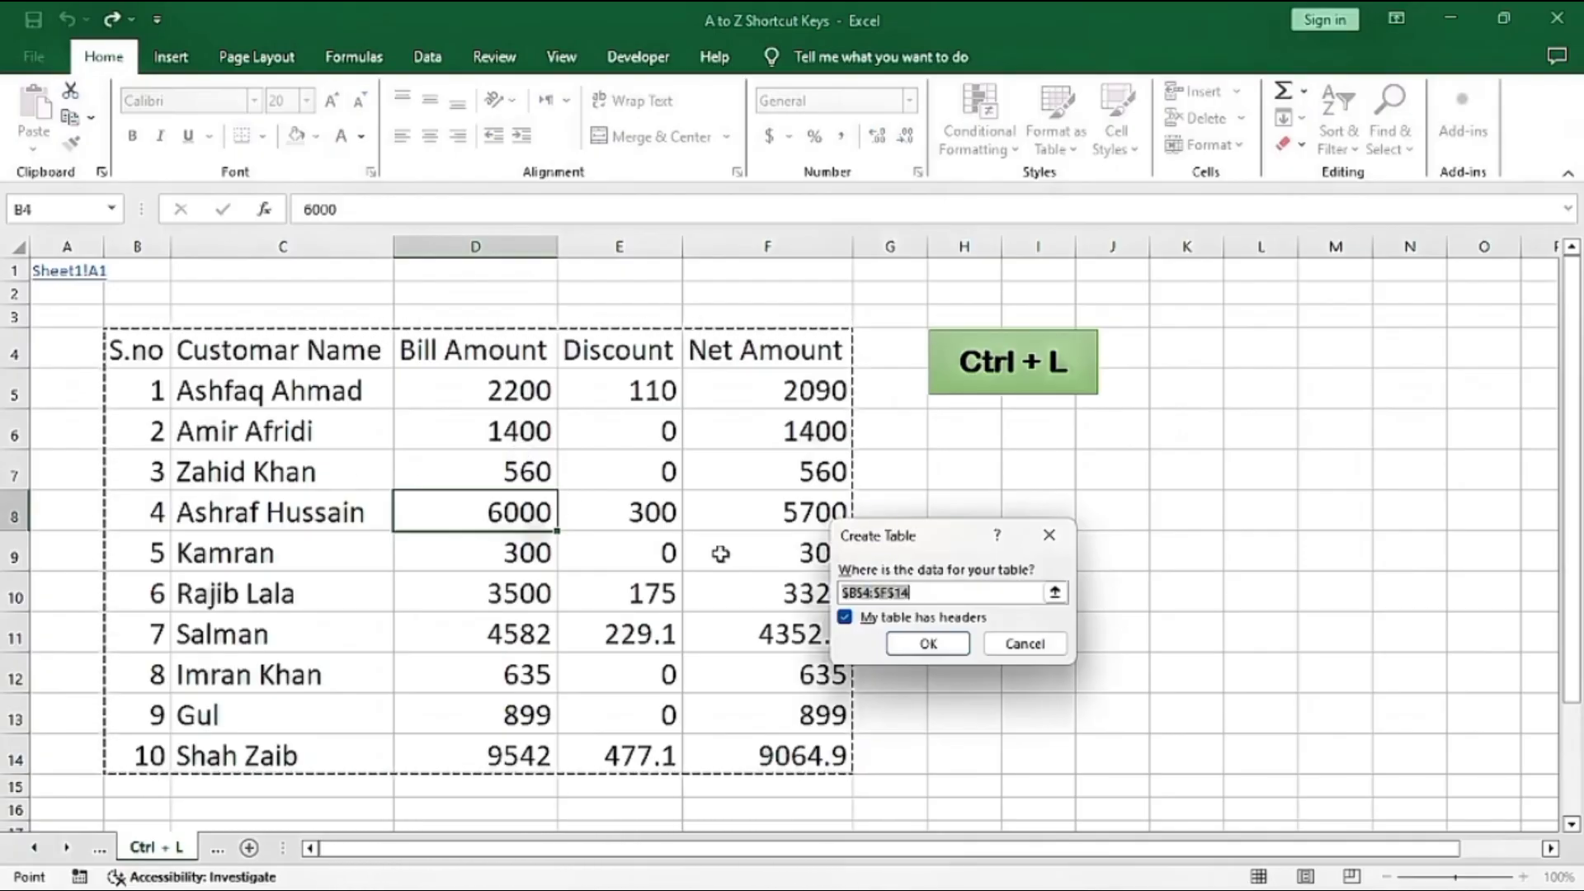
pyautogui.click(918, 647)
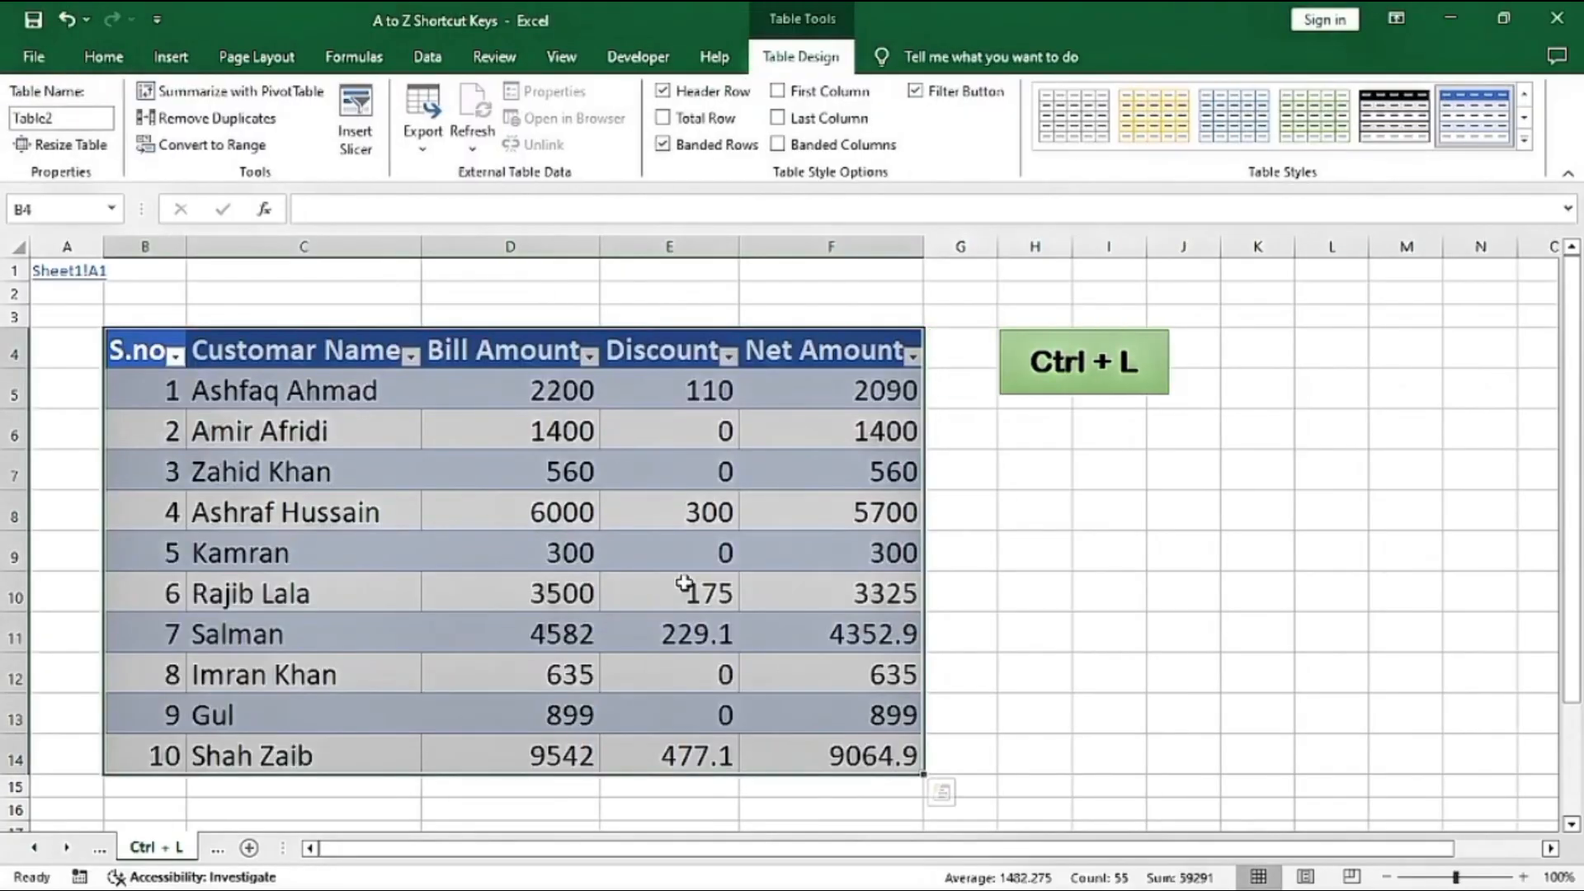
pyautogui.click(725, 516)
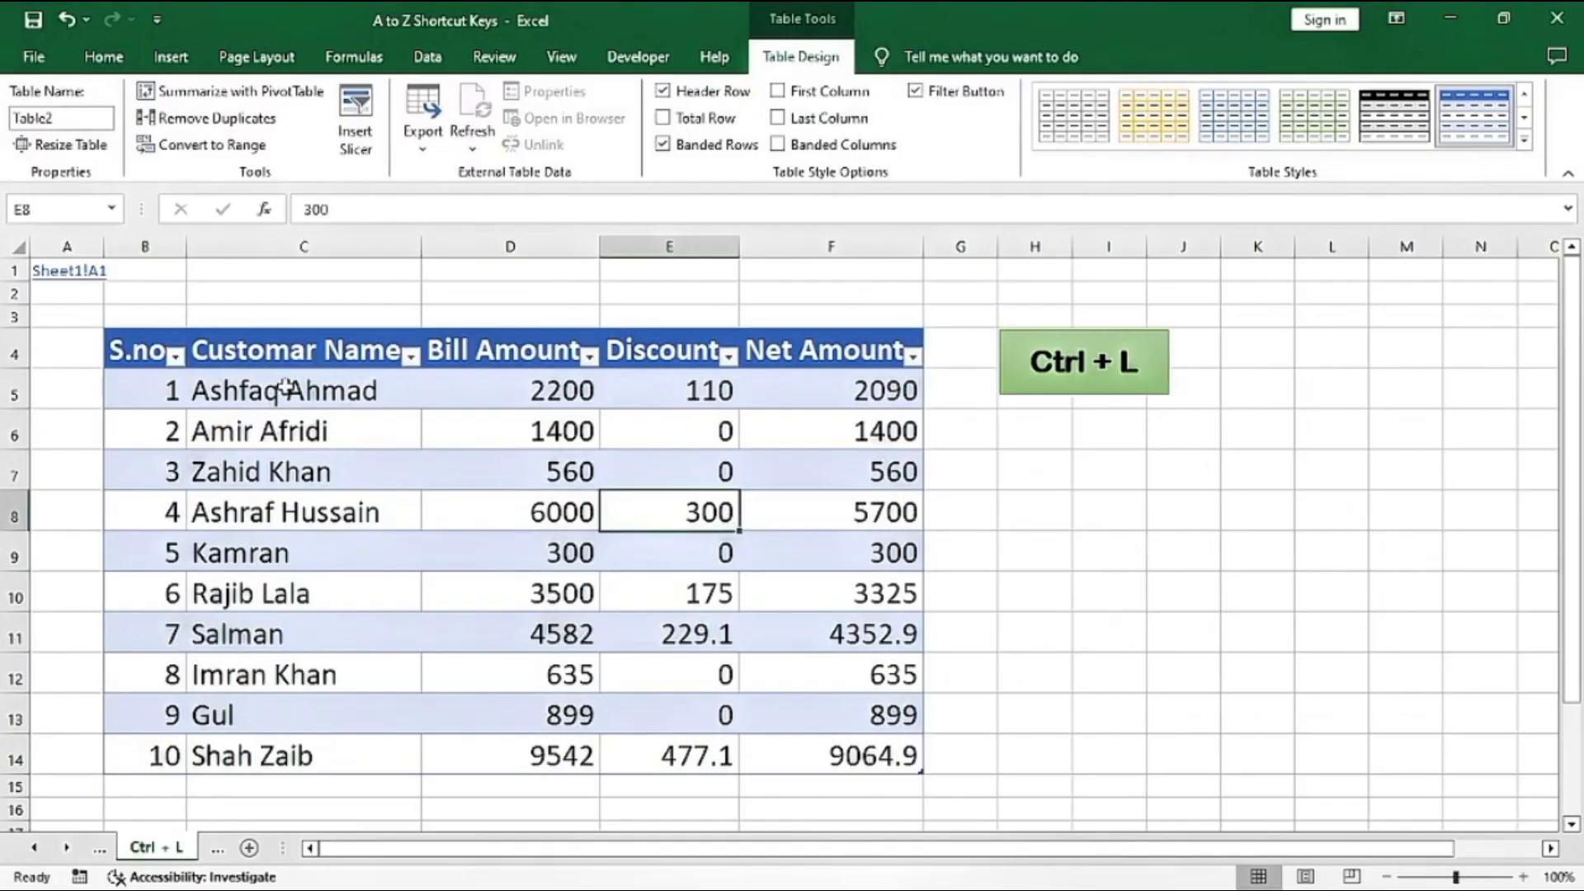
# - Return to the shortcut index, and create a new blank workbook and close it again
pyautogui.click(71, 274)
pyautogui.scroll(-3, 396, 462)
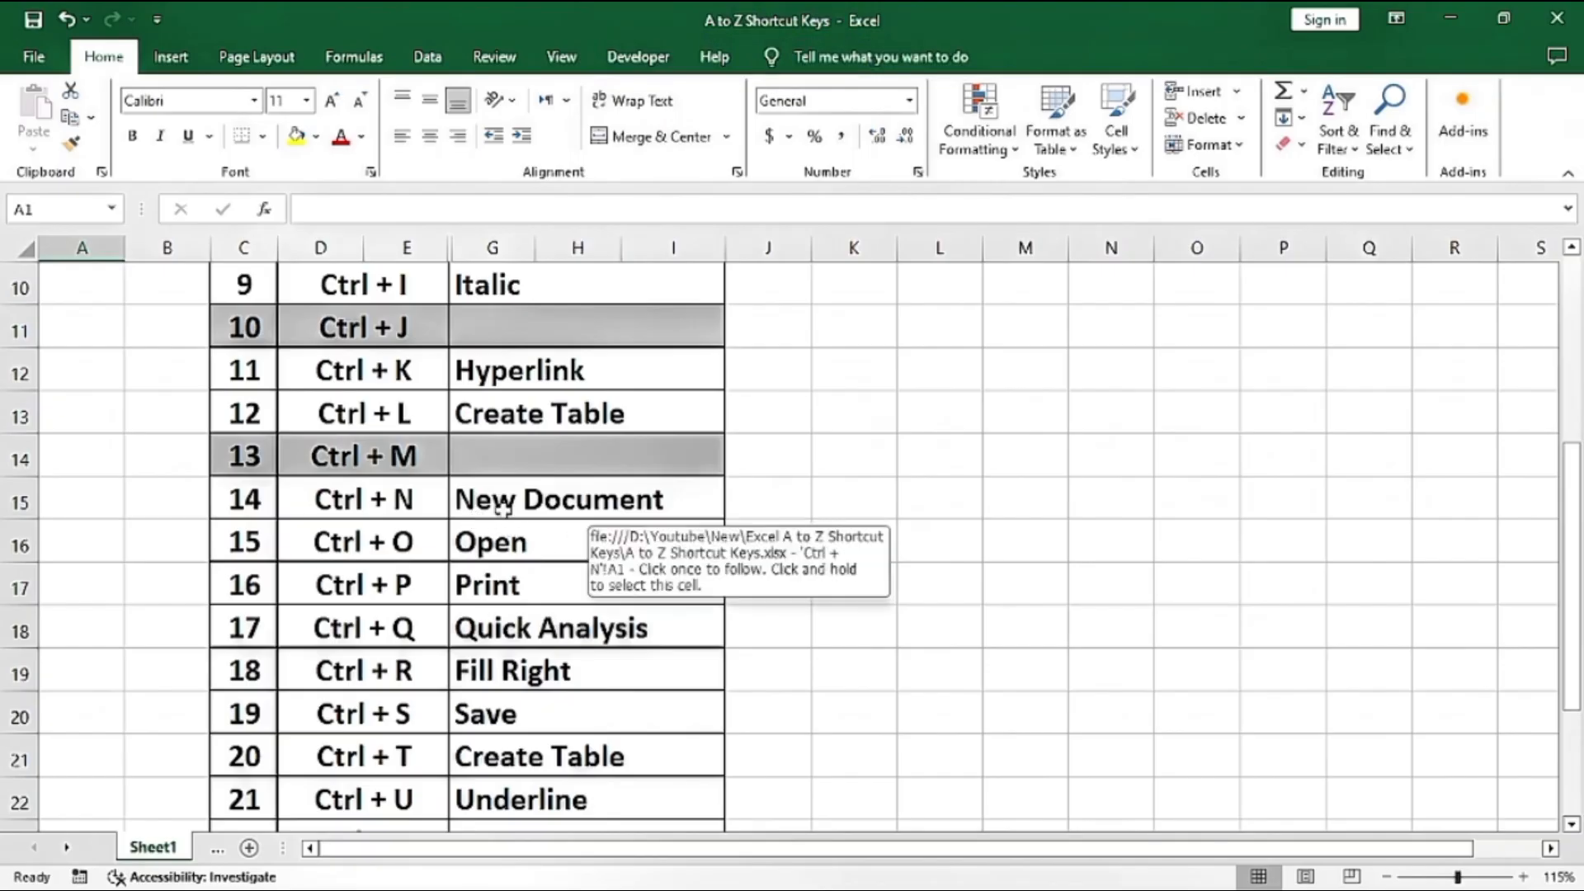
pyautogui.hotkey('ctrl', 'n')
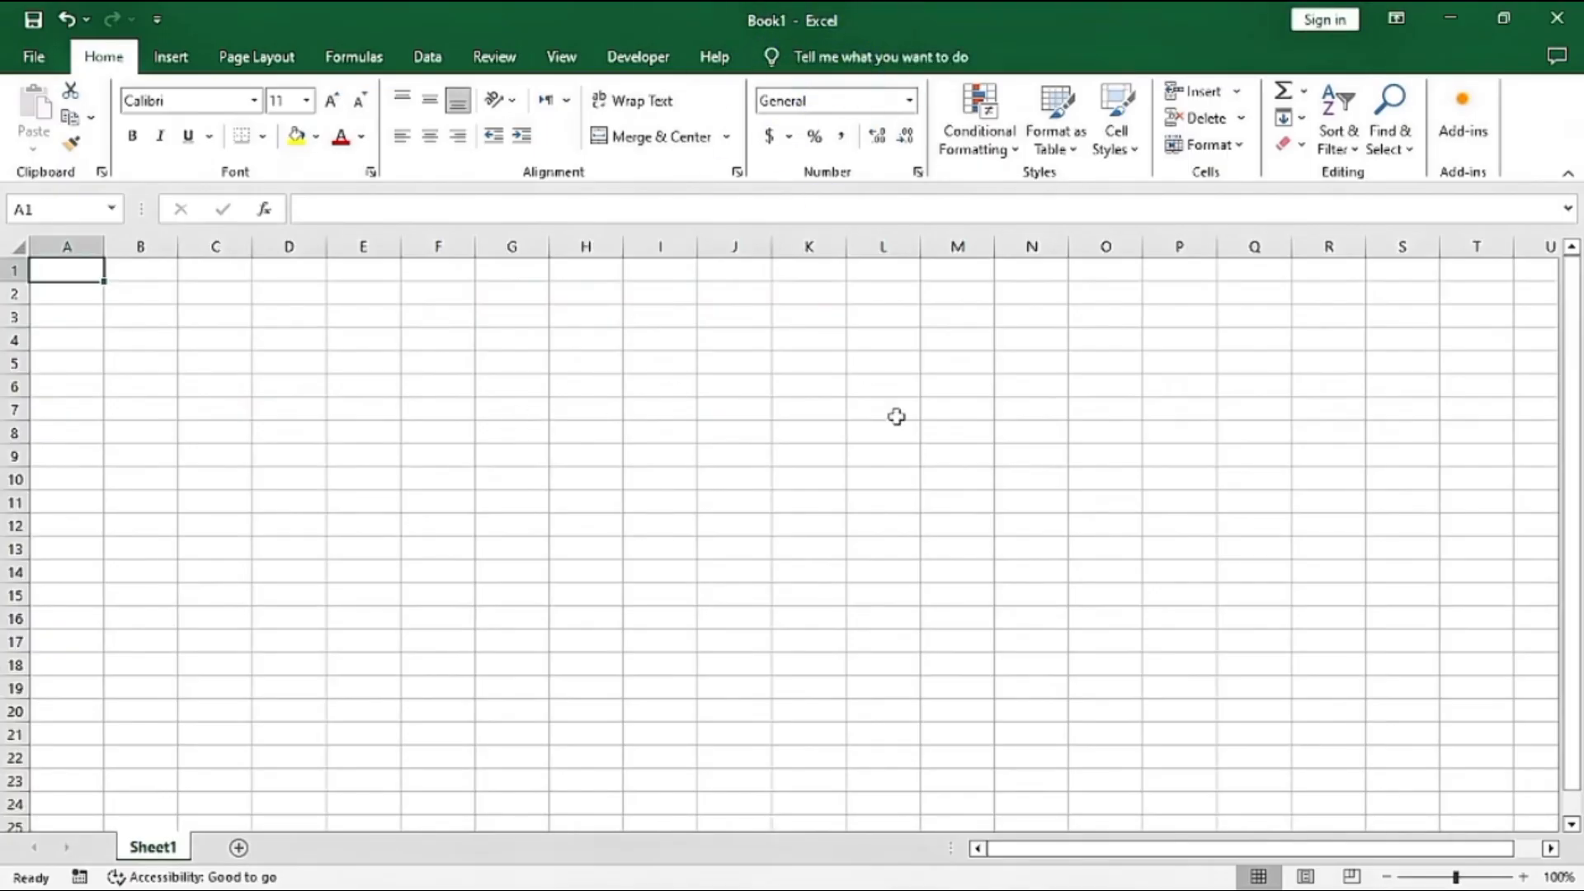
pyautogui.click(1556, 18)
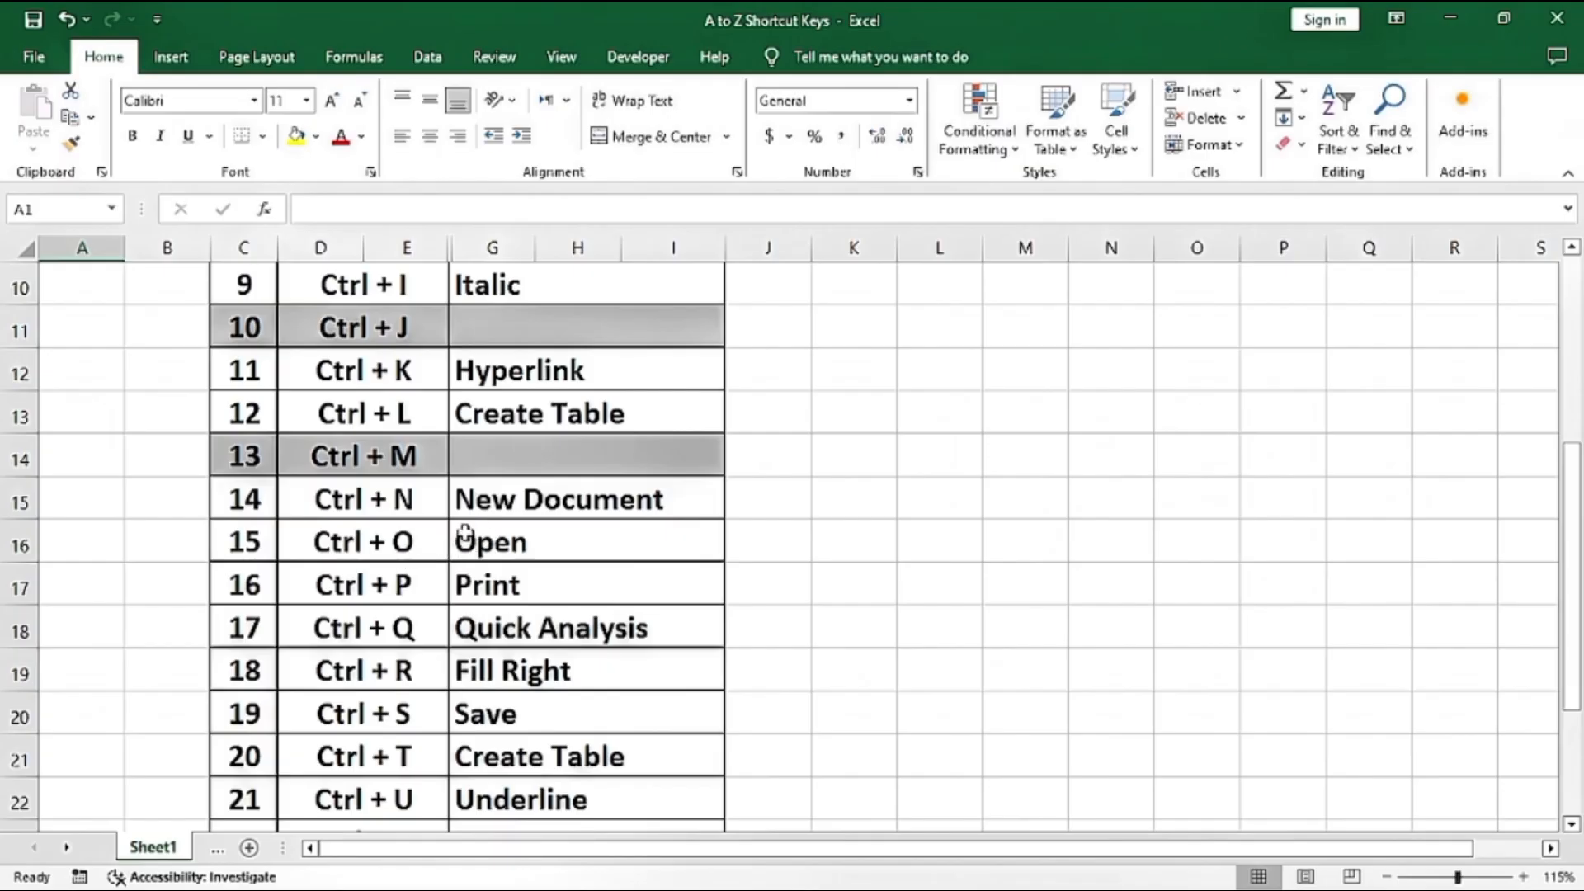
# - Open the recent workbook 20 formulas in Excel 1, look through its sheet and close it
pyautogui.hotkey('ctrl', 'o')
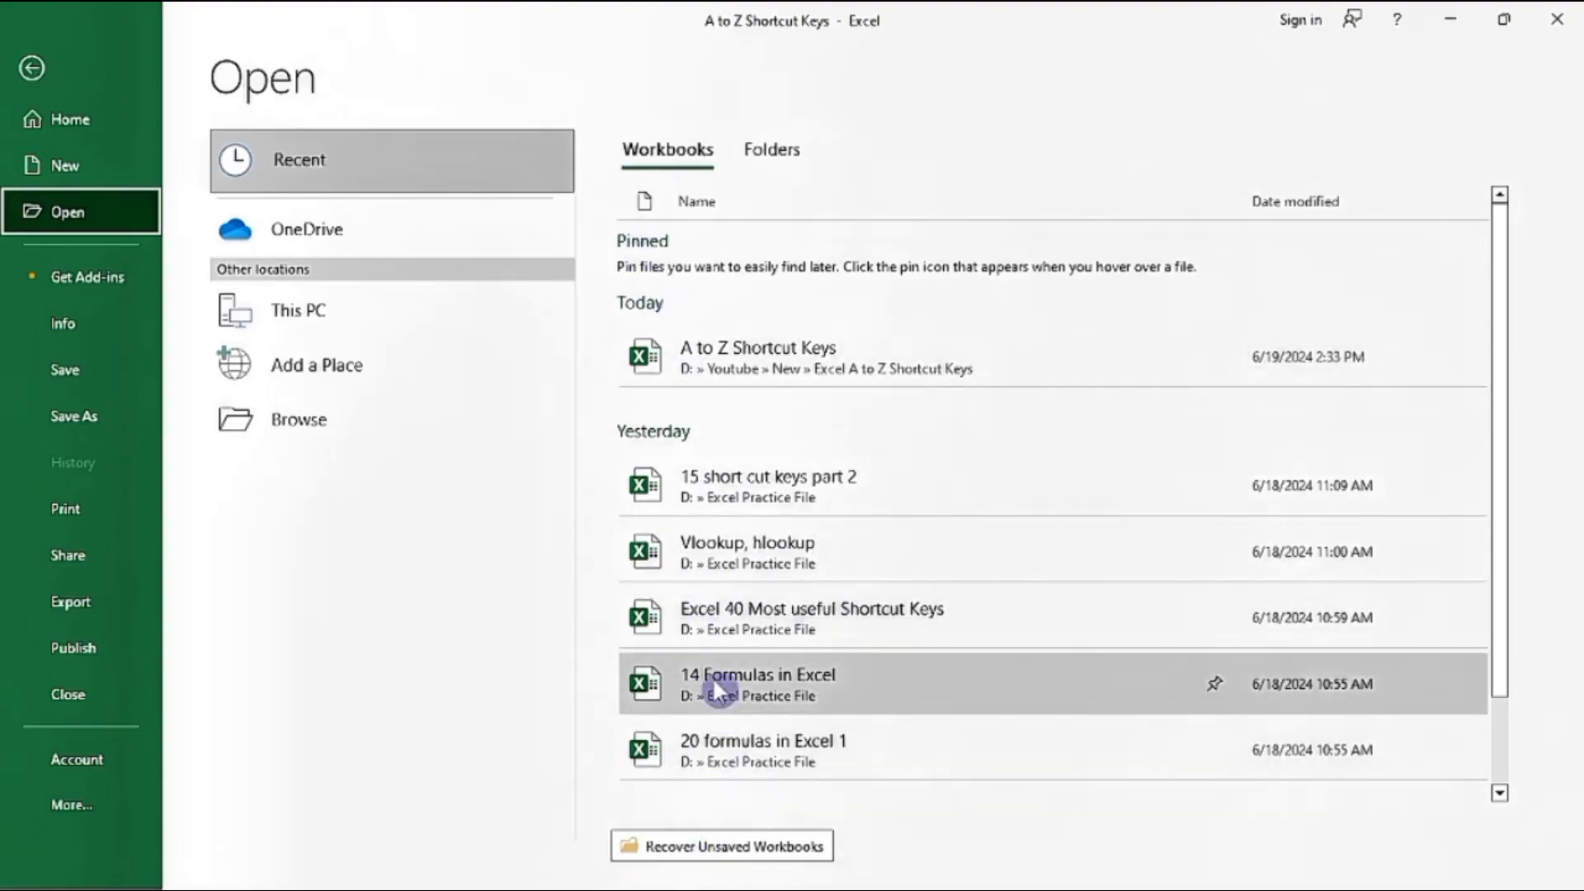
pyautogui.click(718, 738)
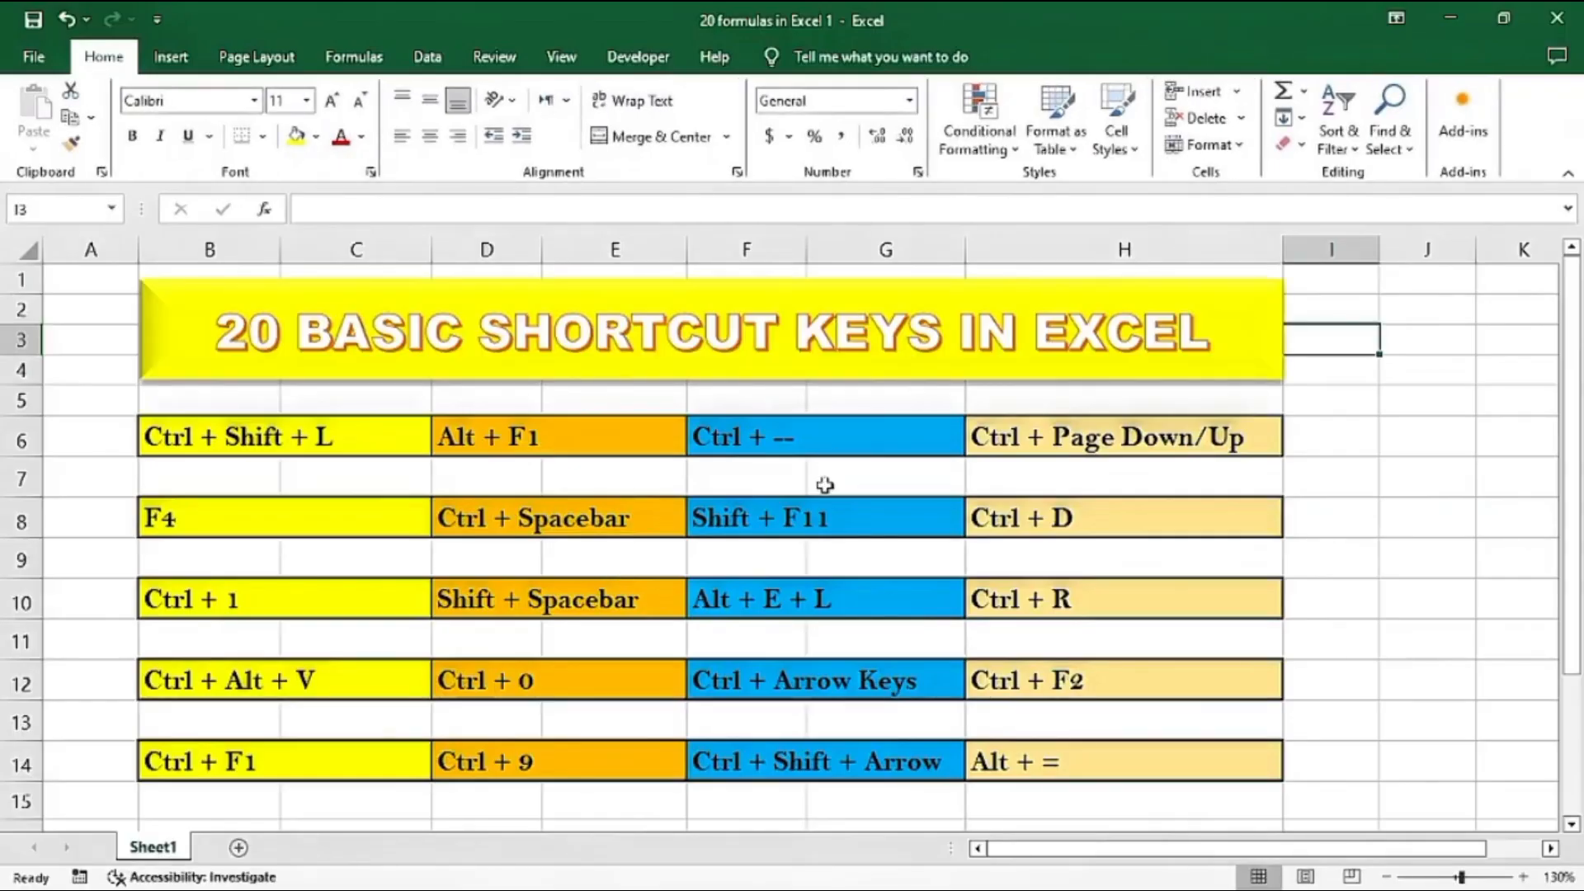
pyautogui.scroll(-3, 812, 588)
pyautogui.scroll(3, 811, 588)
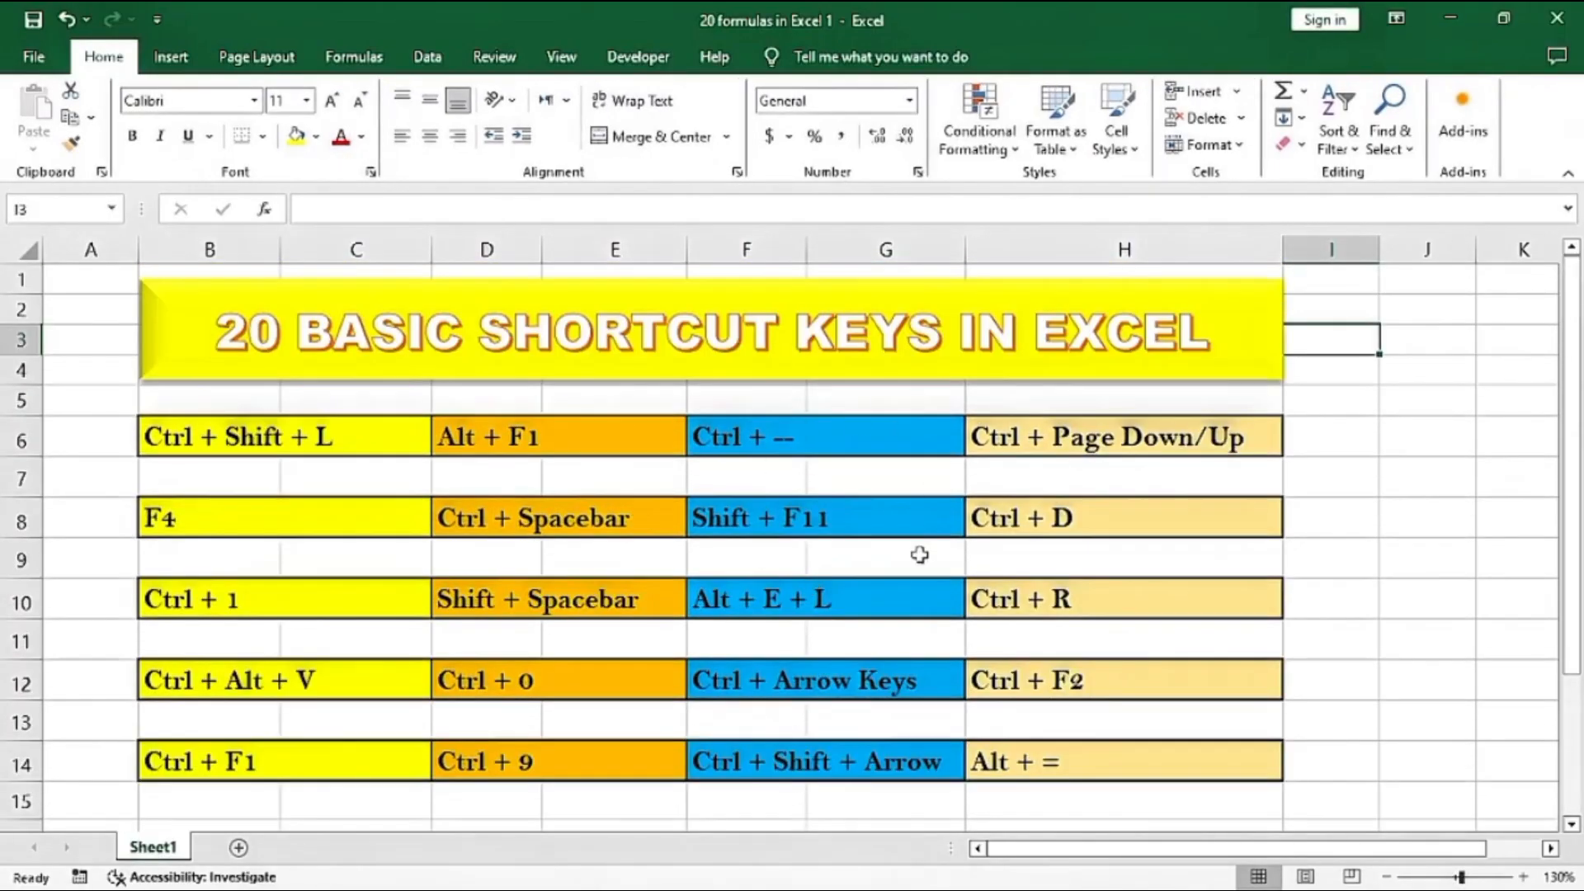
pyautogui.click(1556, 19)
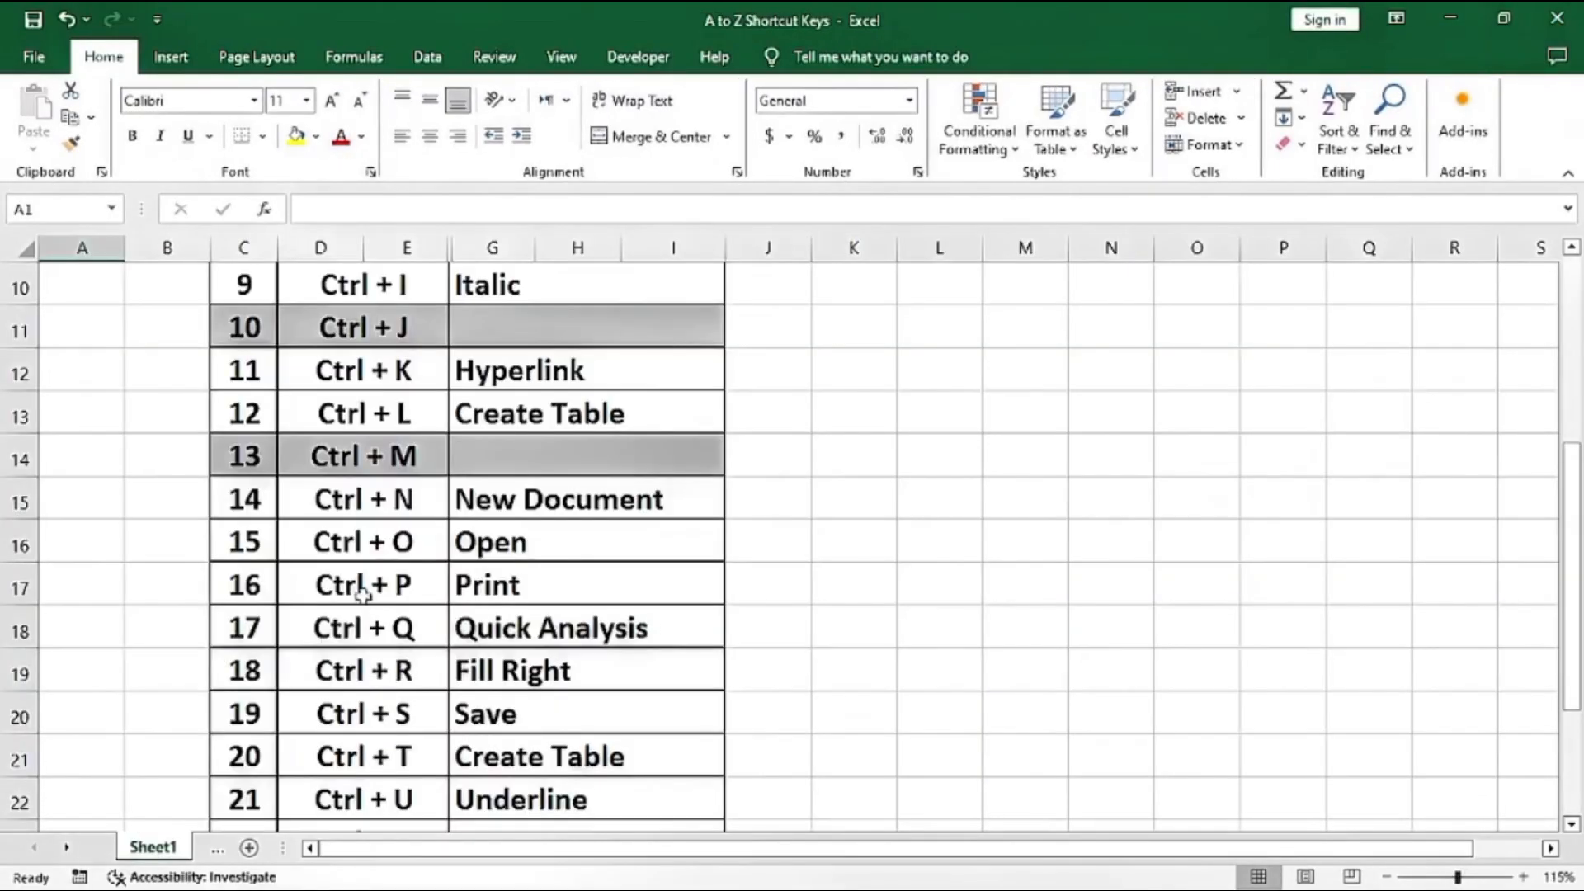
# - Open the Print example sheet from the shortcut index and look through its sales table
pyautogui.click(483, 585)
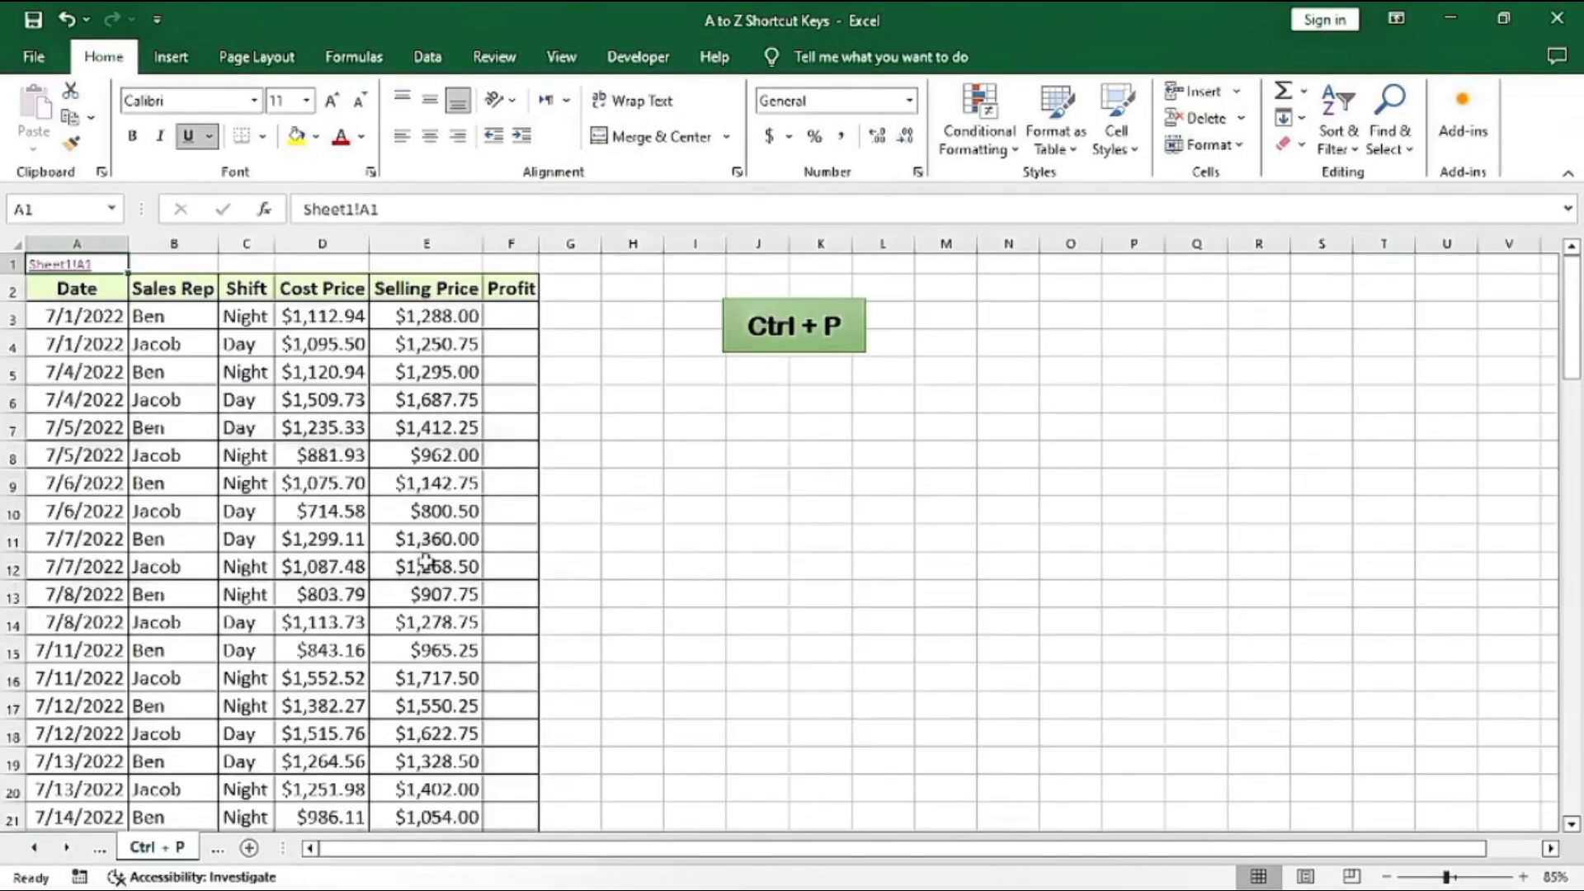
pyautogui.click(283, 475)
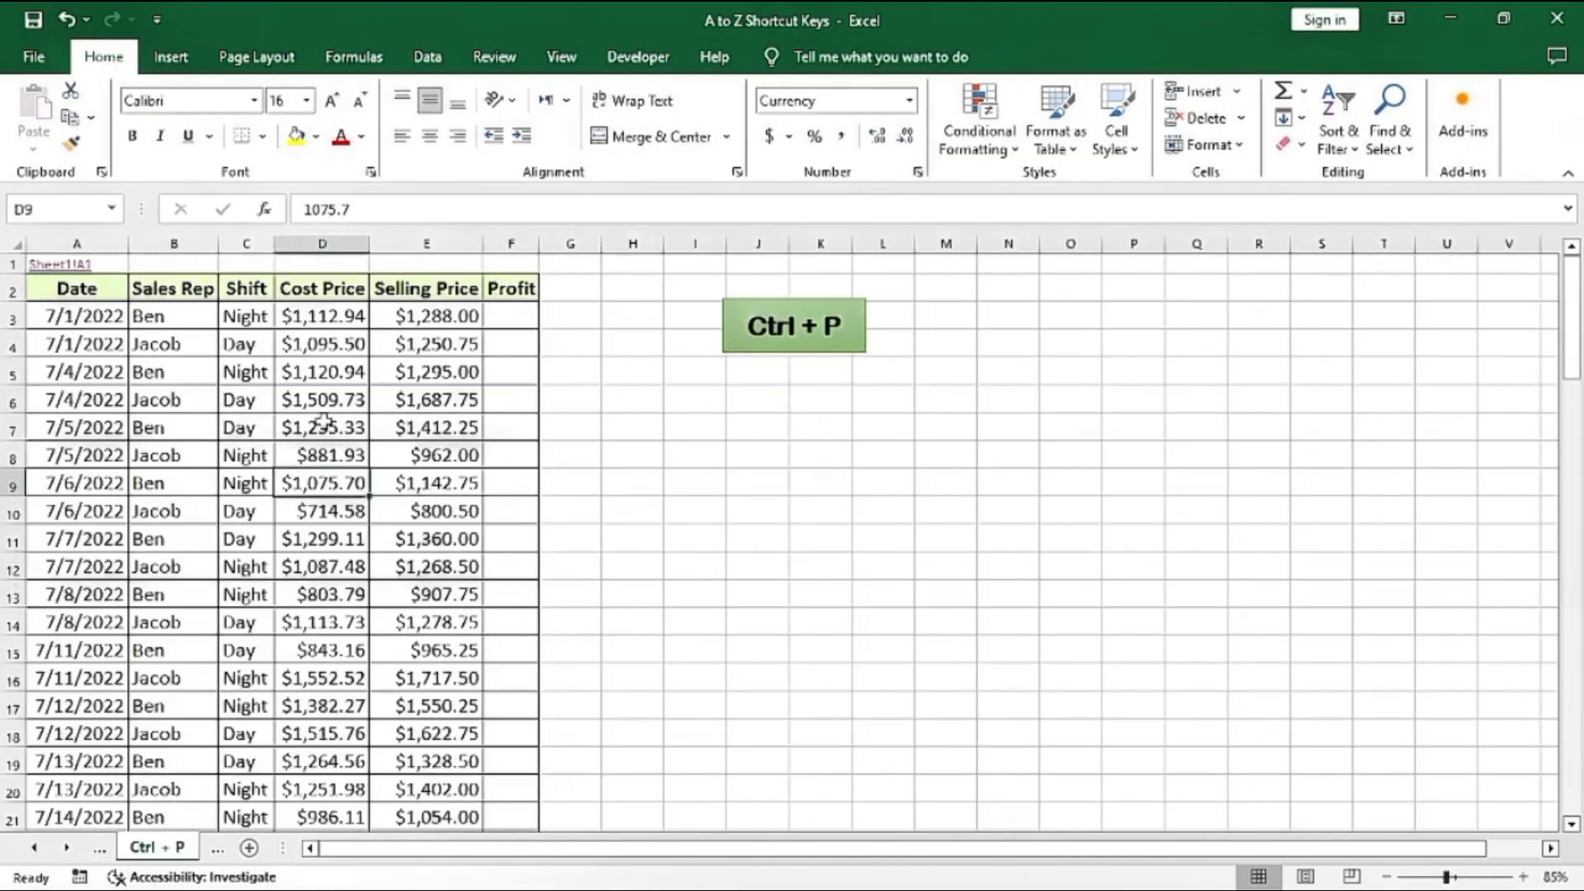
pyautogui.scroll(-7, 324, 422)
pyautogui.scroll(6, 363, 363)
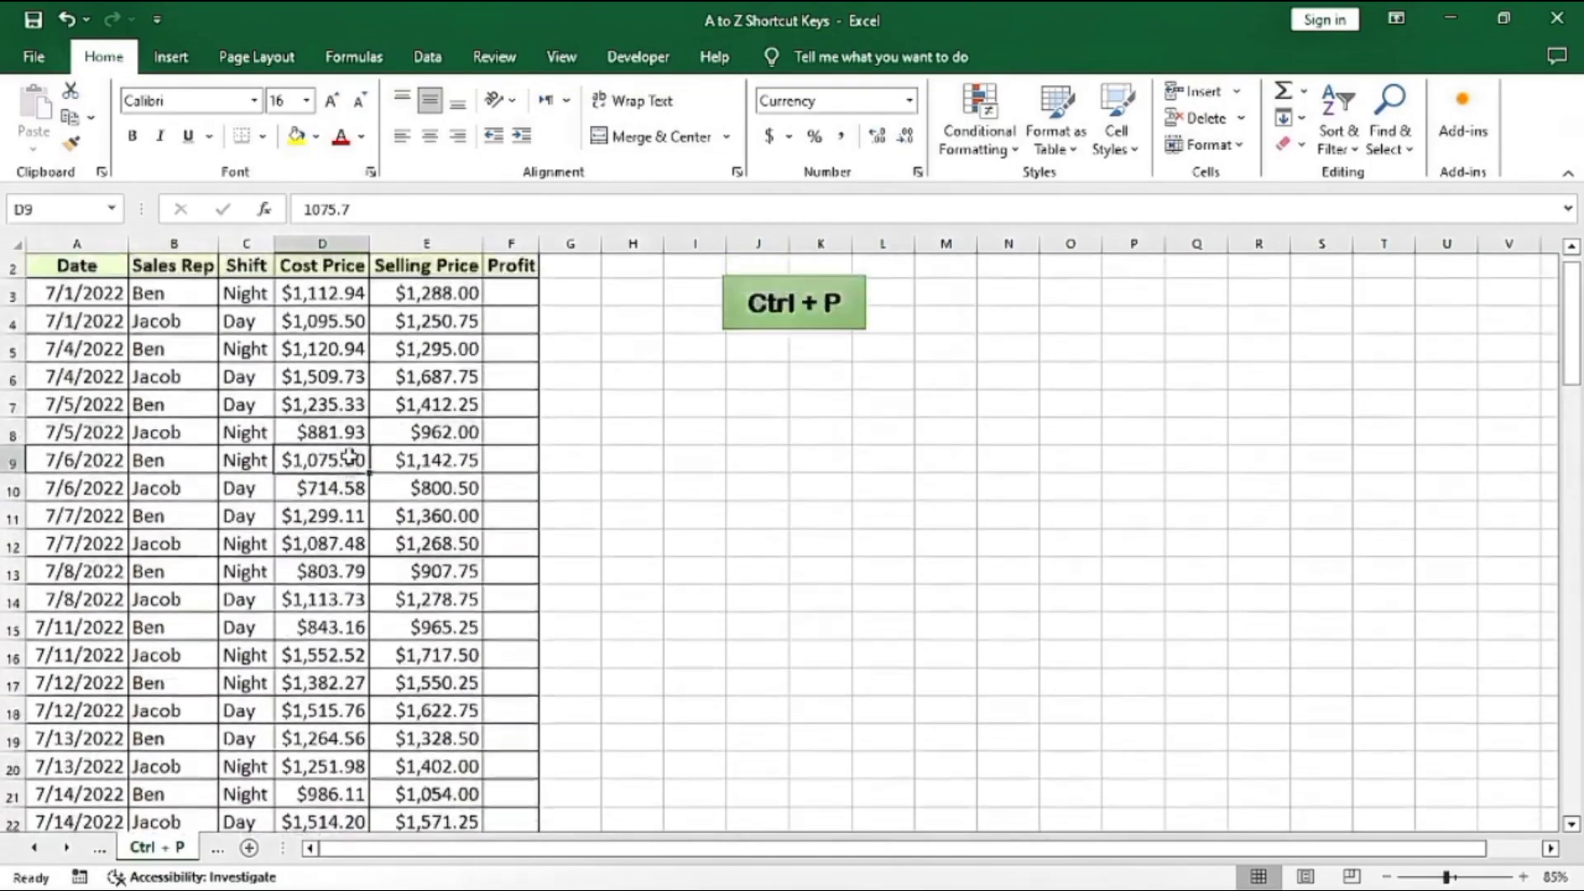
pyautogui.scroll(1, 351, 456)
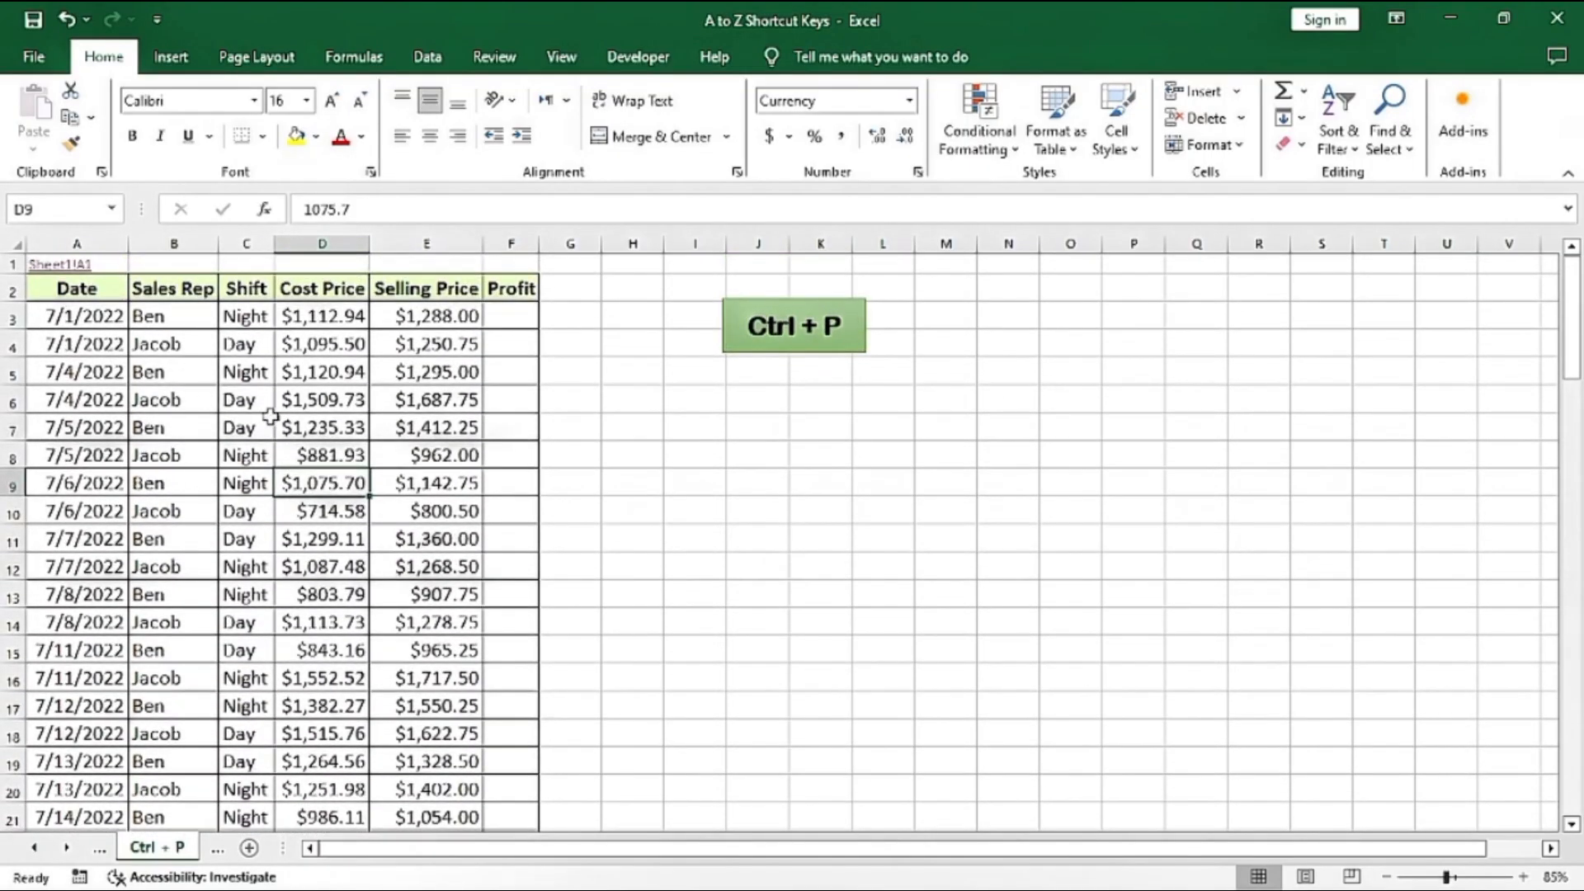
# - Bring up the print options for the sales sheet and review the available printers and the number of copies
pyautogui.hotkey('ctrl', 'p')
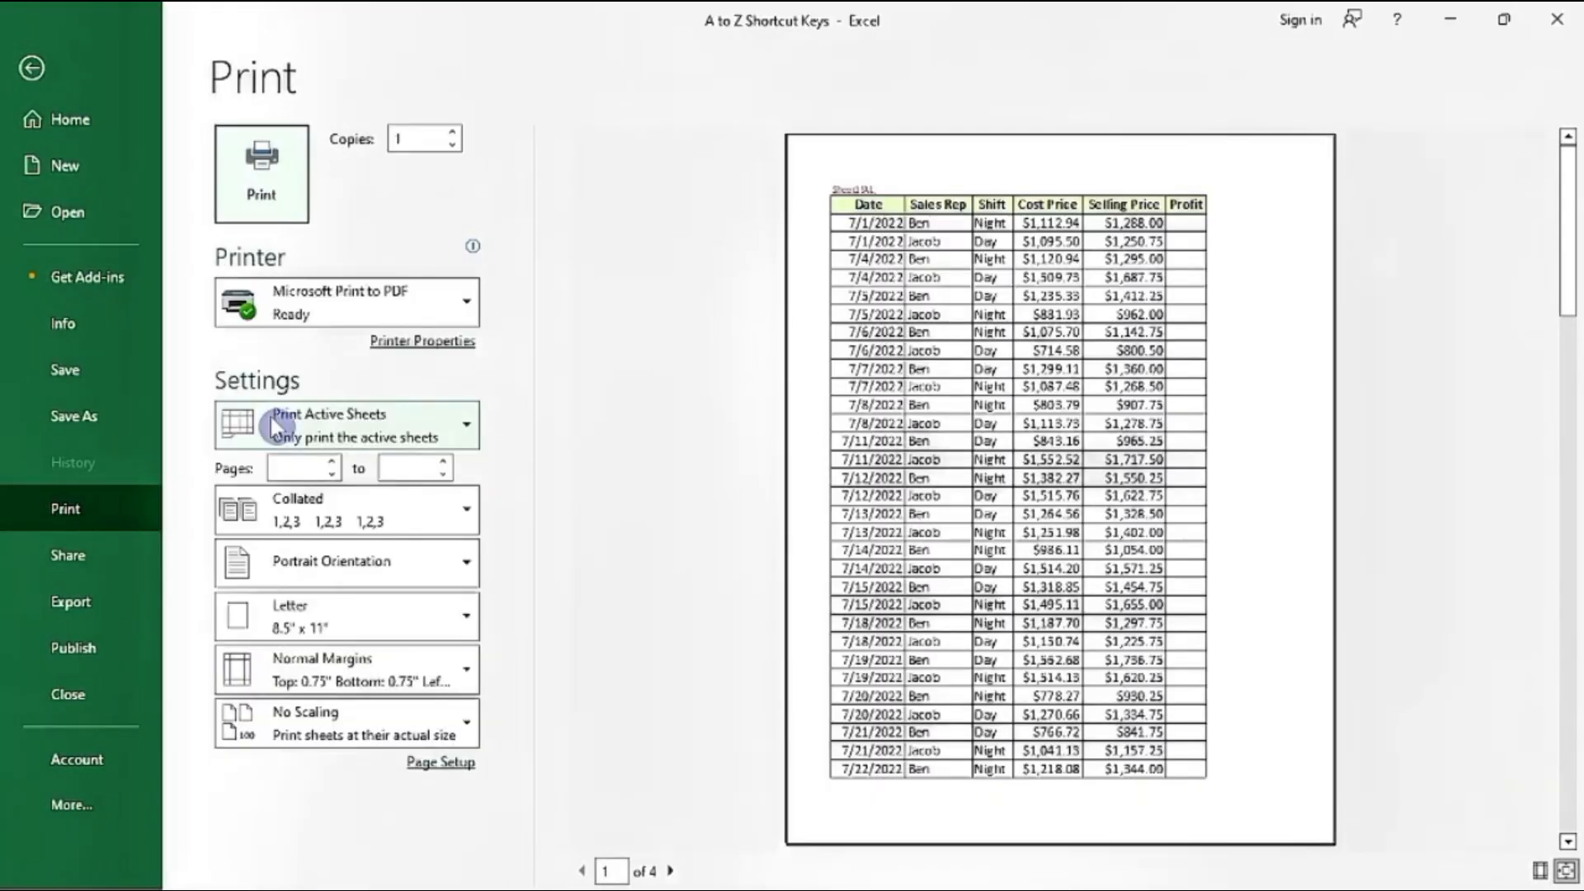
pyautogui.click(458, 314)
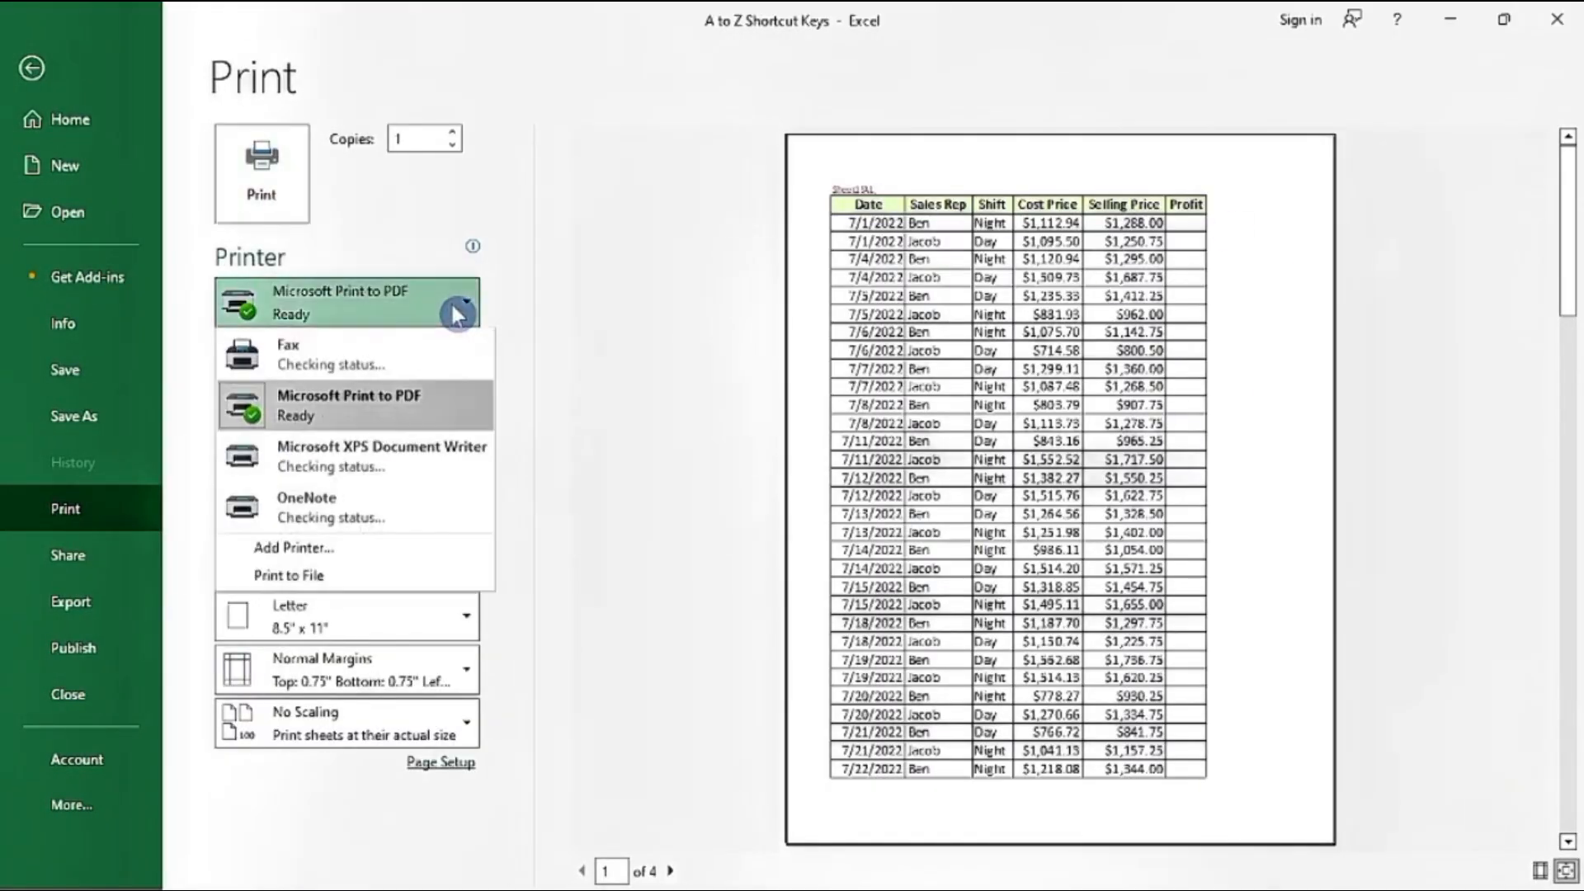
pyautogui.click(420, 141)
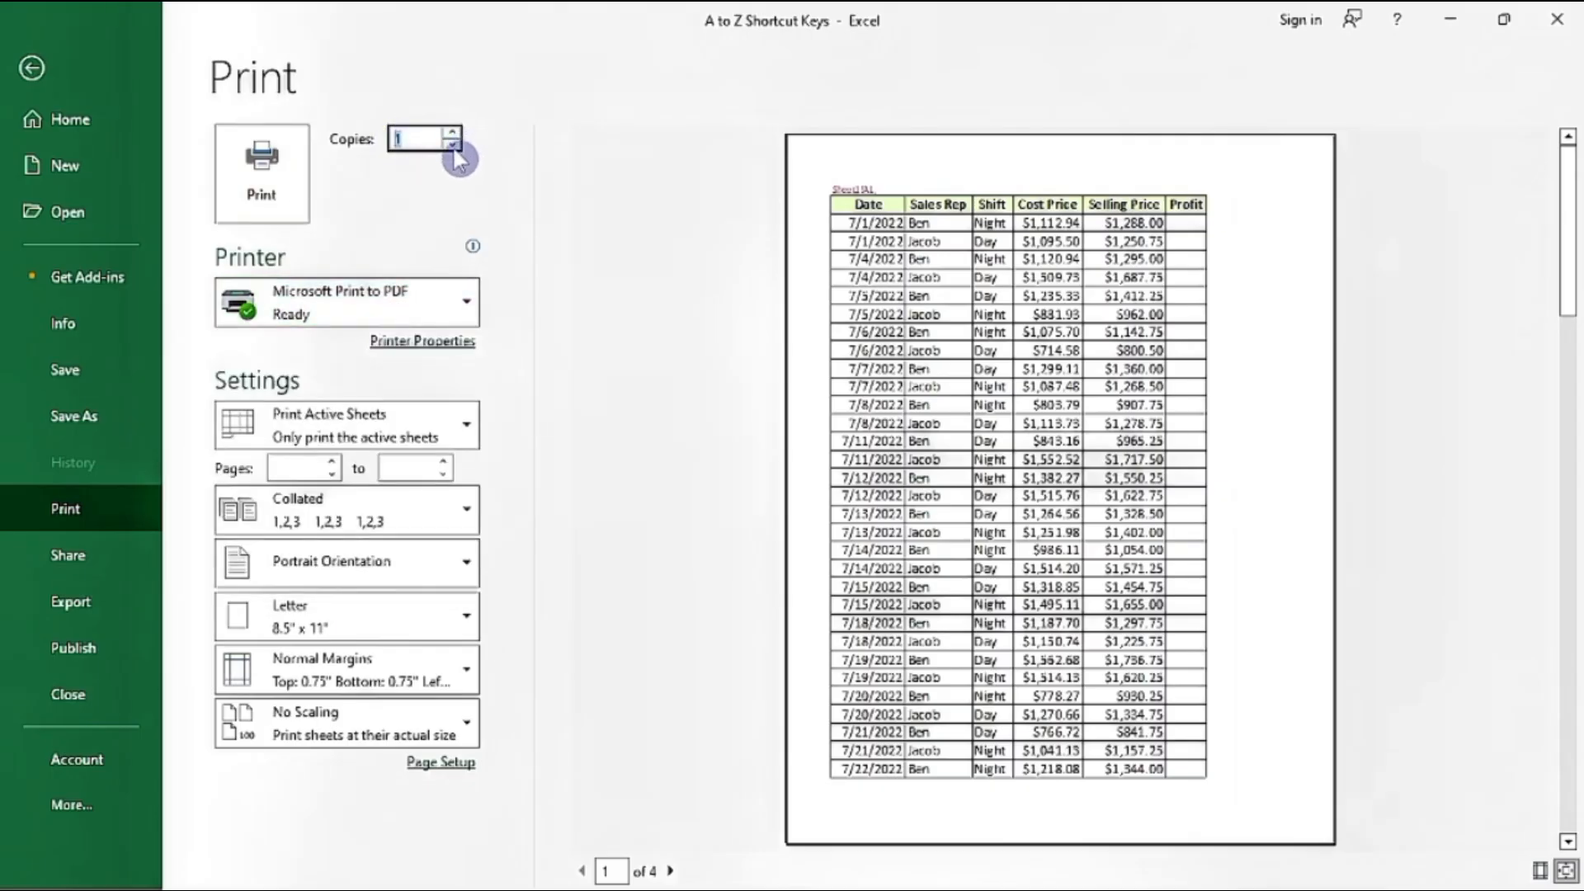
pyautogui.click(281, 169)
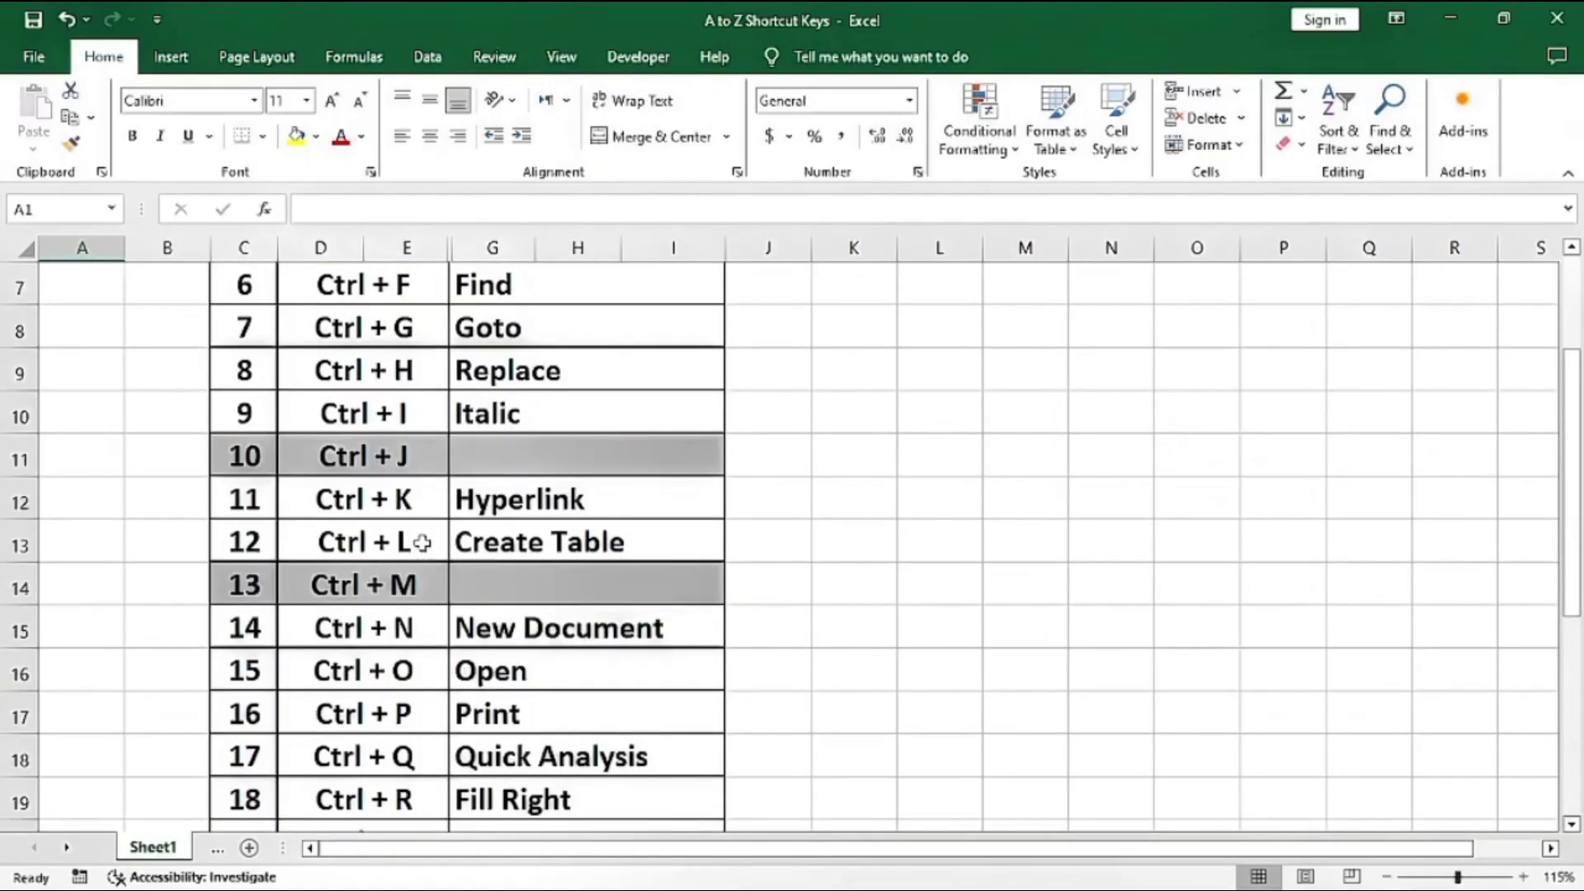
# - Open the Quick Analysis example sheet from the index and explore the Quick Analysis formatting and chart options for the table in B3:F13
pyautogui.scroll(-2, 422, 542)
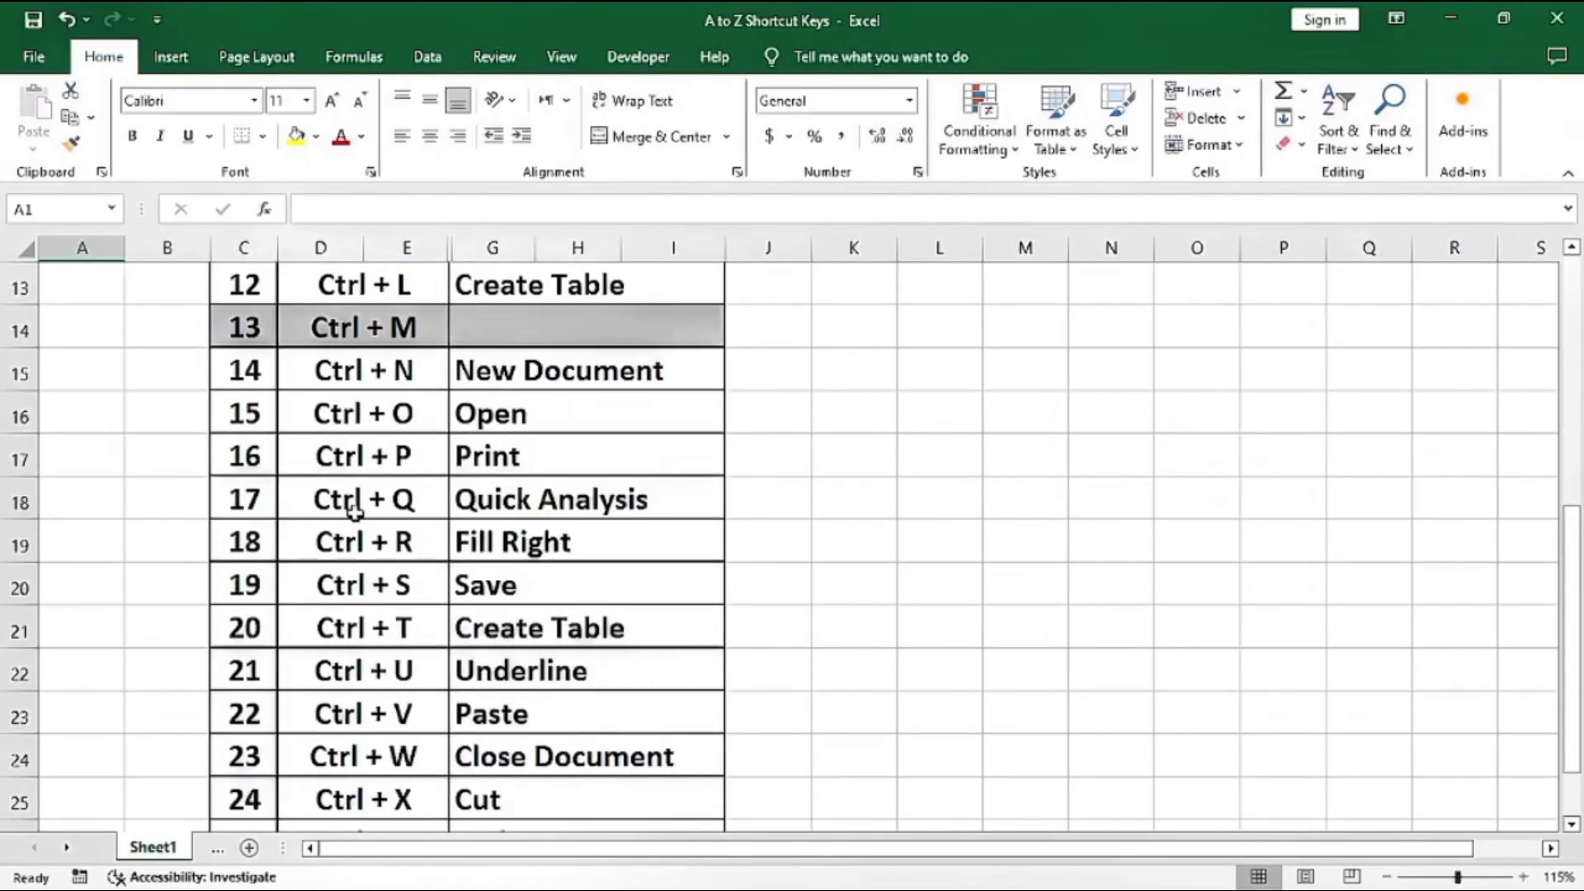
pyautogui.click(513, 505)
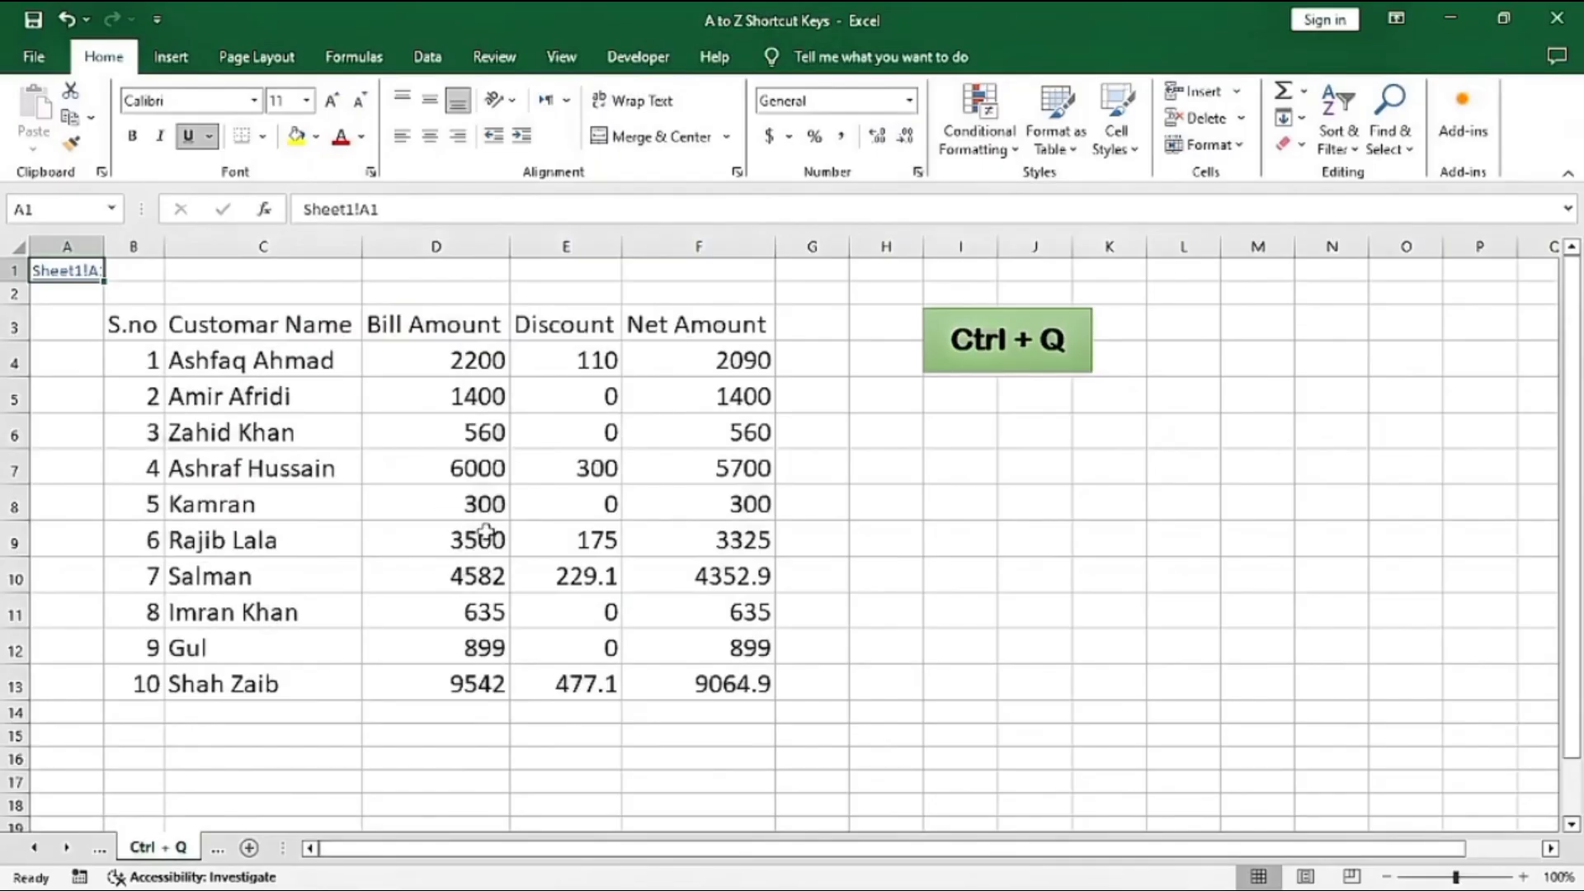
pyautogui.click(442, 462)
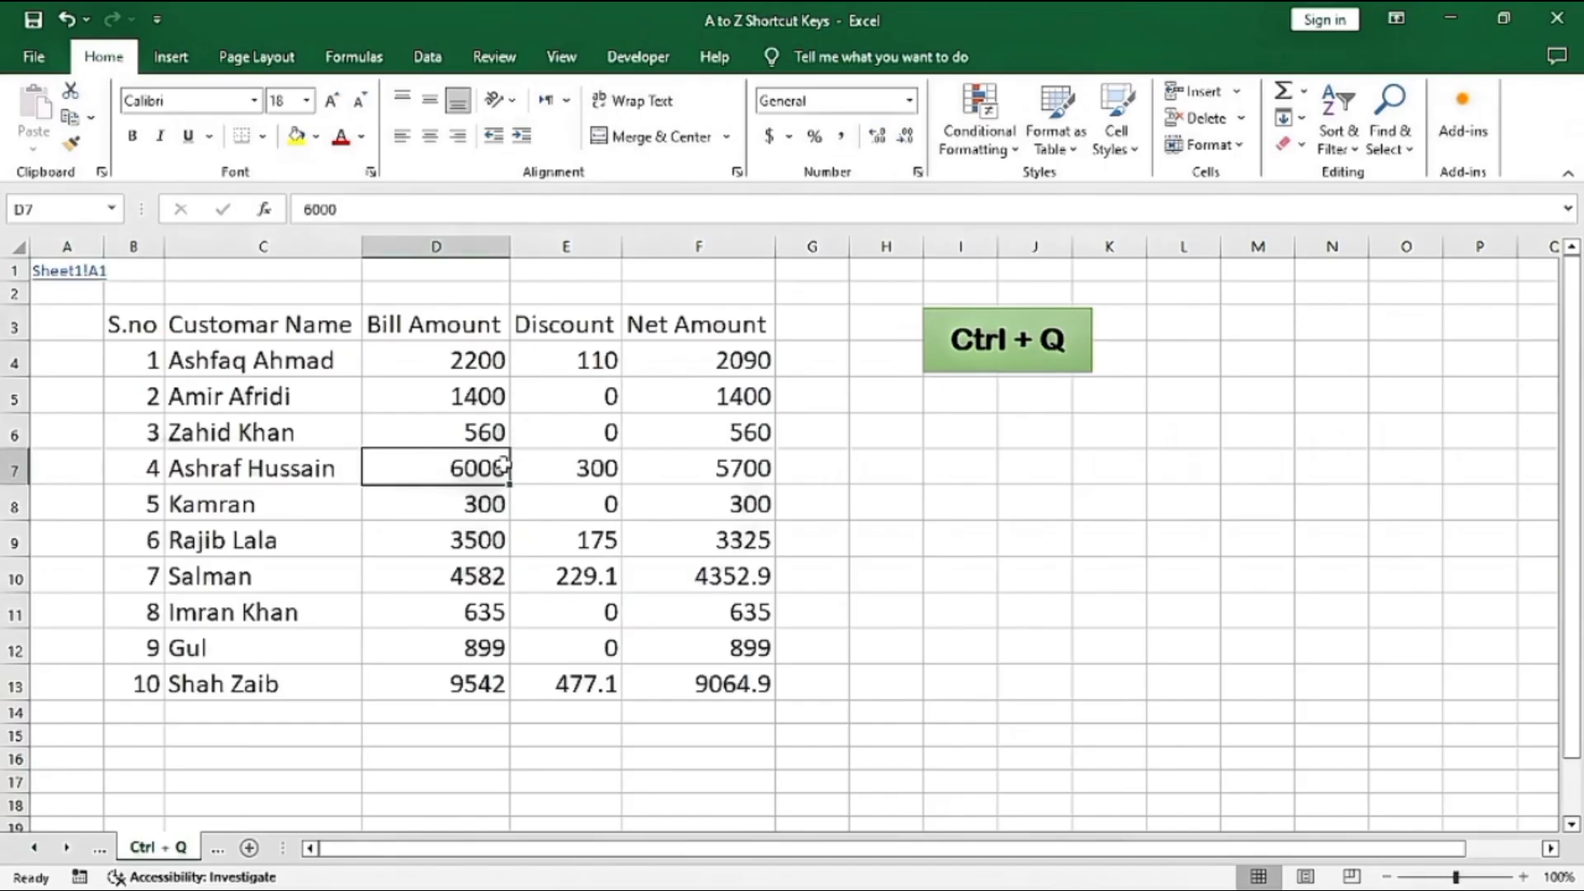
pyautogui.hotkey('ctrl', 'q')
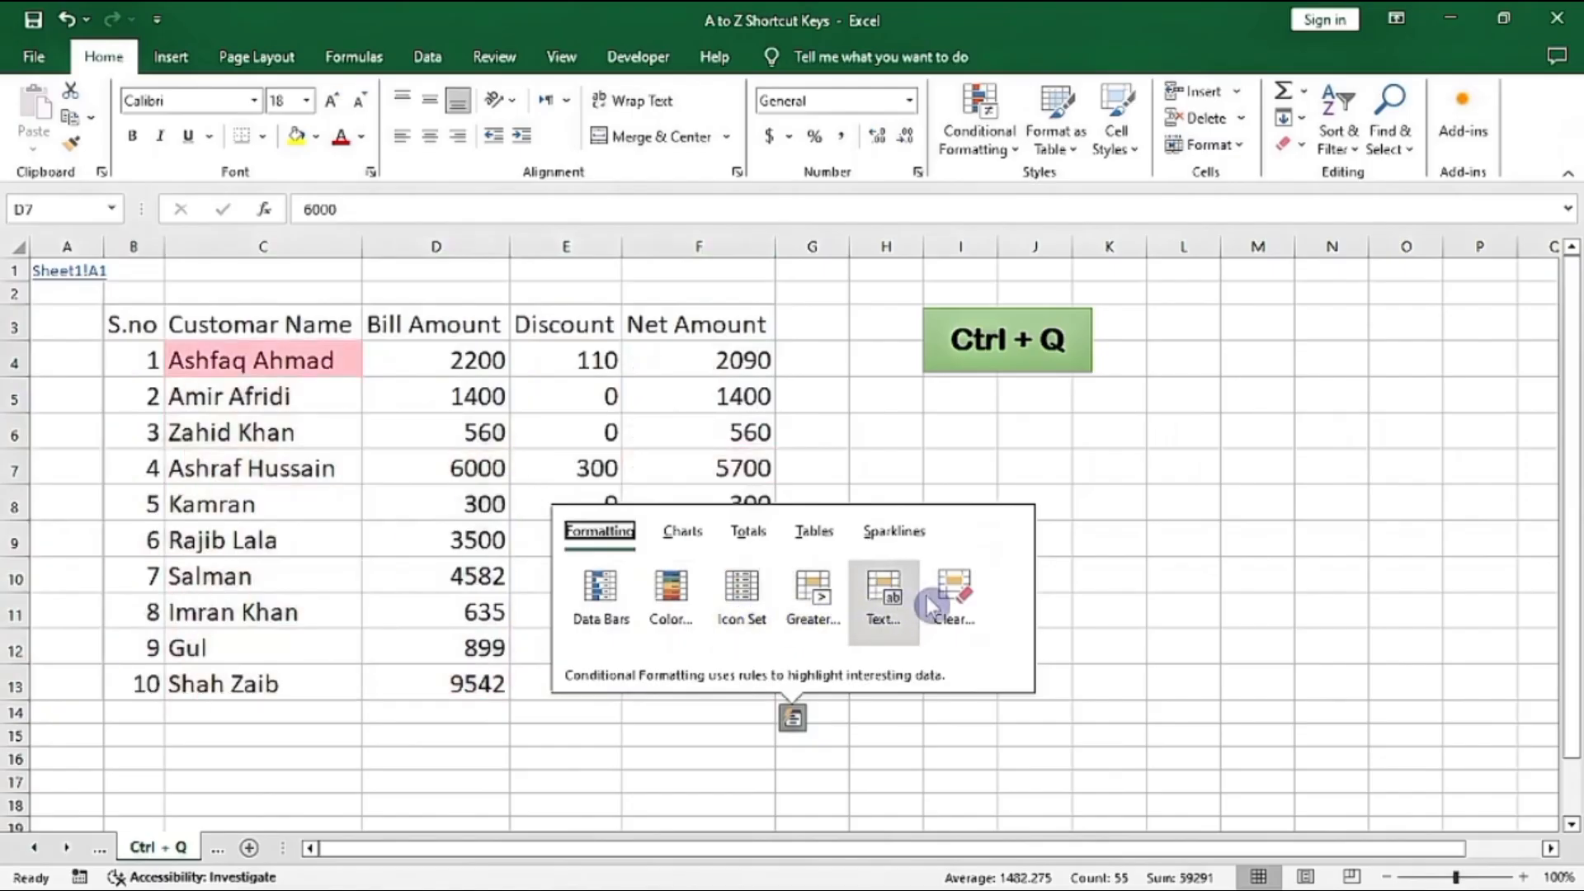
pyautogui.click(683, 548)
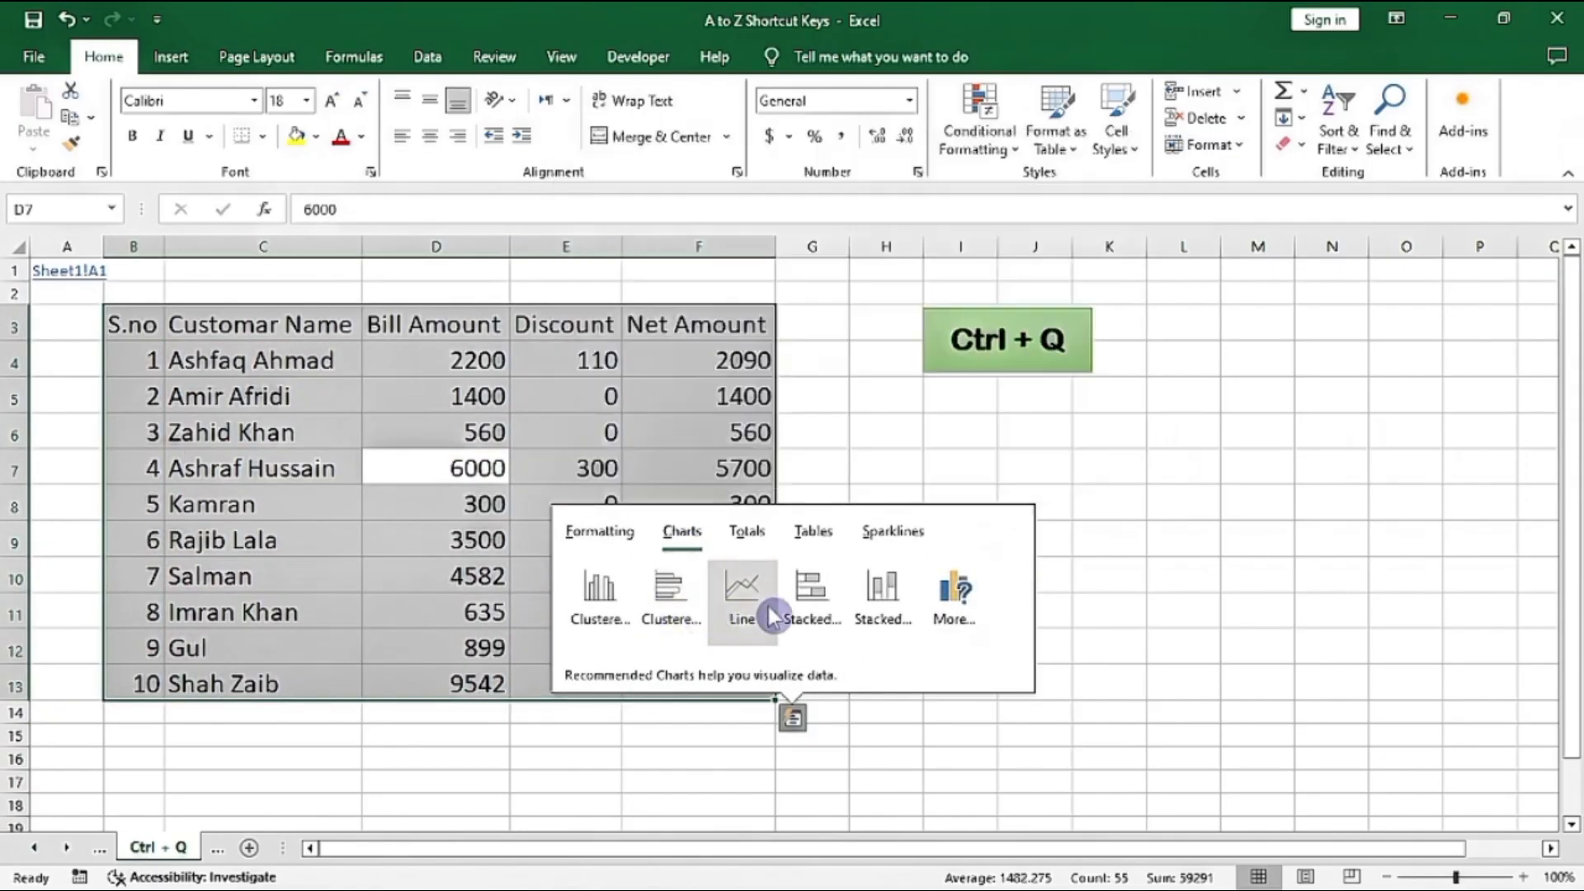
pyautogui.click(947, 594)
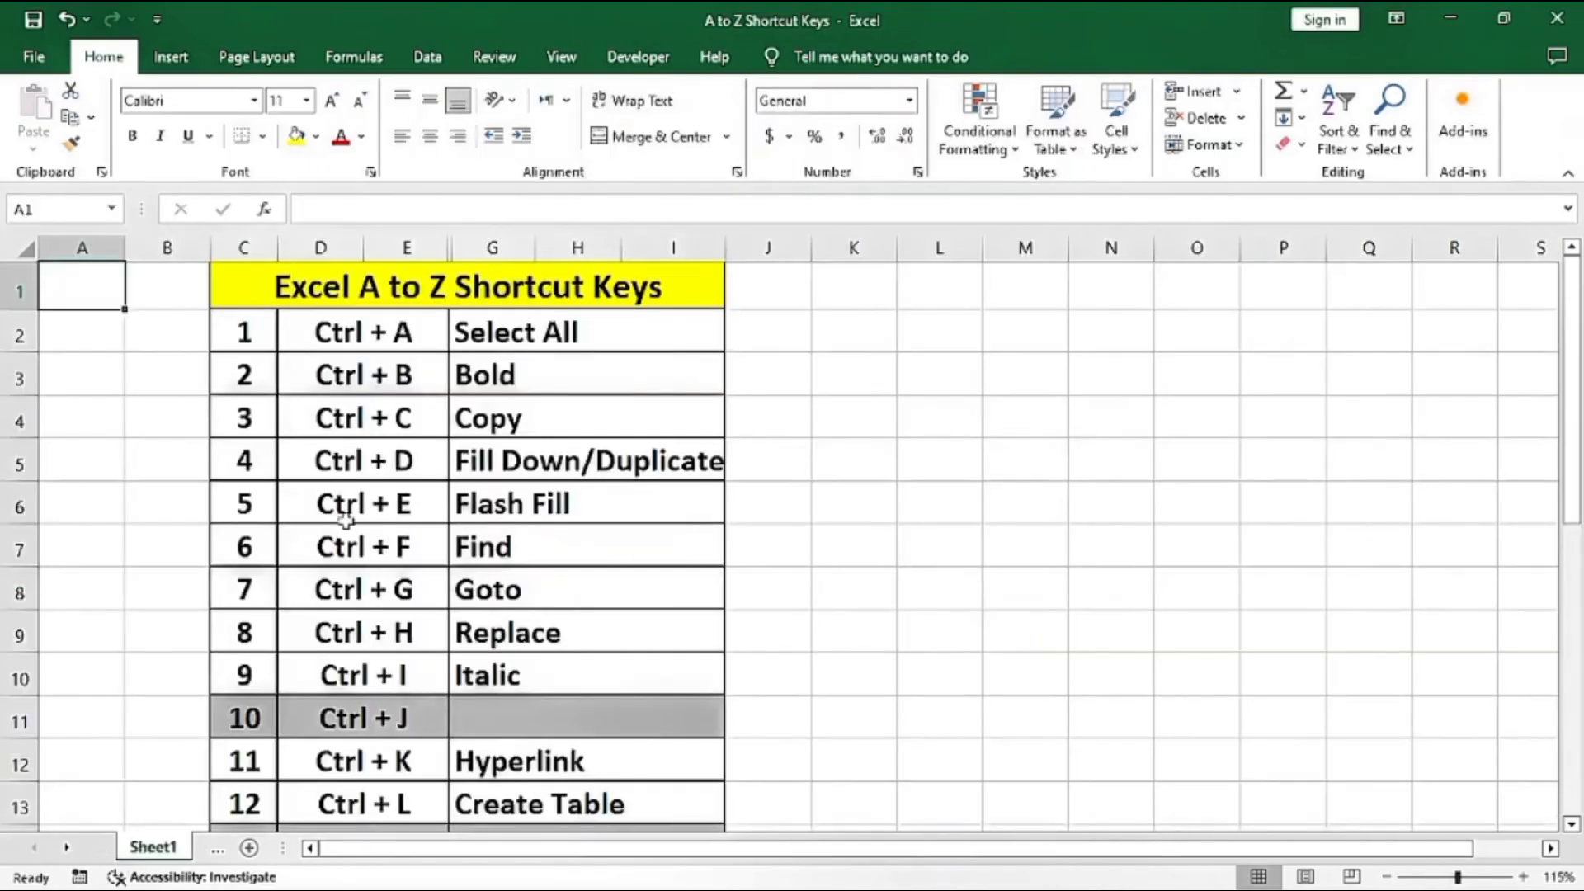
# - Open the Fill Right example sheet from the shortcut index and fill the value 100 from B3 across to G3
pyautogui.scroll(-4, 372, 528)
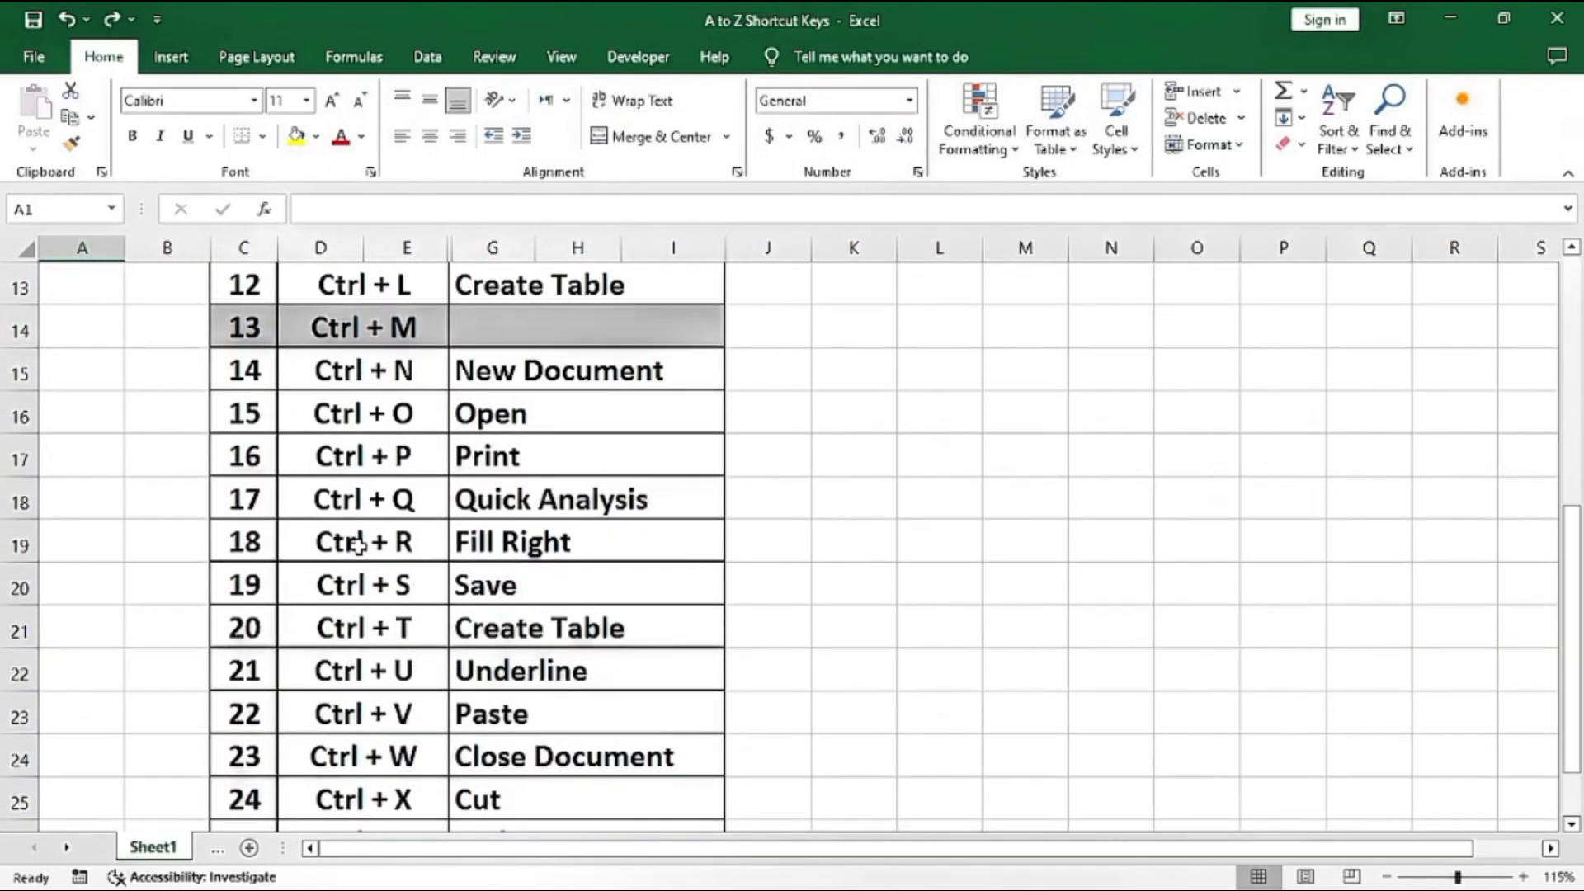
pyautogui.click(540, 554)
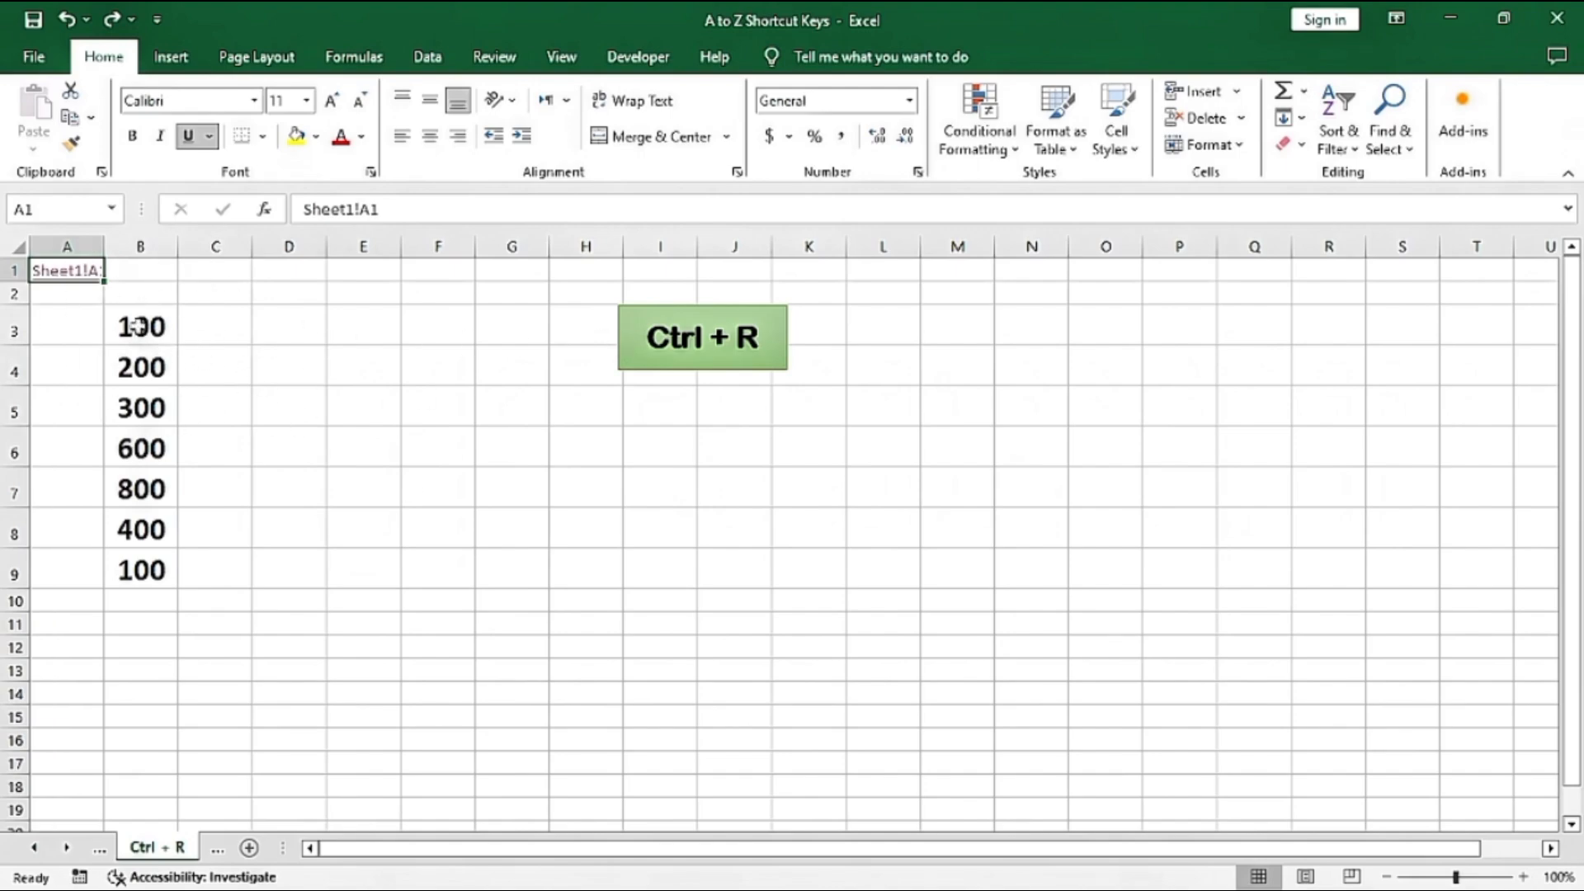
pyautogui.moveTo(138, 326); pyautogui.dragTo(536, 330)
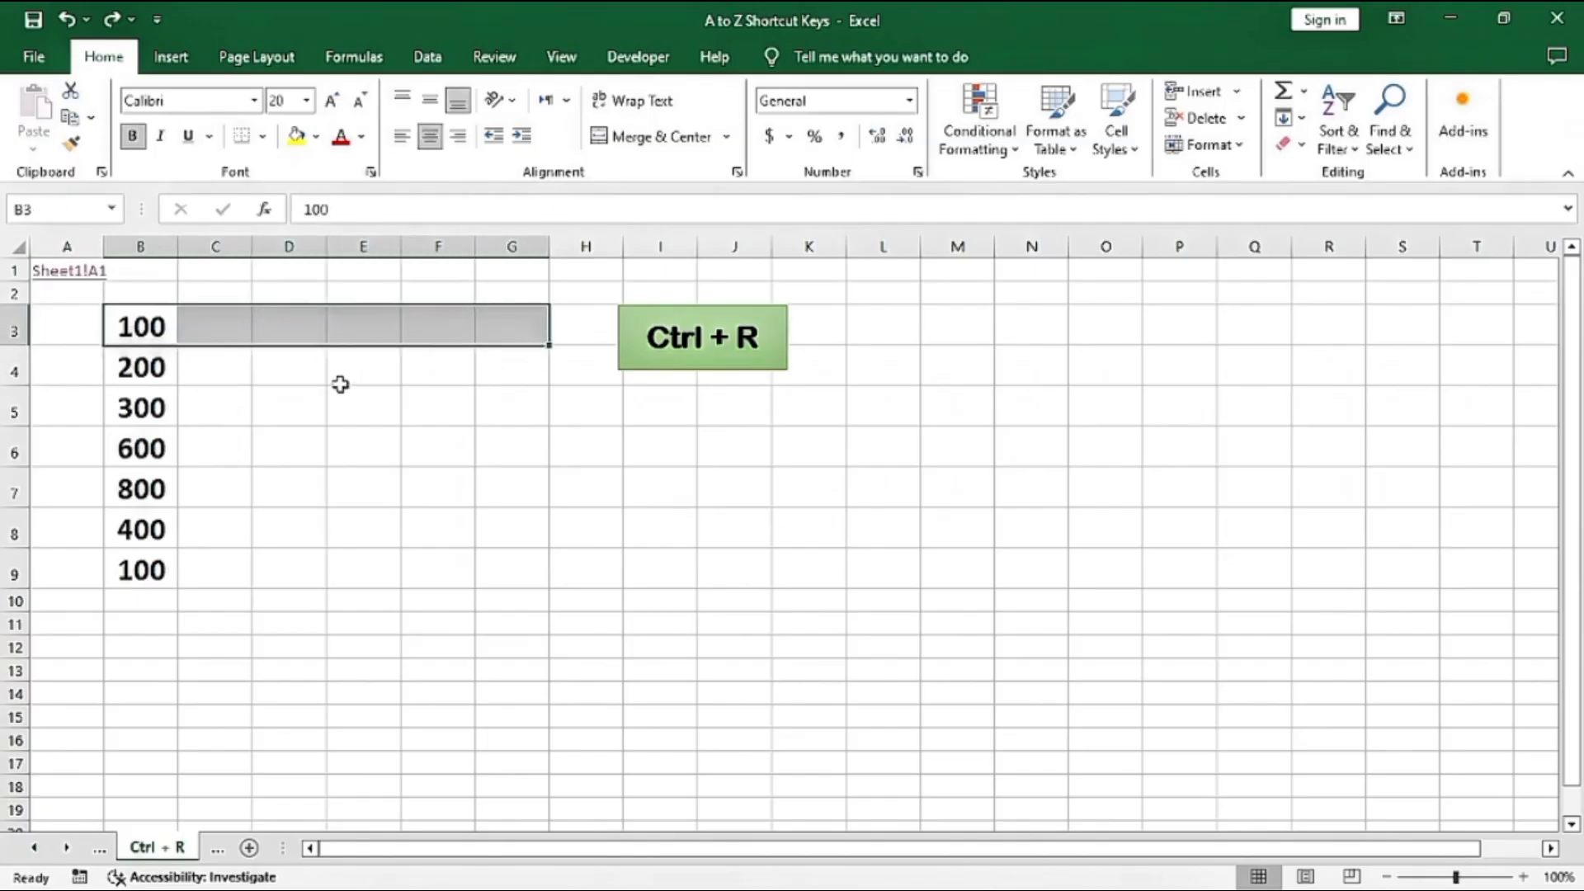
pyautogui.hotkey('ctrl', 'r')
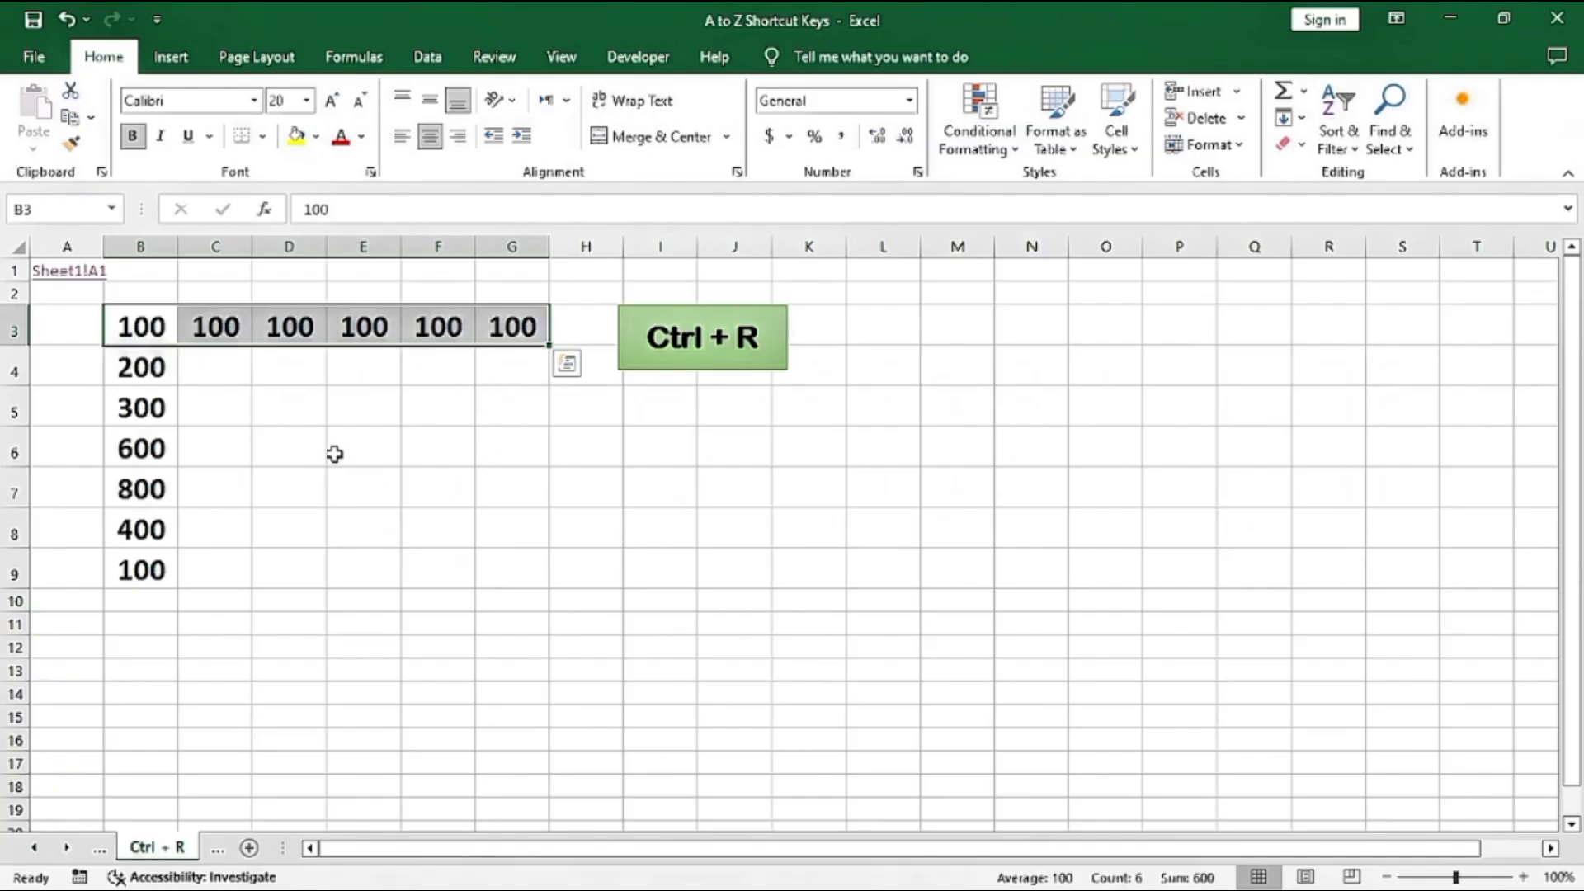
# - Return to the shortcut index and save the workbook as A to Z Shortcut Keys in the Downloads folder
pyautogui.click(257, 454)
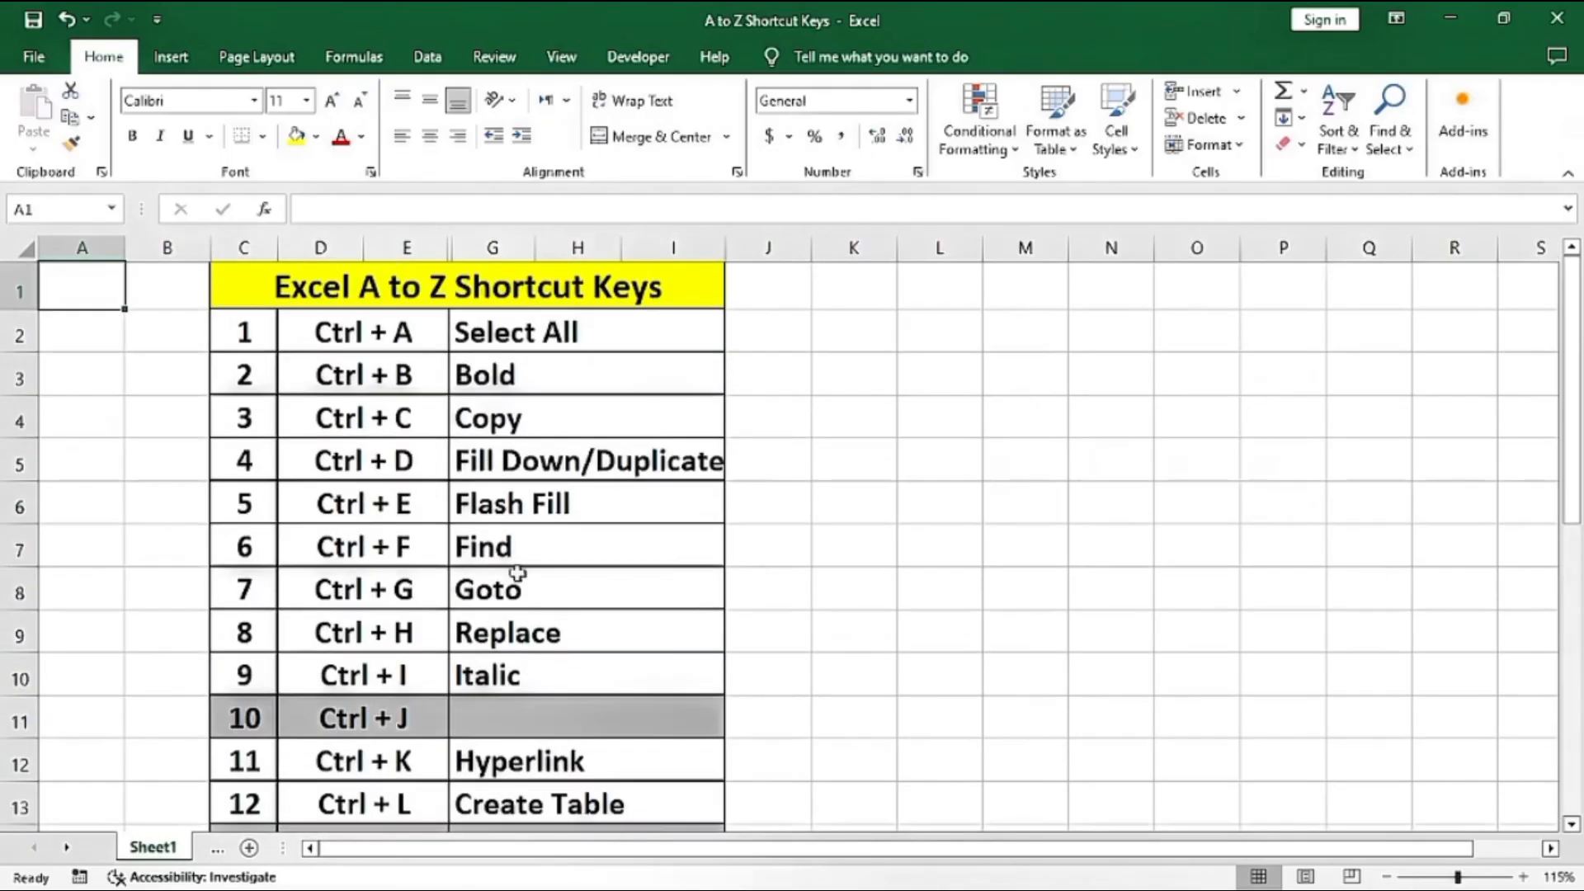
pyautogui.scroll(-4, 630, 573)
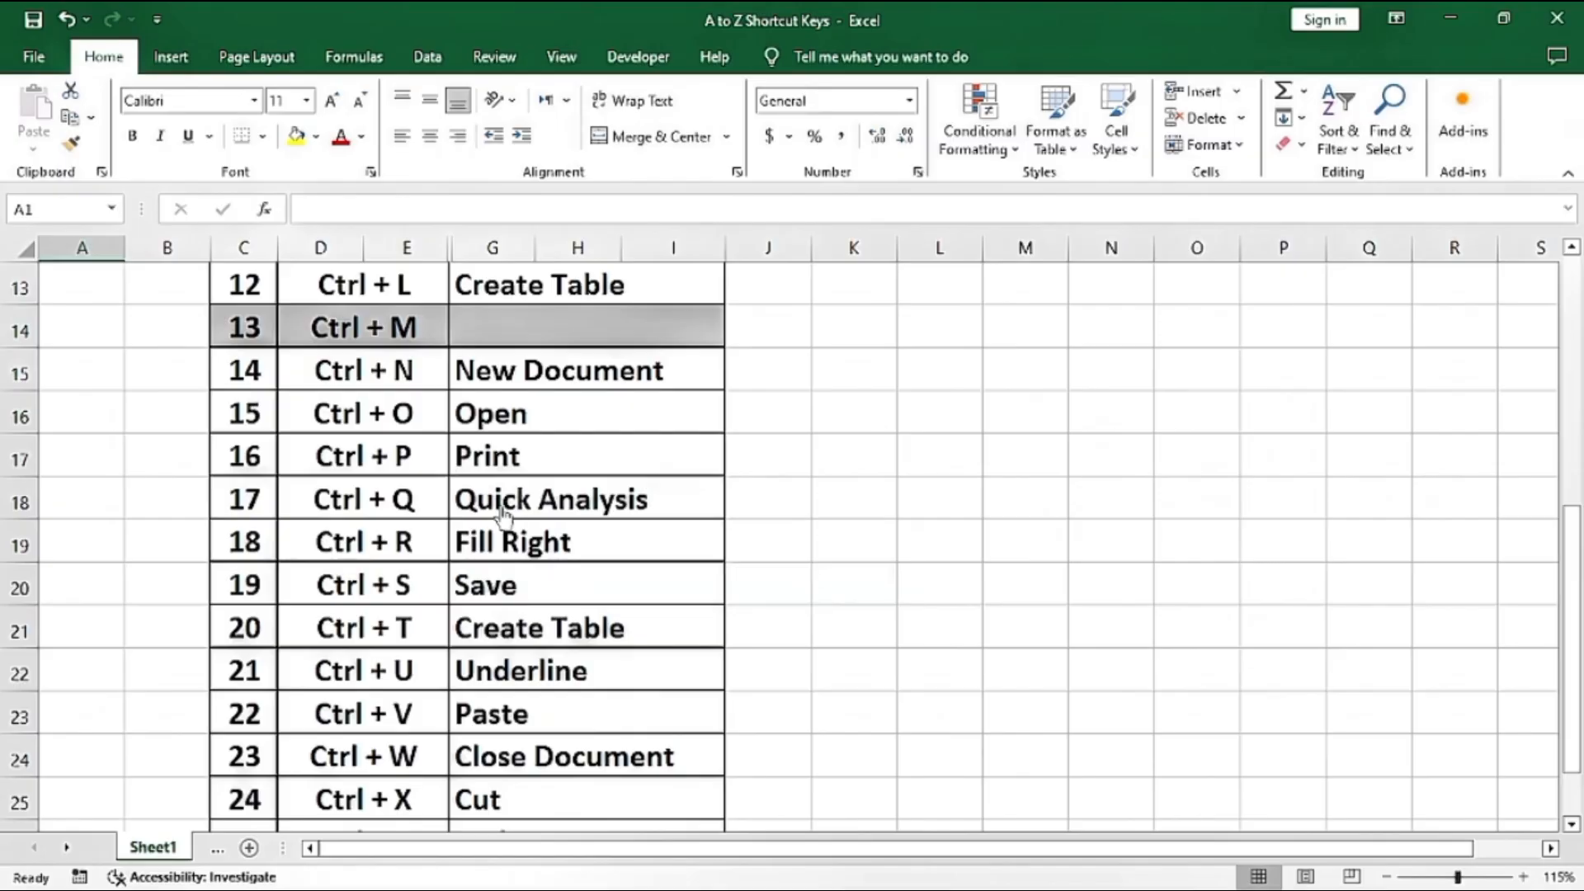
pyautogui.press('F12')
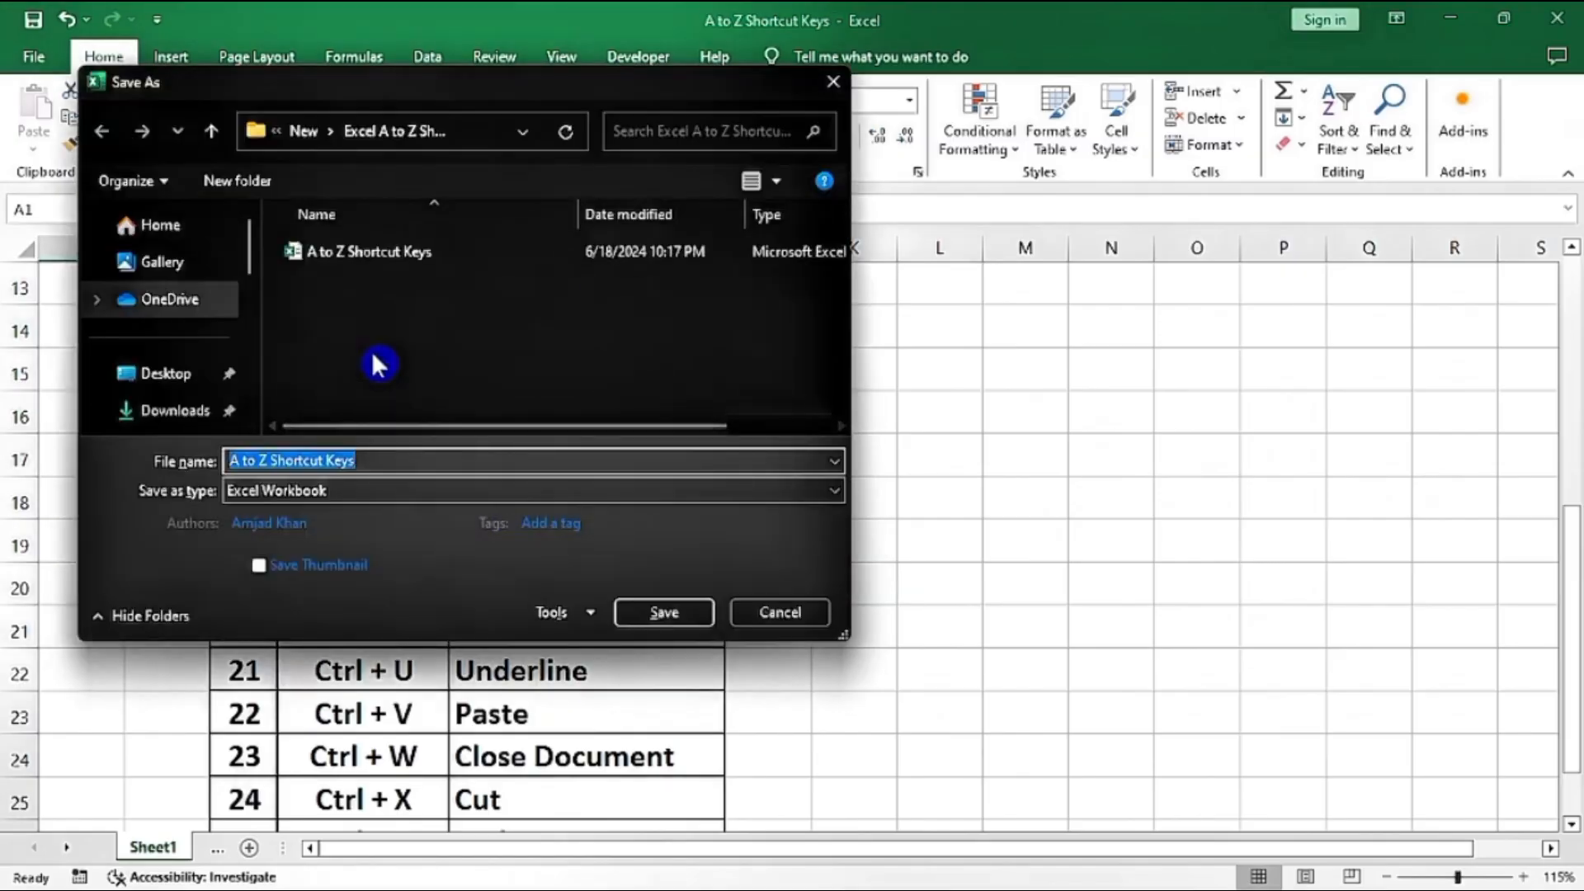
pyautogui.click(171, 381)
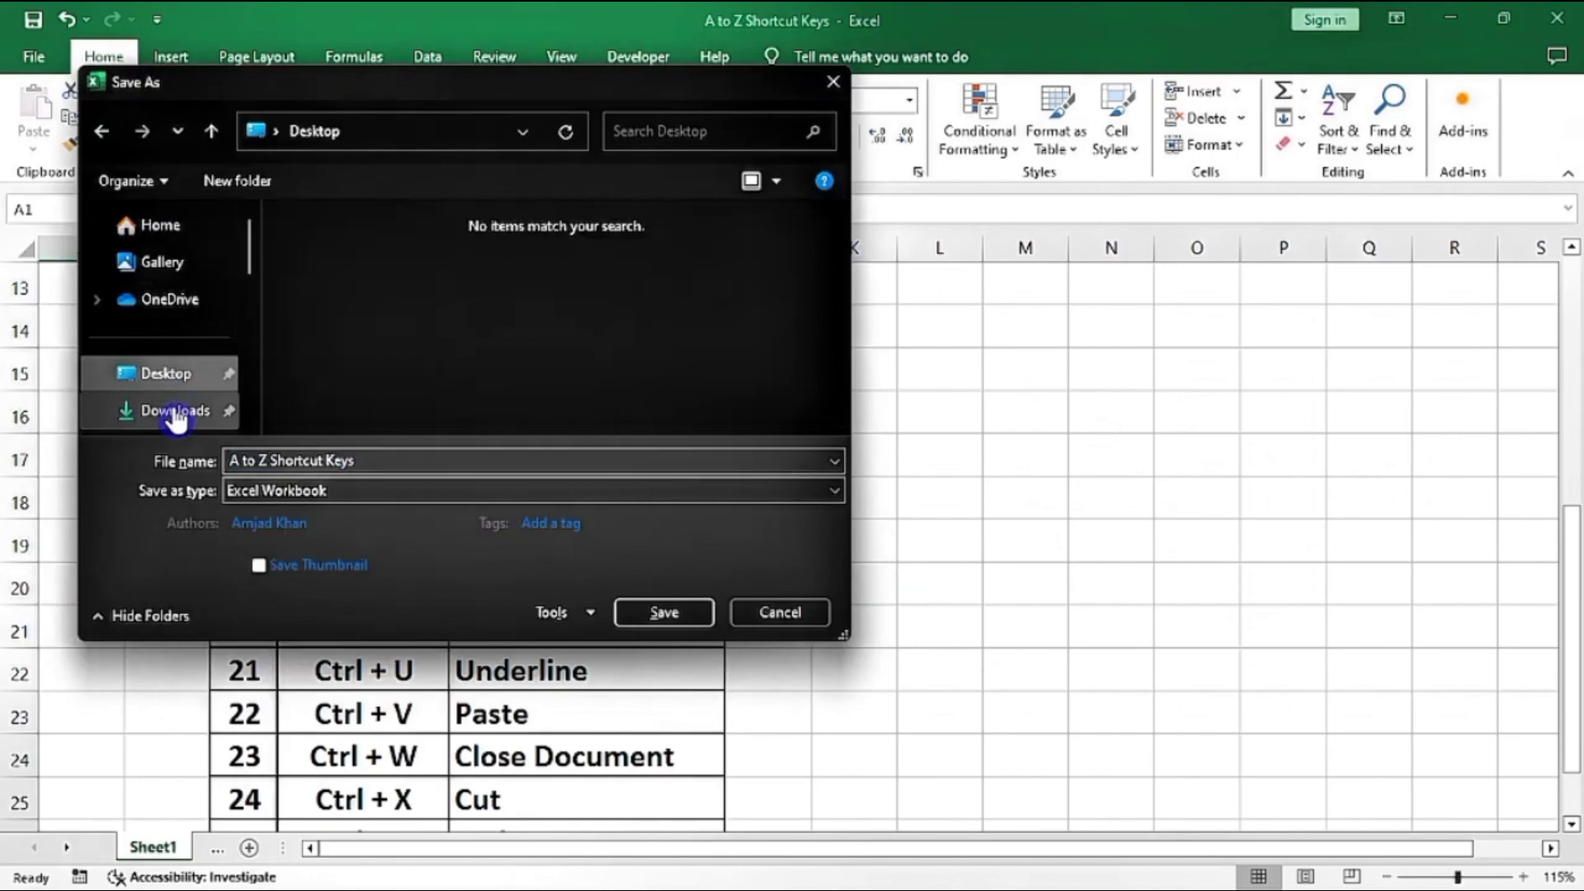
pyautogui.click(176, 412)
pyautogui.scroll(-5, 177, 355)
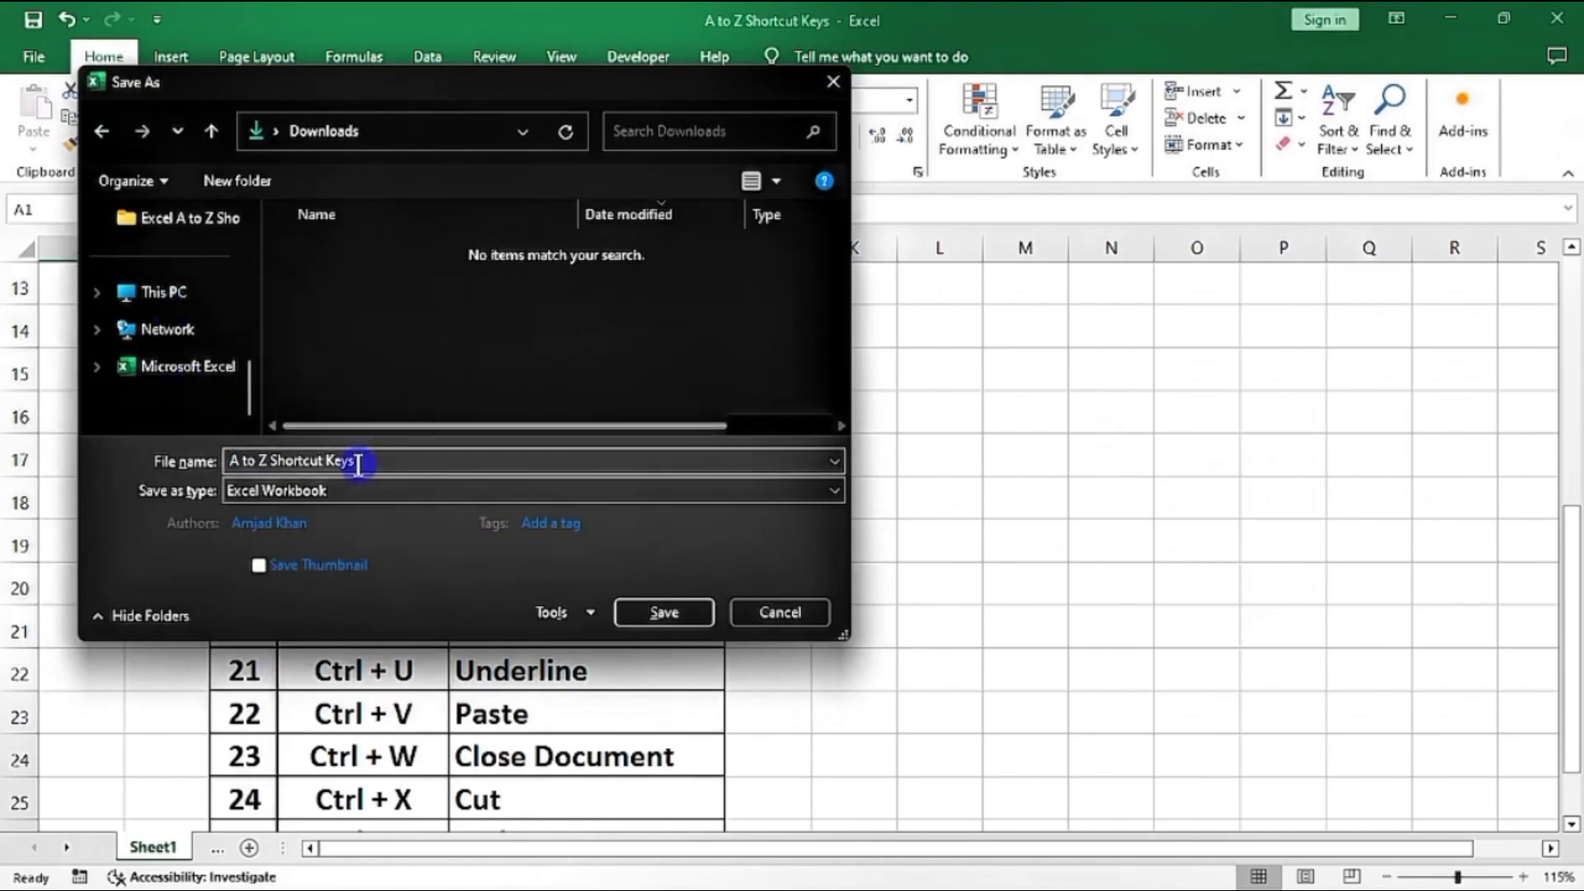
pyautogui.scroll(3, 184, 304)
pyautogui.scroll(3, 184, 304)
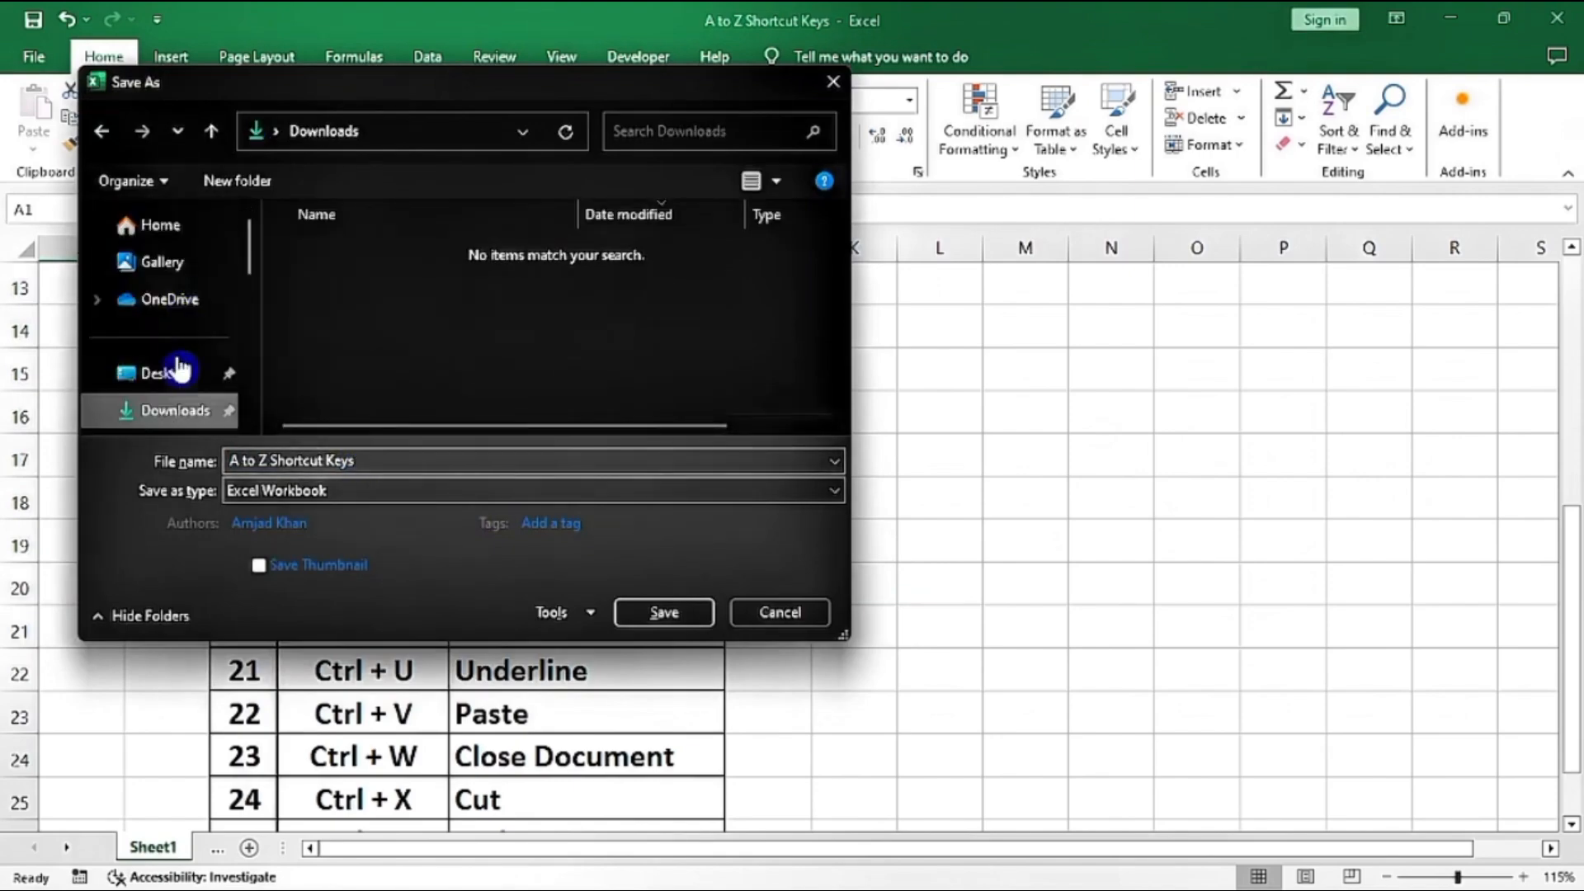
pyautogui.click(345, 460)
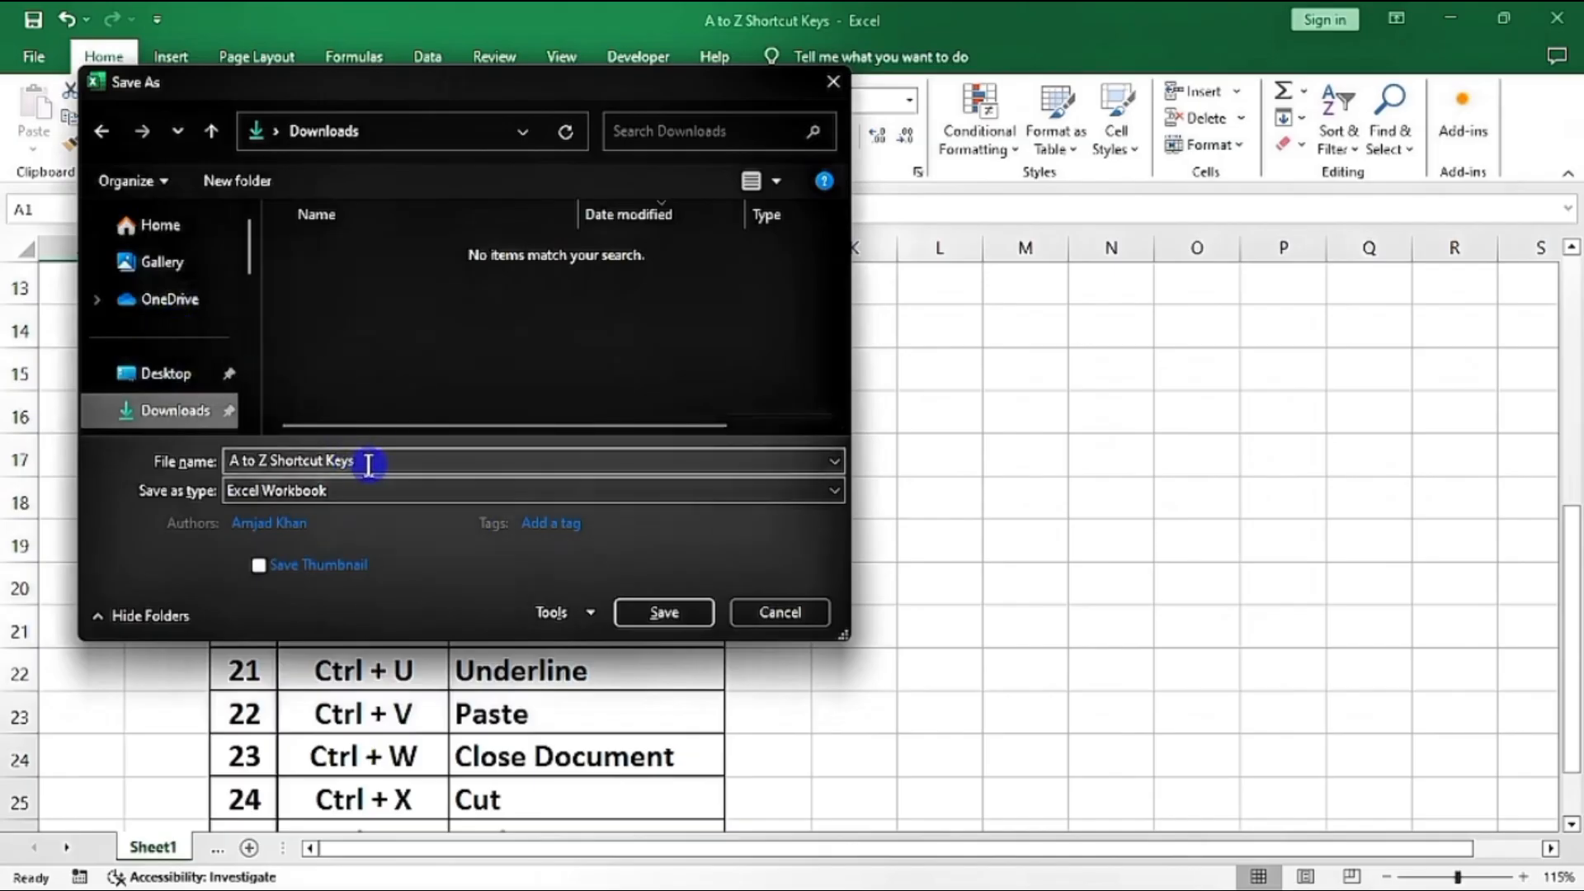
pyautogui.click(368, 460)
pyautogui.click(390, 467)
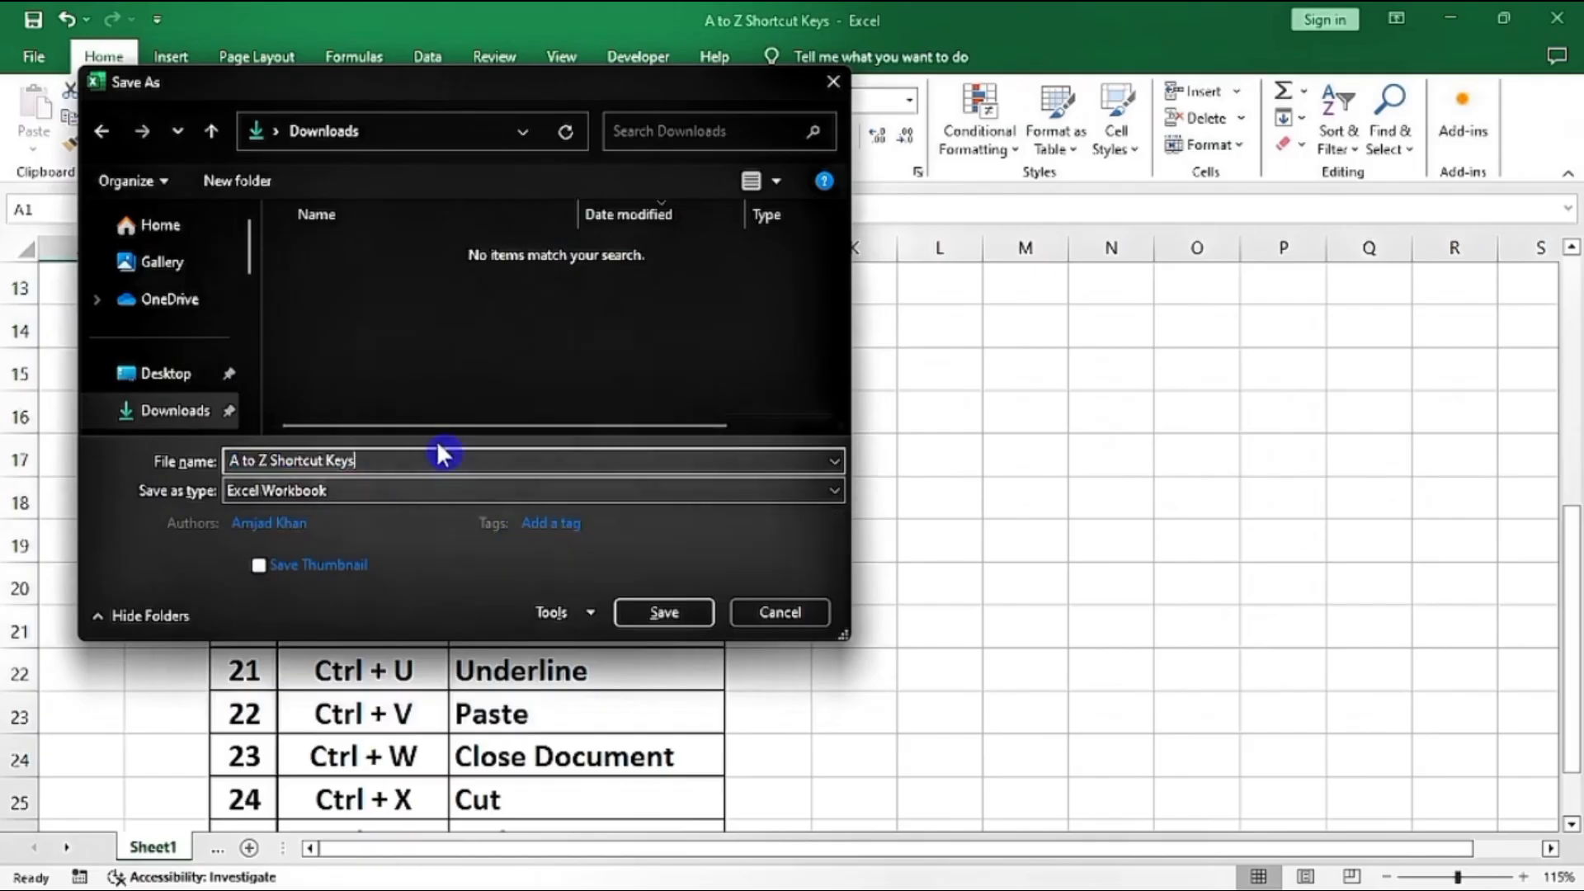
pyautogui.click(666, 611)
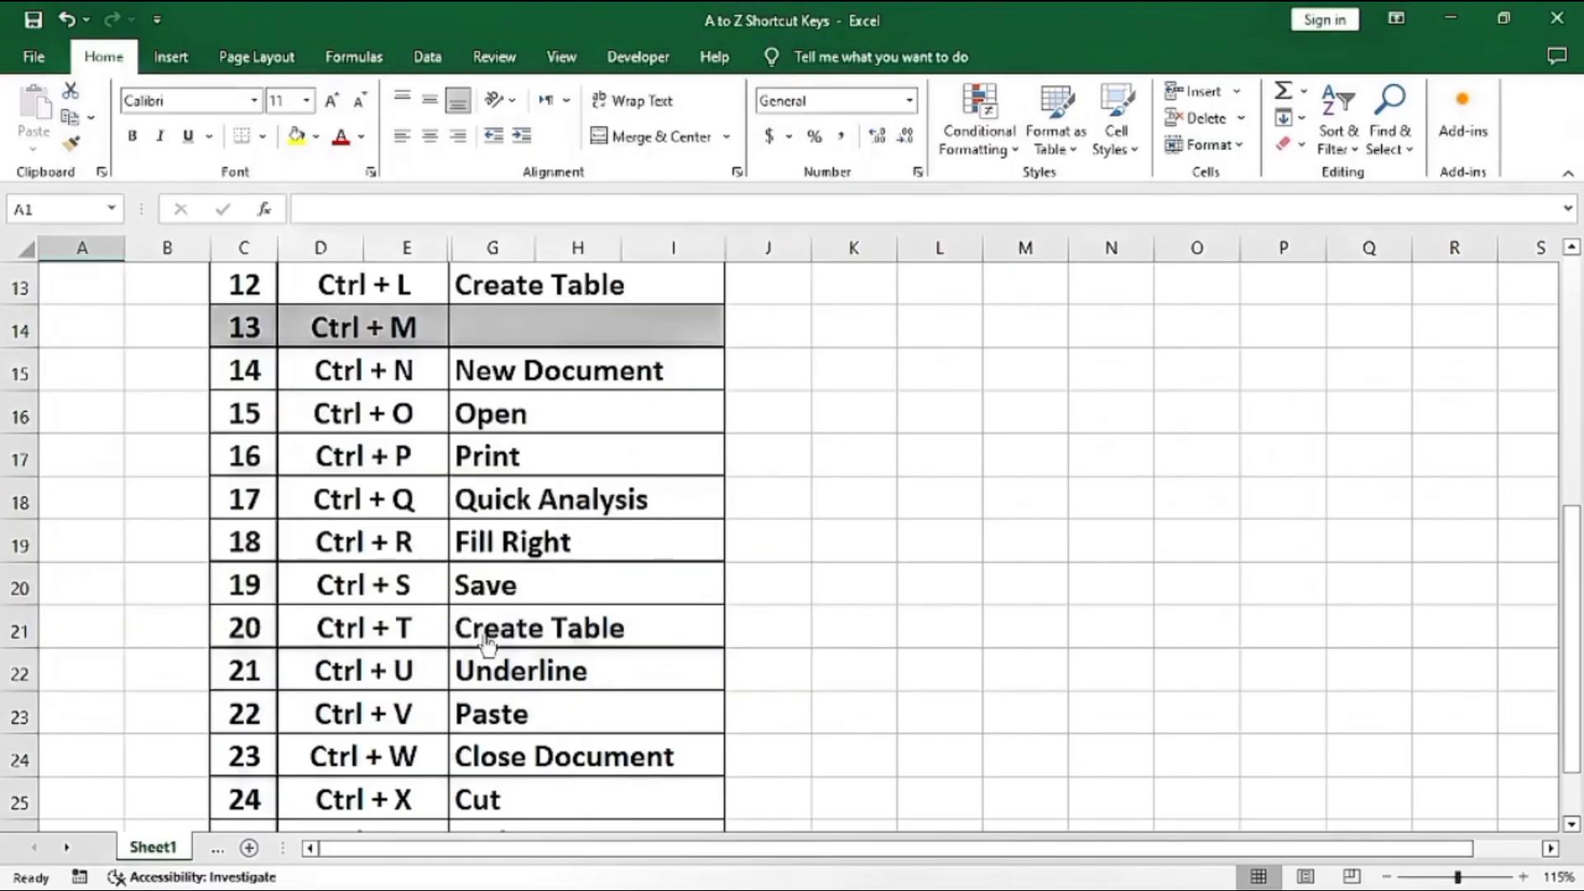
# - Open the Ctrl + T Create Table example sheet from the index and convert B3:F13 into a table with headers
pyautogui.click(542, 632)
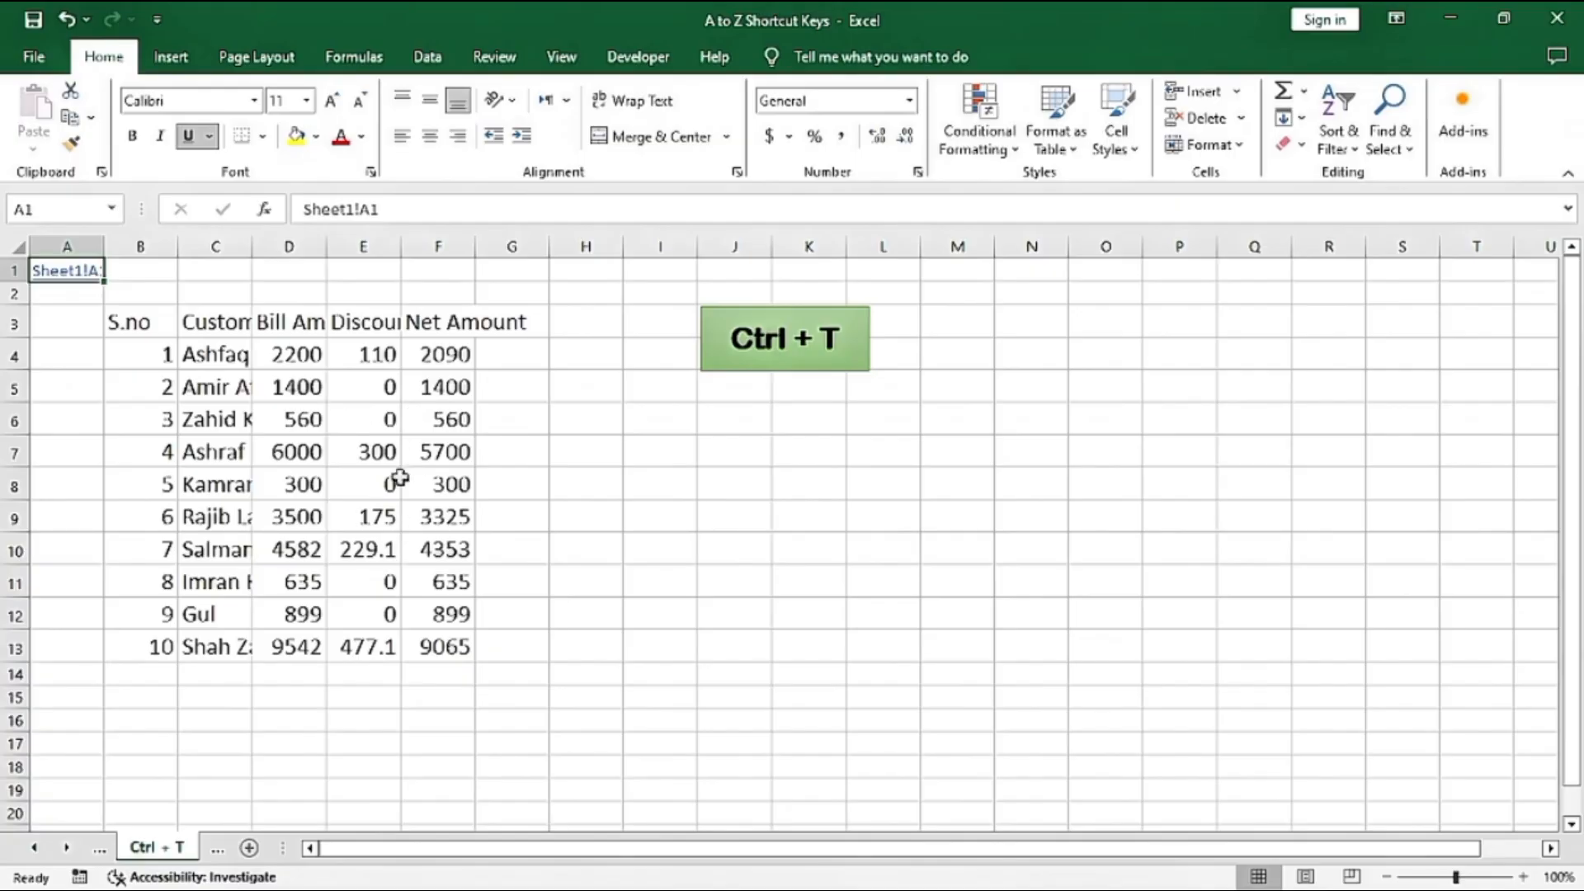
pyautogui.click(338, 421)
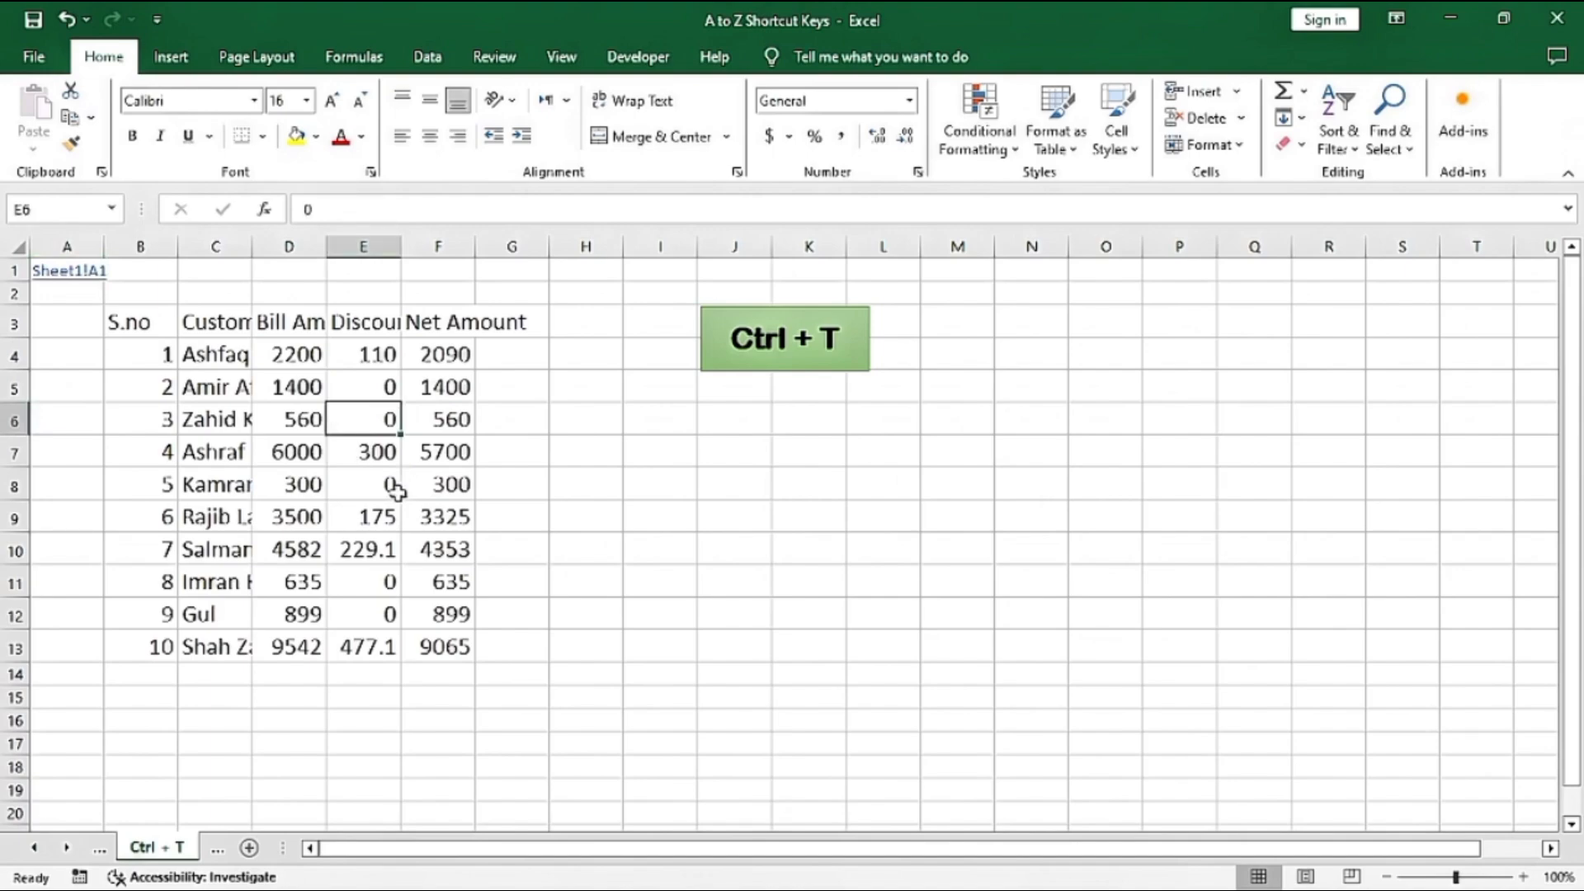
pyautogui.hotkey('ctrl', 't')
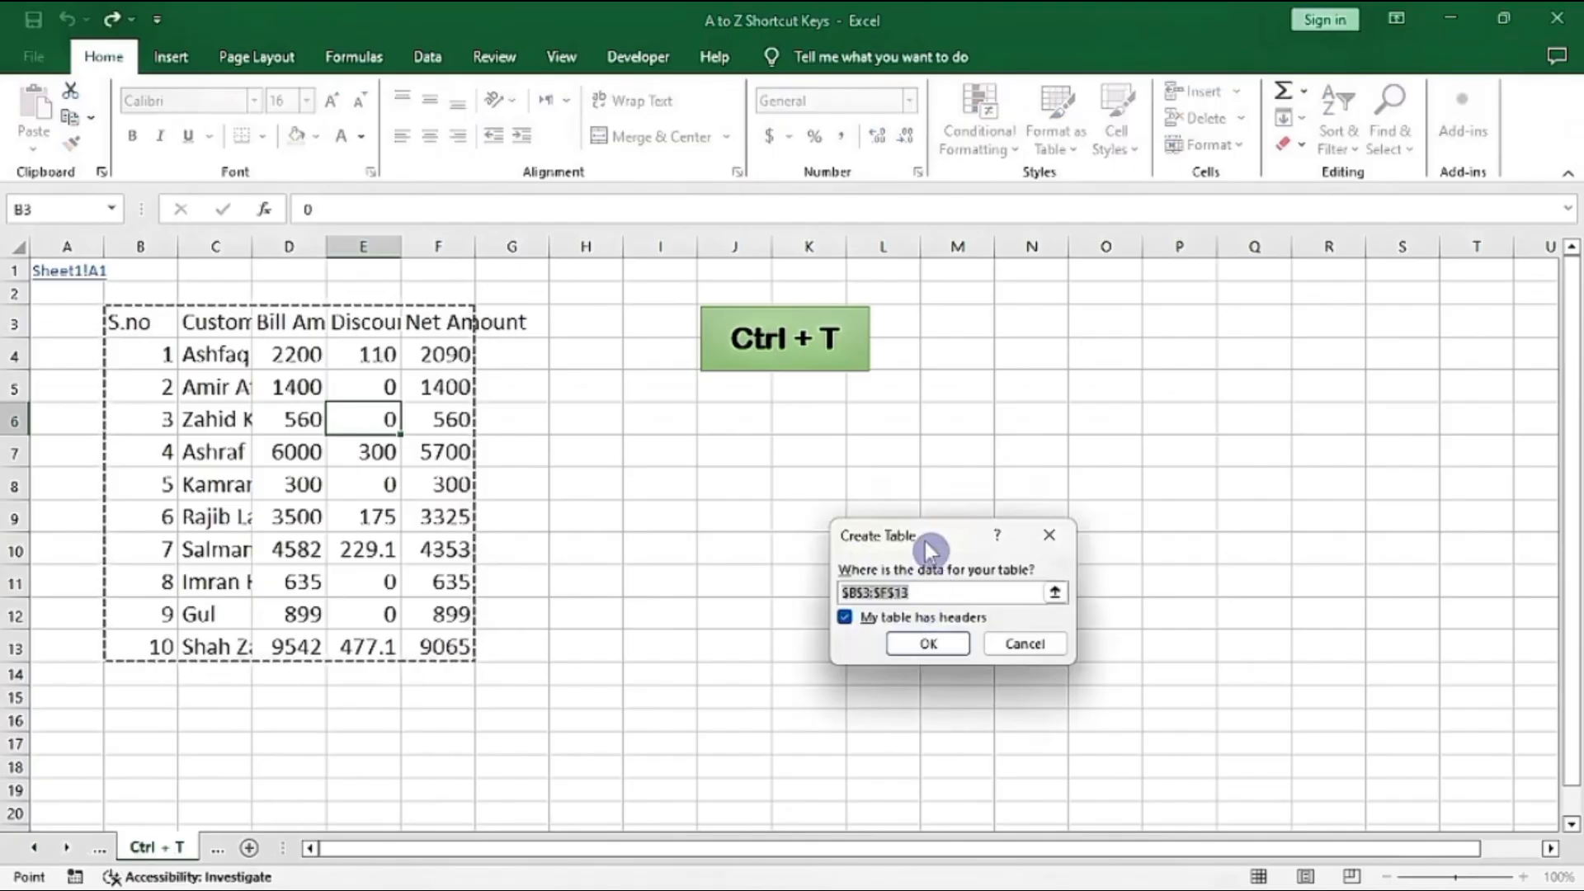
pyautogui.moveTo(924, 536); pyautogui.dragTo(662, 453)
pyautogui.click(690, 565)
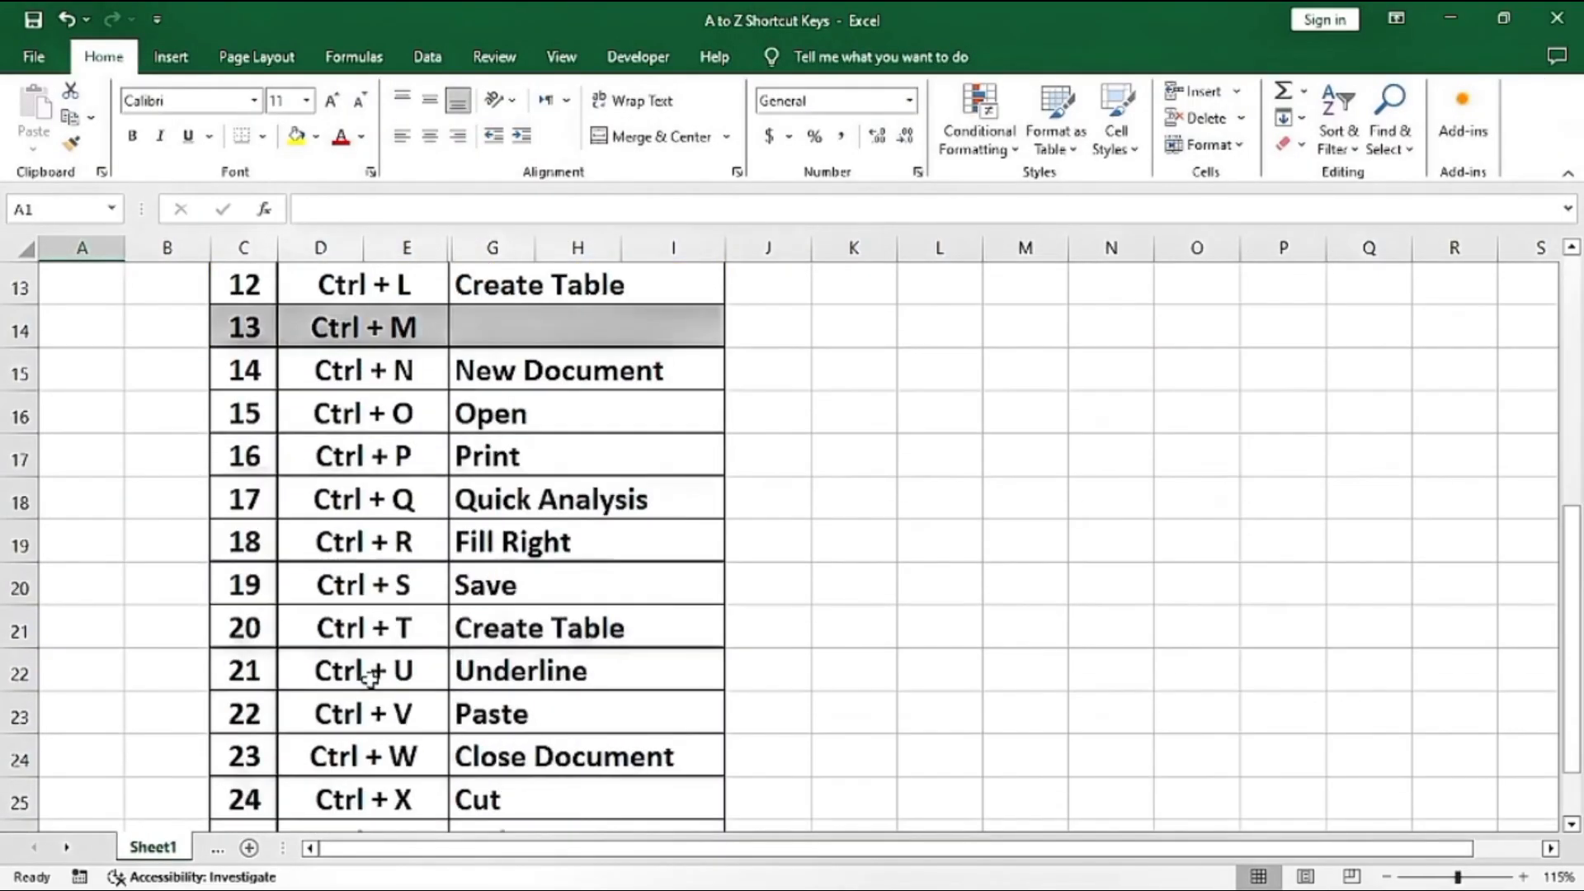
# - Open the Underline example sheet from the index and underline the product table's header row B3:F3
pyautogui.click(545, 672)
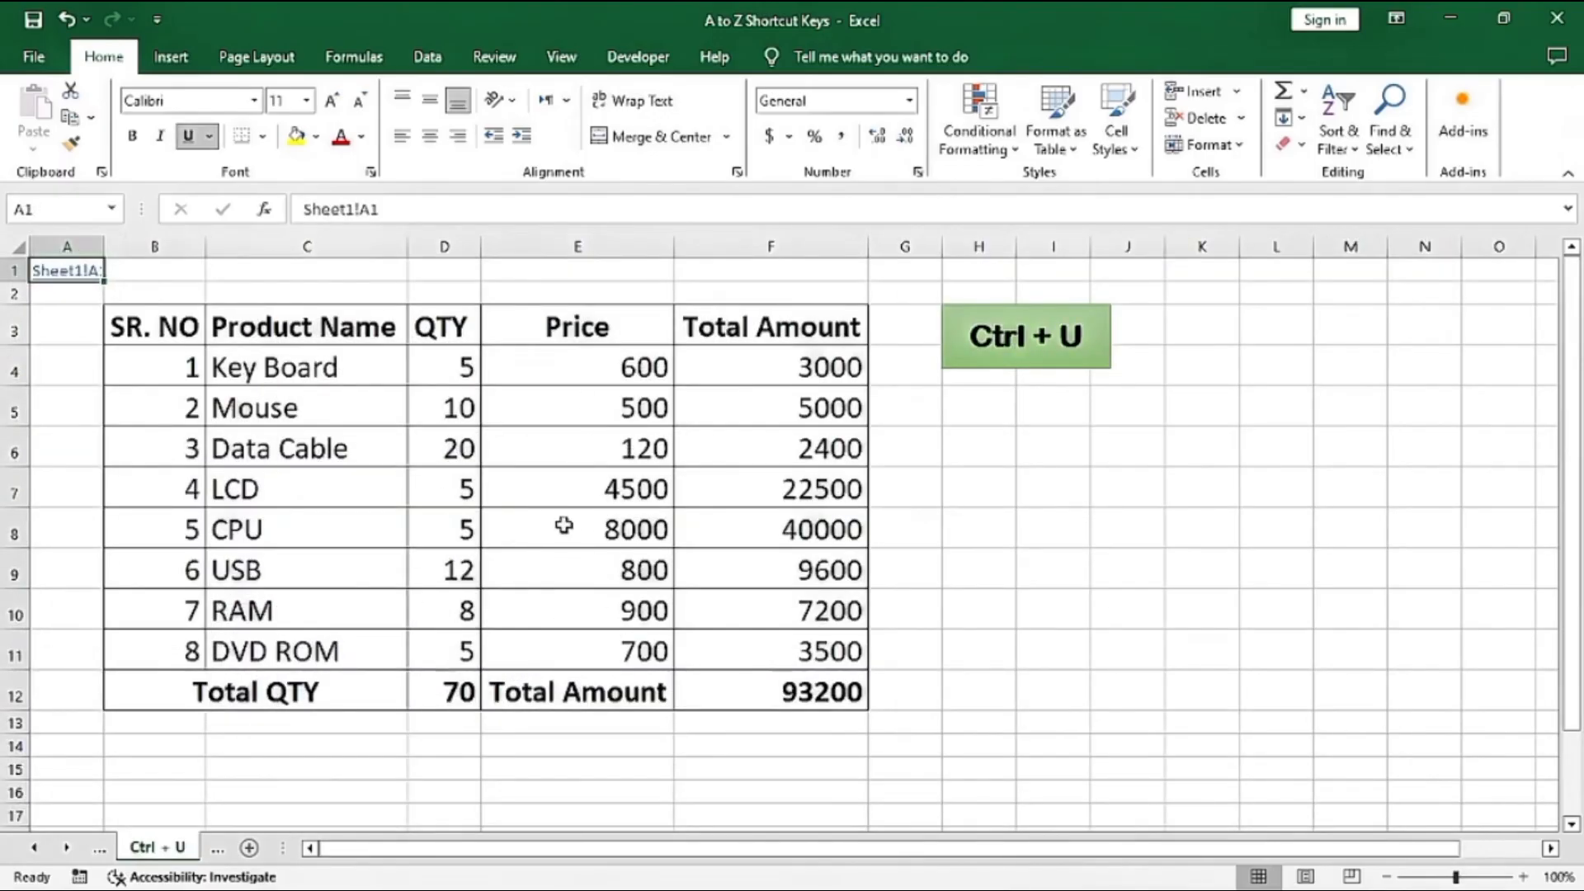
pyautogui.moveTo(152, 329); pyautogui.dragTo(689, 329)
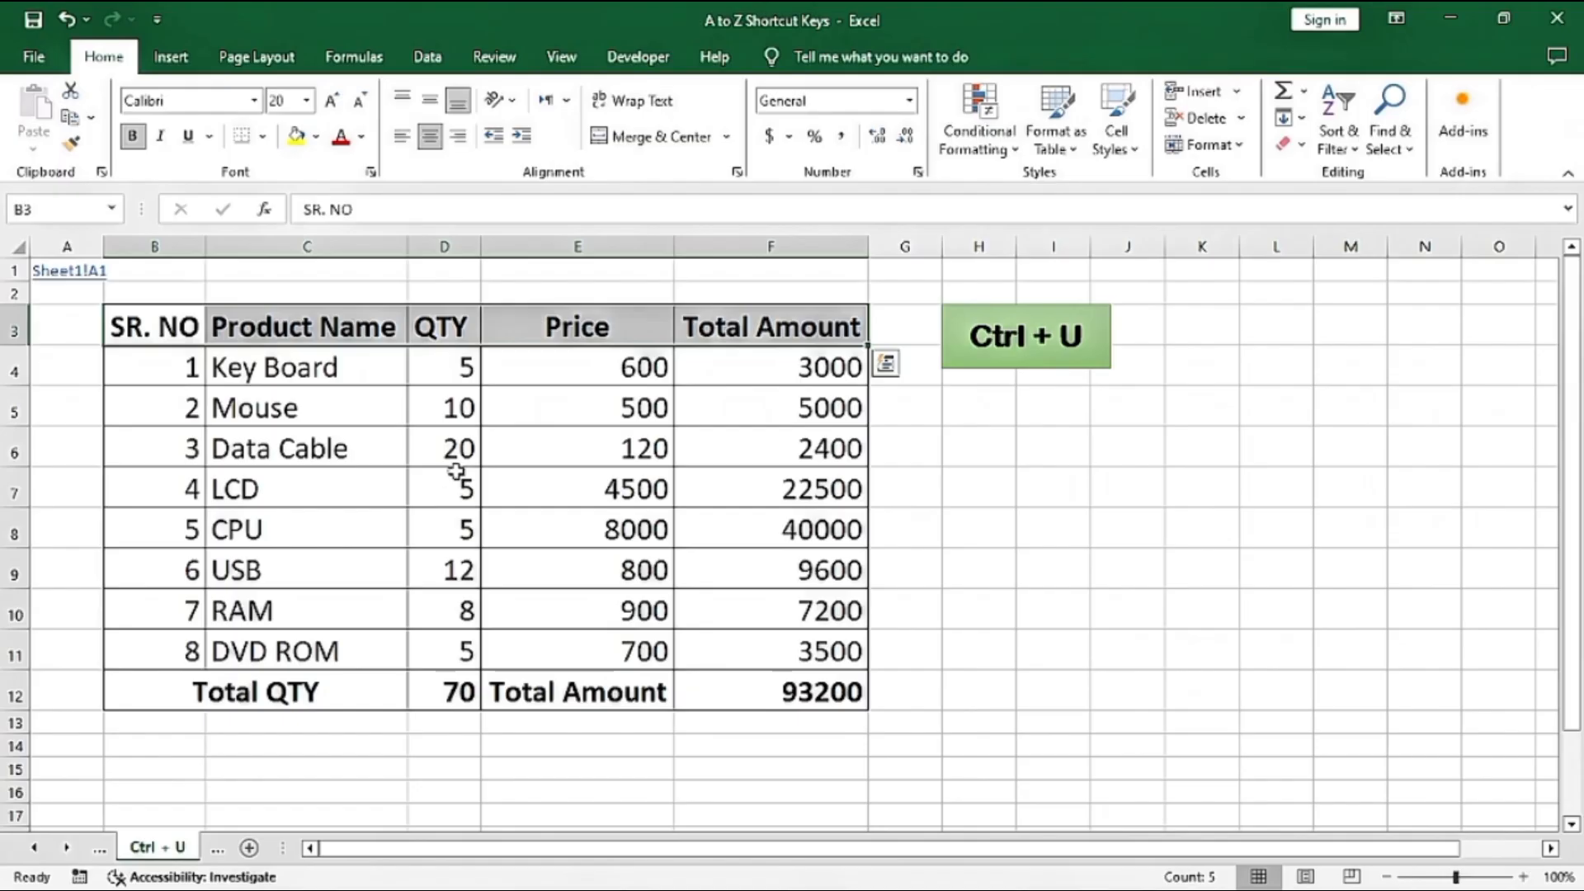
pyautogui.hotkey('ctrl', 'u')
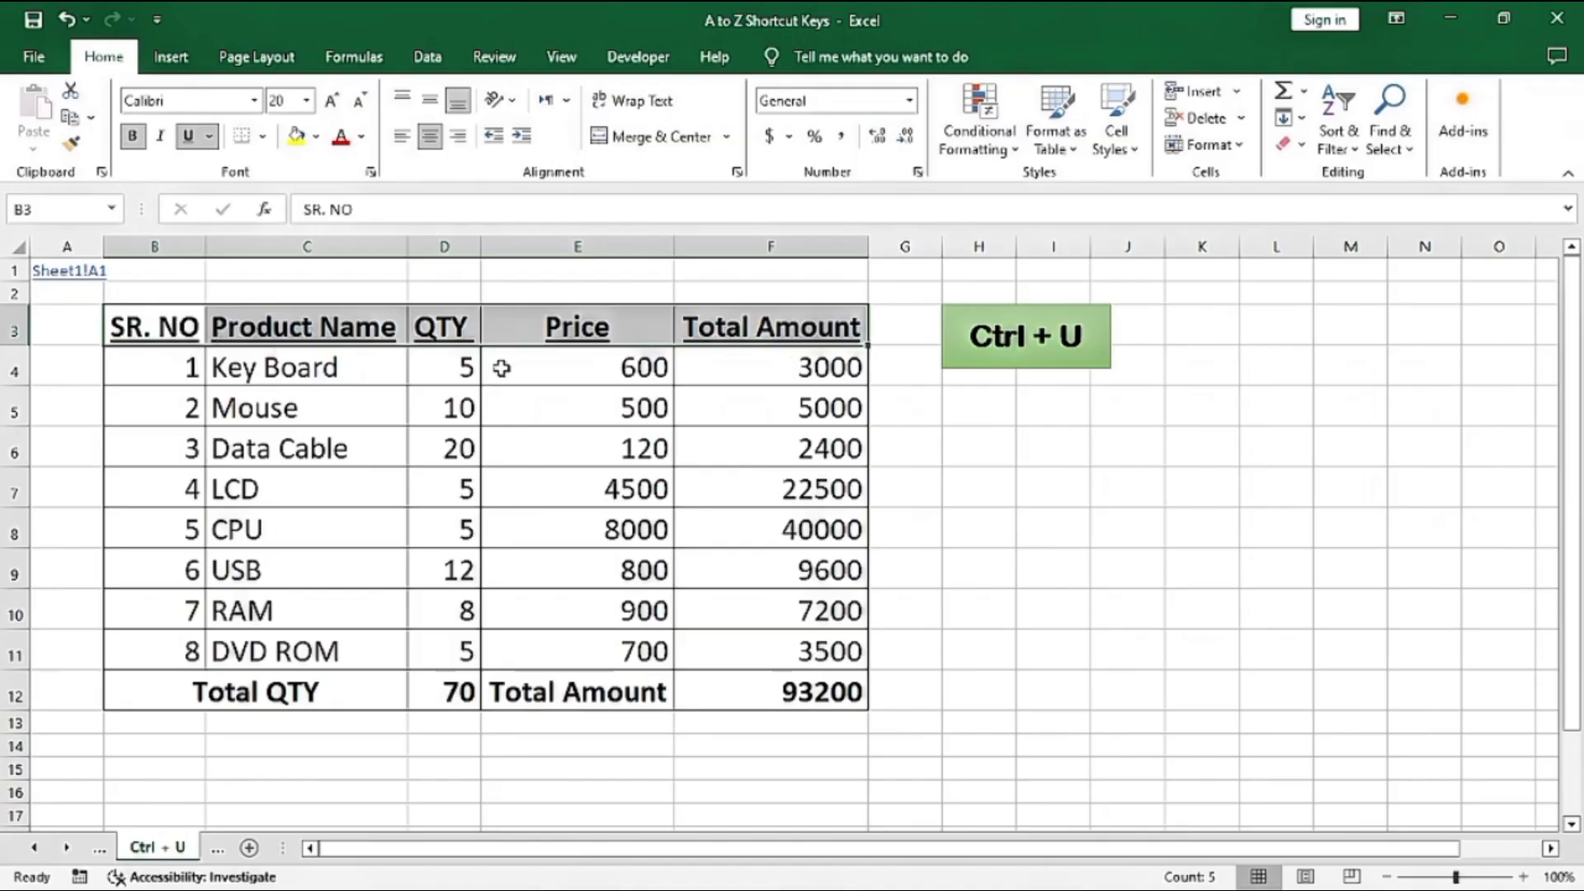
# - Return to the shortcut index, then switch to the workbook 15 short cut keys part 2 and close it
pyautogui.click(56, 272)
pyautogui.scroll(-5, 375, 588)
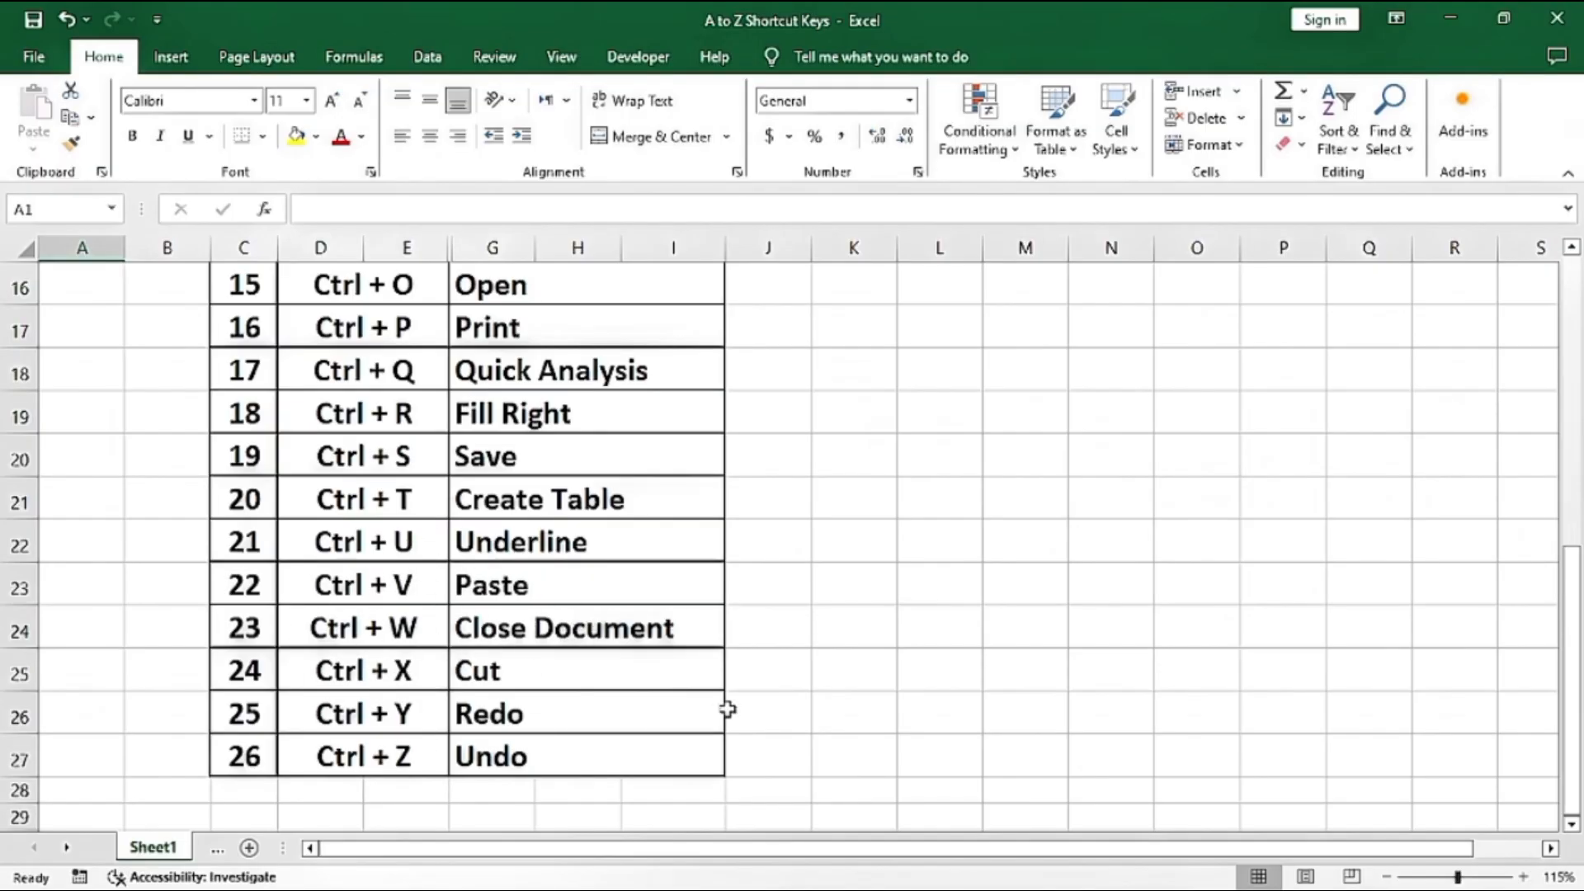
pyautogui.moveTo(1046, 860)
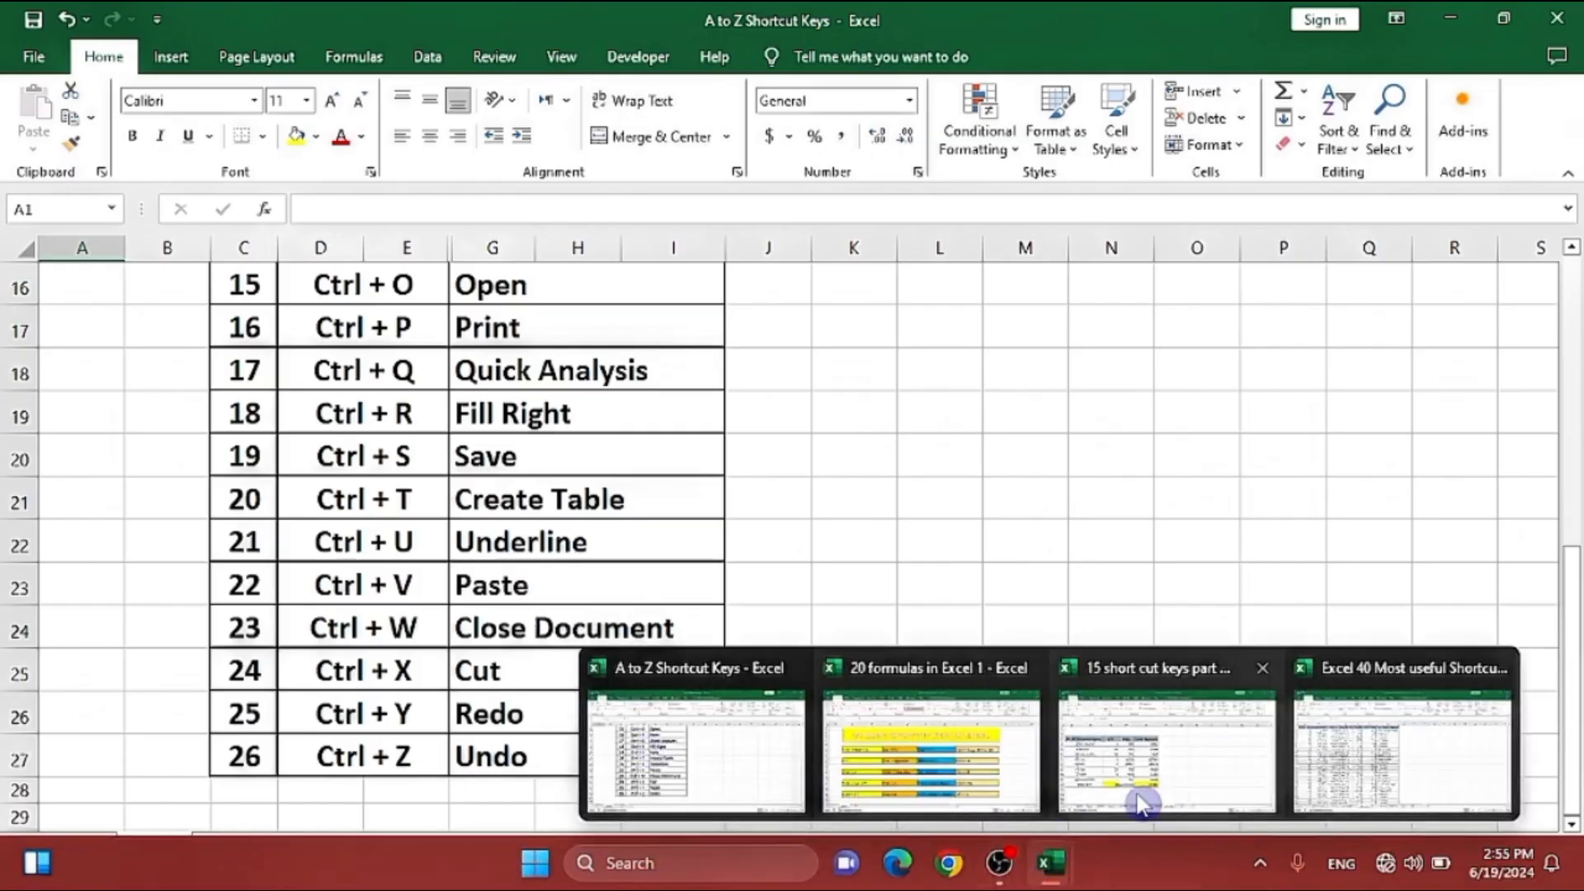
pyautogui.moveTo(838, 752)
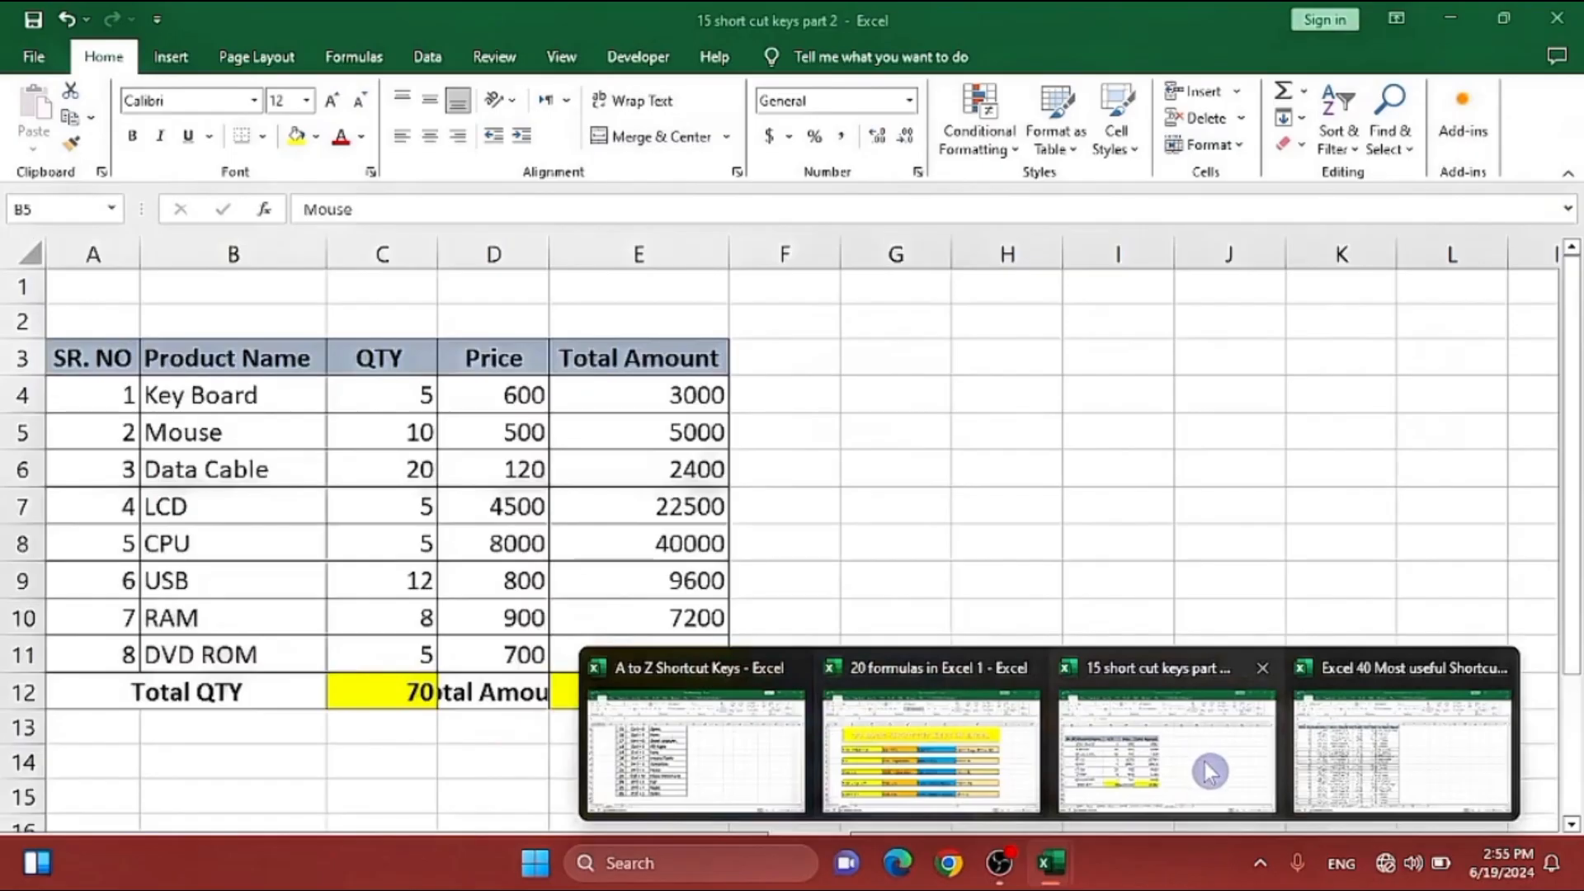
pyautogui.click(1209, 771)
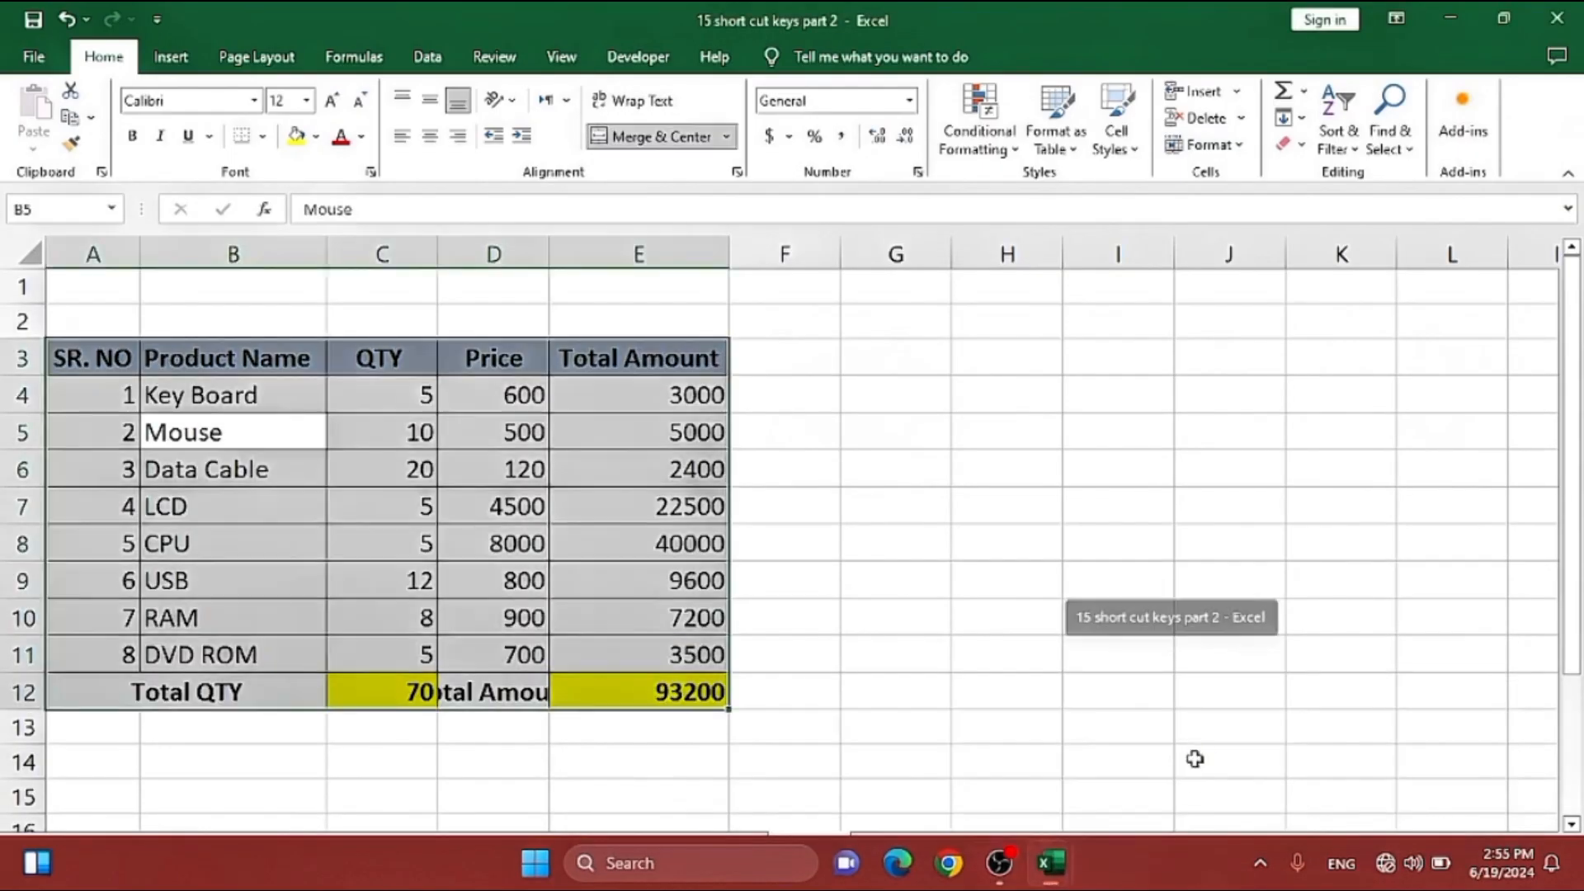
pyautogui.click(622, 651)
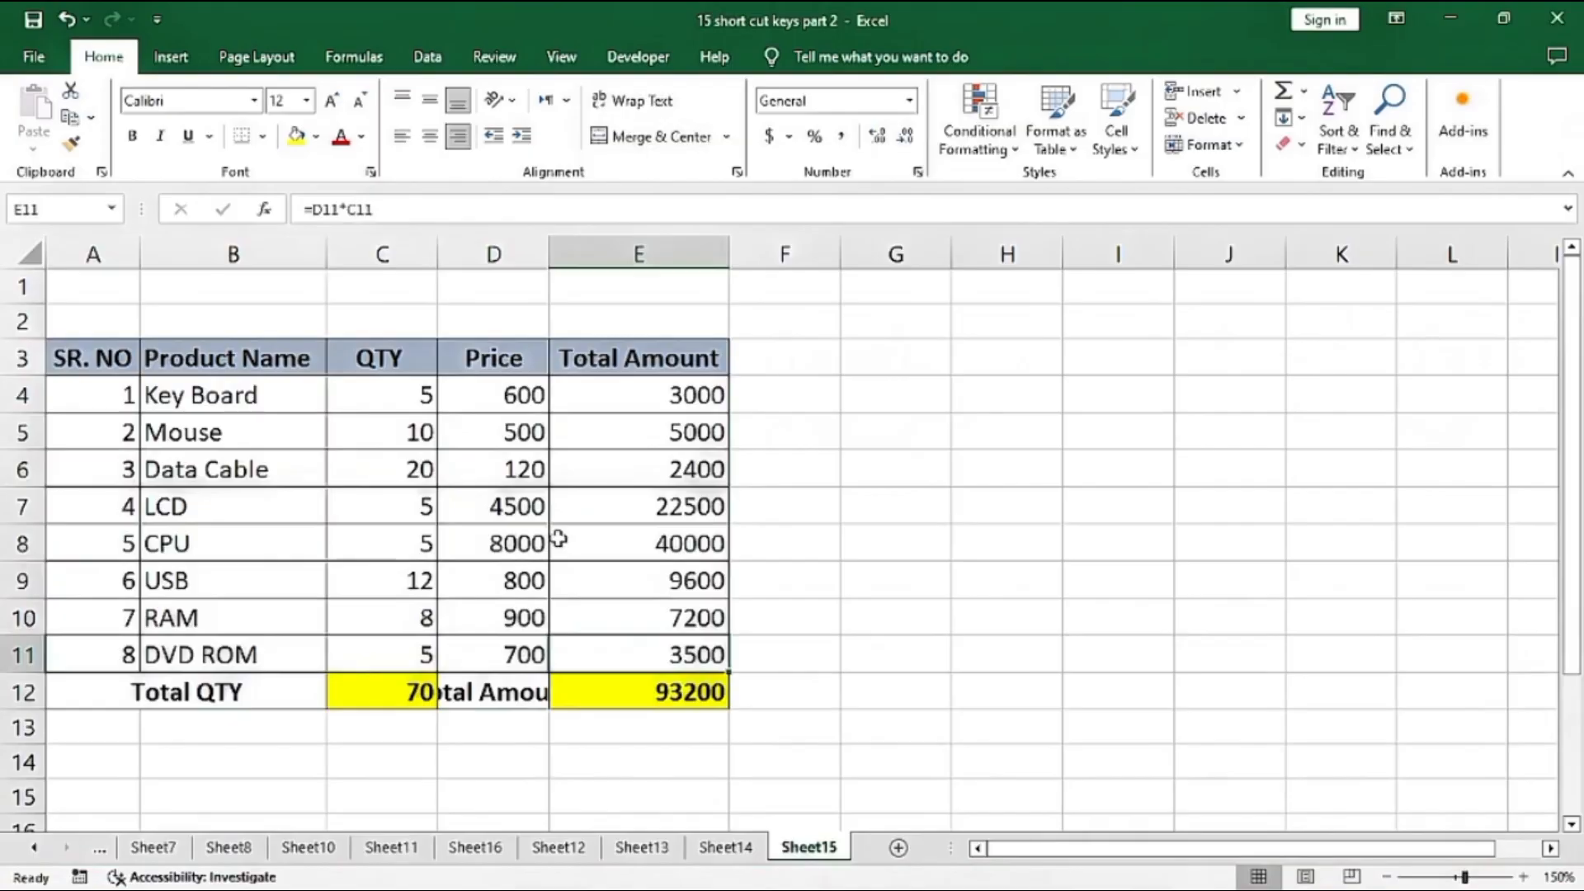
pyautogui.hotkey('ctrl', 'w')
pyautogui.click(823, 491)
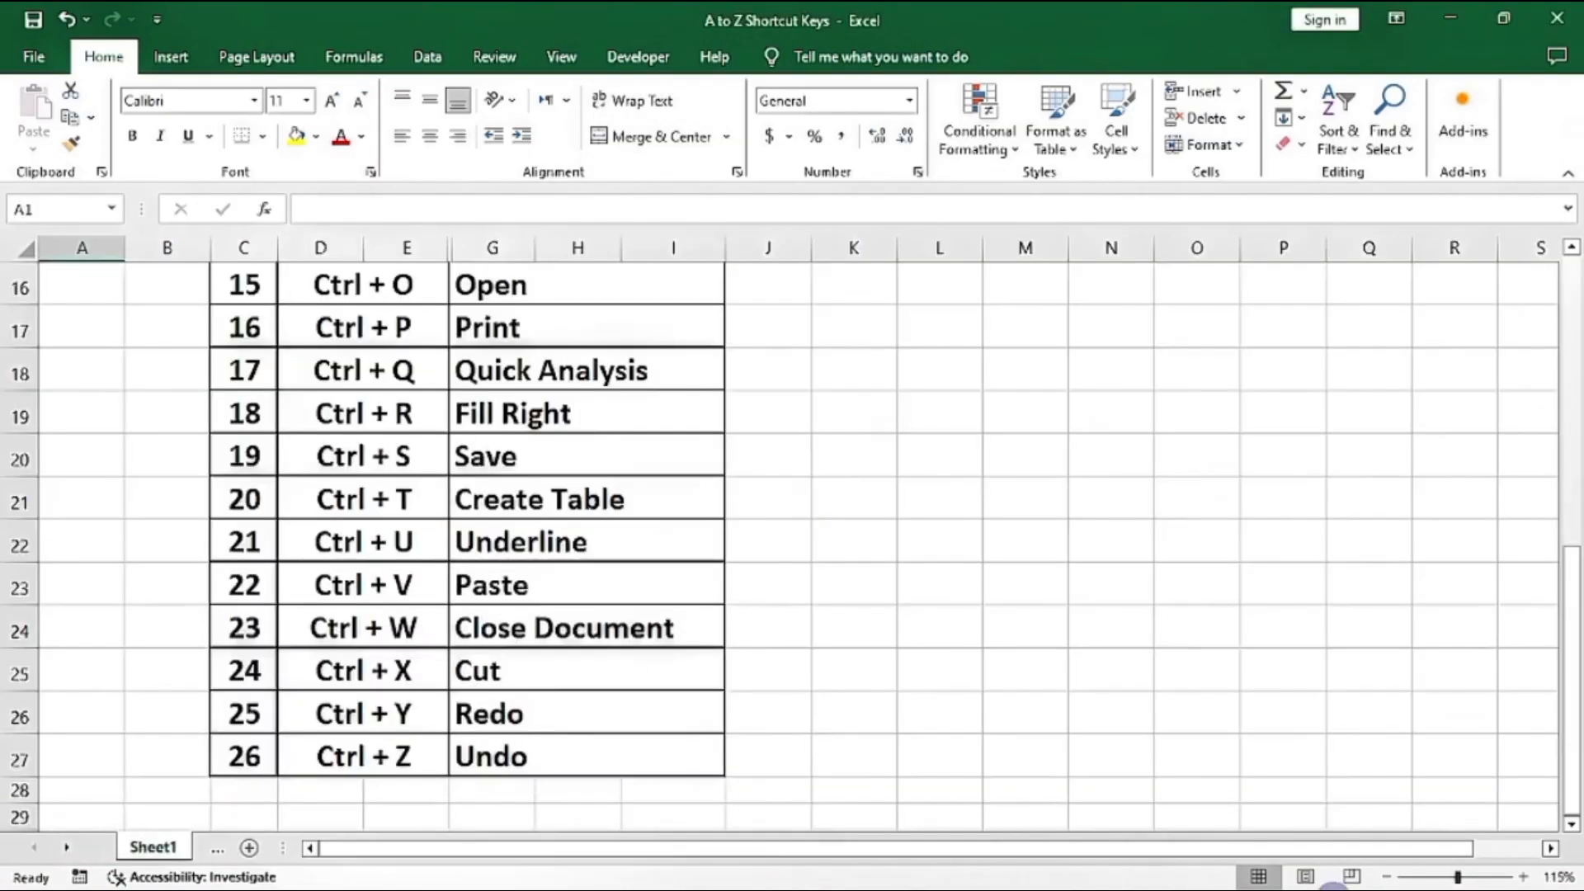
# - Switch to the workbook Excel 40 Most useful Shortcut Keys and close it
pyautogui.moveTo(1114, 890)
pyautogui.click(1216, 771)
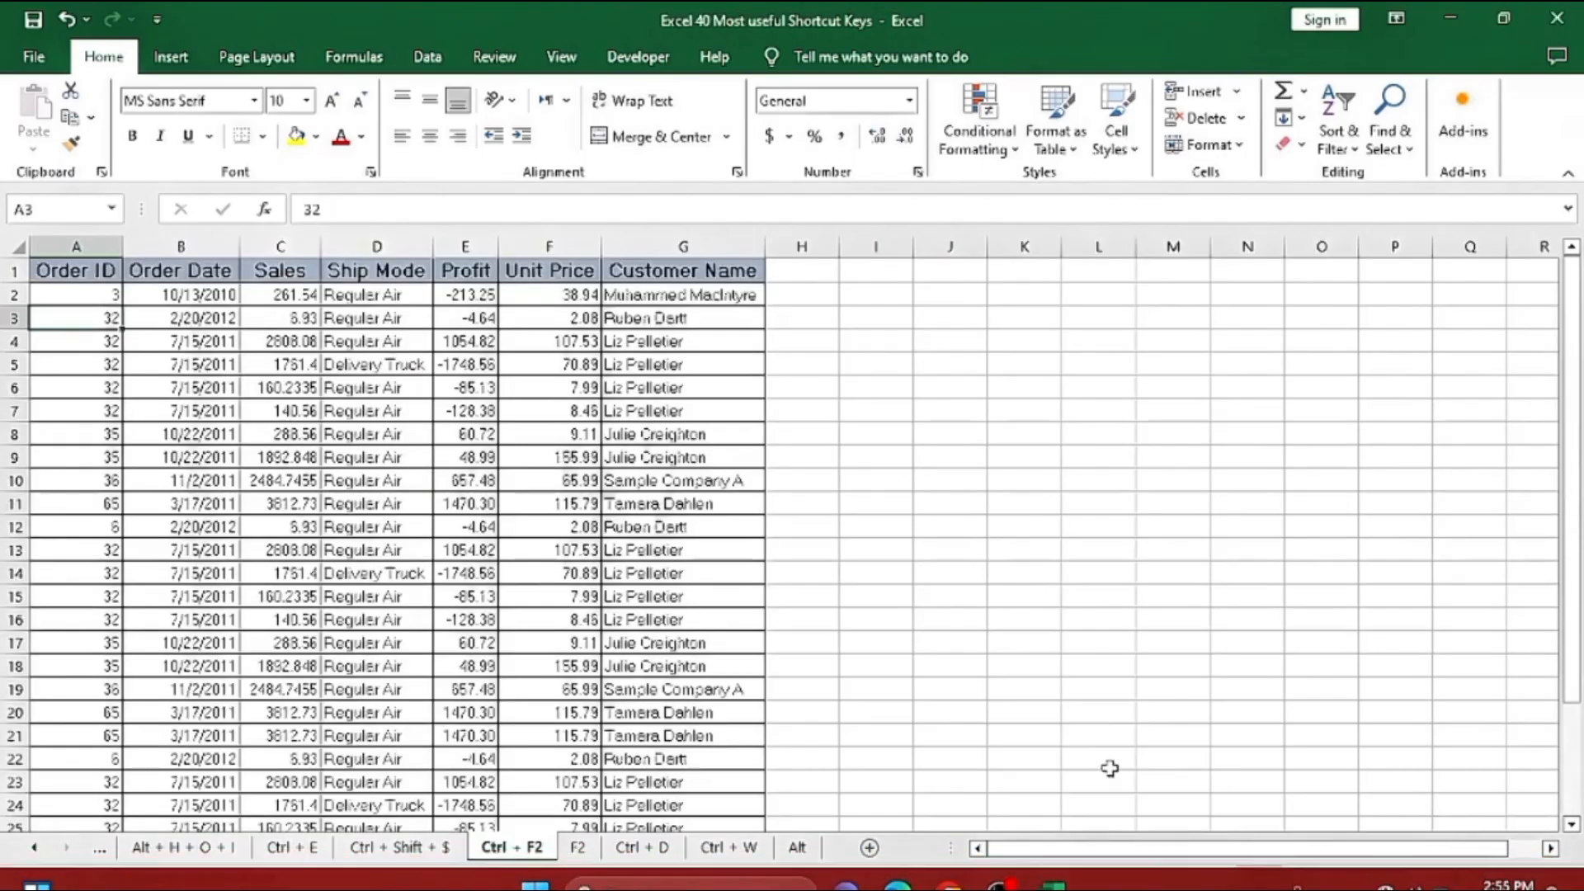
pyautogui.hotkey('ctrl', 'w')
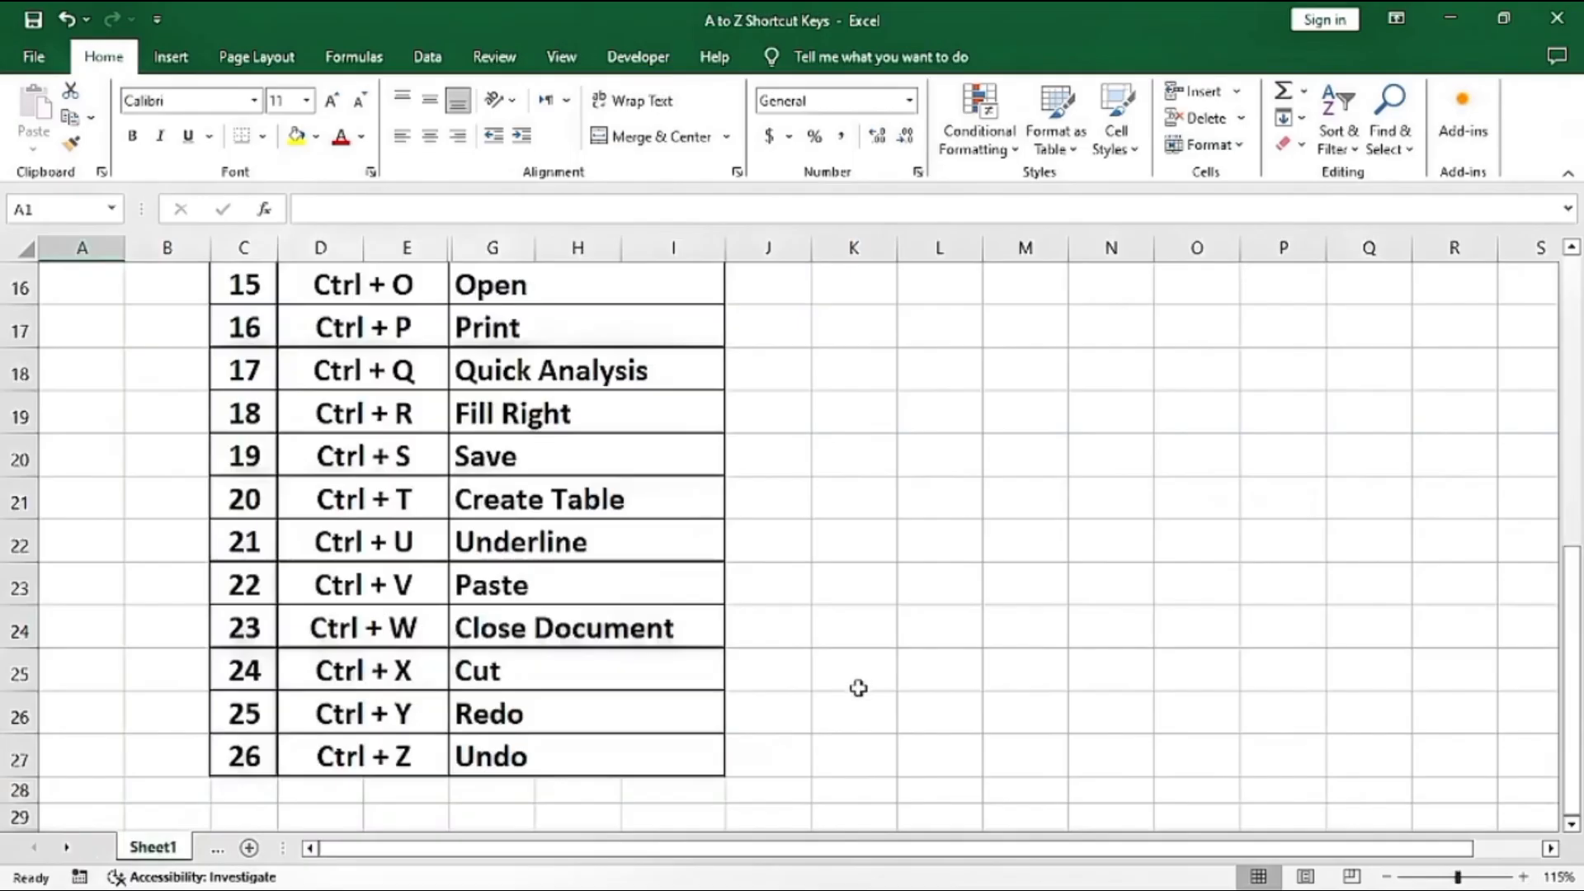
# - Open the Cut example sheet from the index and move the Order ID column from B4:B12 to I4 by cut and paste
pyautogui.scroll(1, 858, 687)
pyautogui.scroll(-1, 858, 687)
pyautogui.click(487, 682)
pyautogui.click(601, 438)
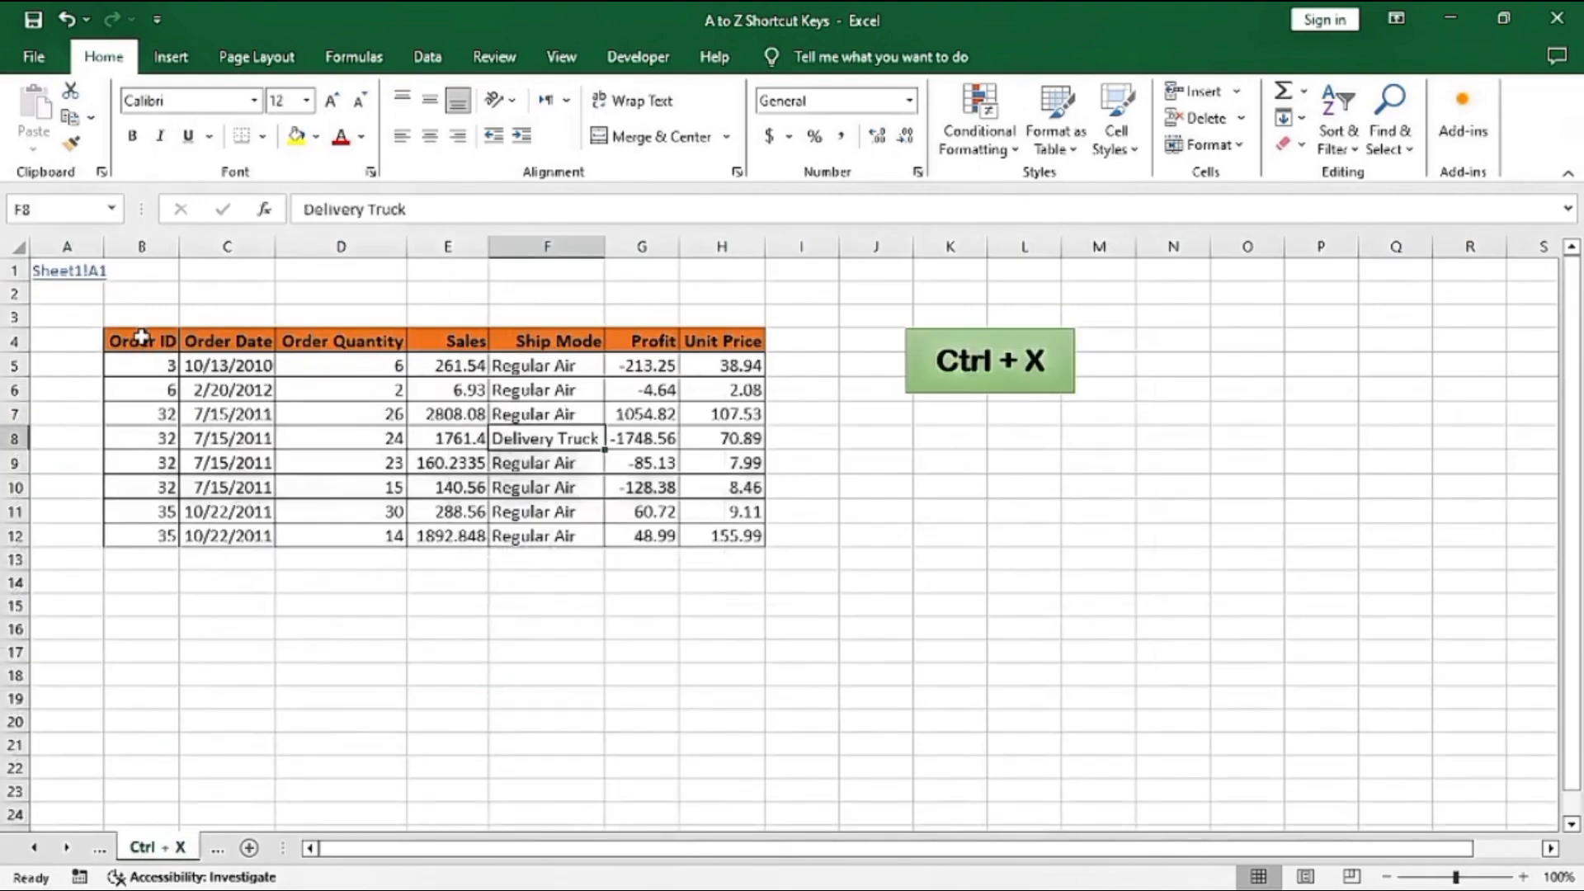
pyautogui.moveTo(141, 339); pyautogui.dragTo(159, 527)
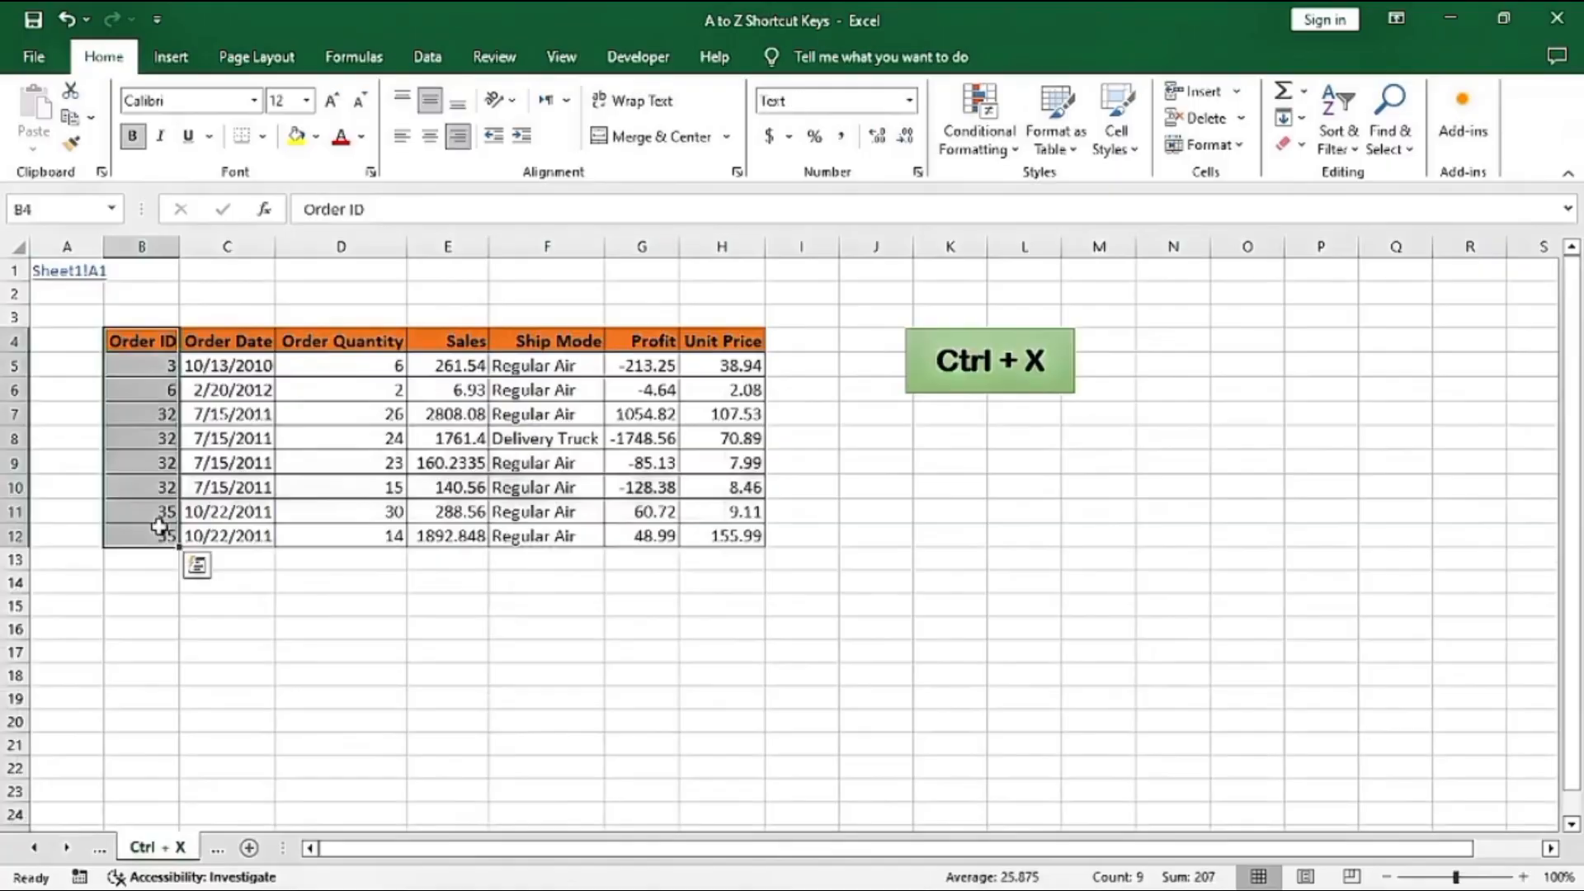
pyautogui.click(170, 414)
pyautogui.moveTo(166, 345); pyautogui.dragTo(166, 518)
pyautogui.hotkey('ctrl', 'x')
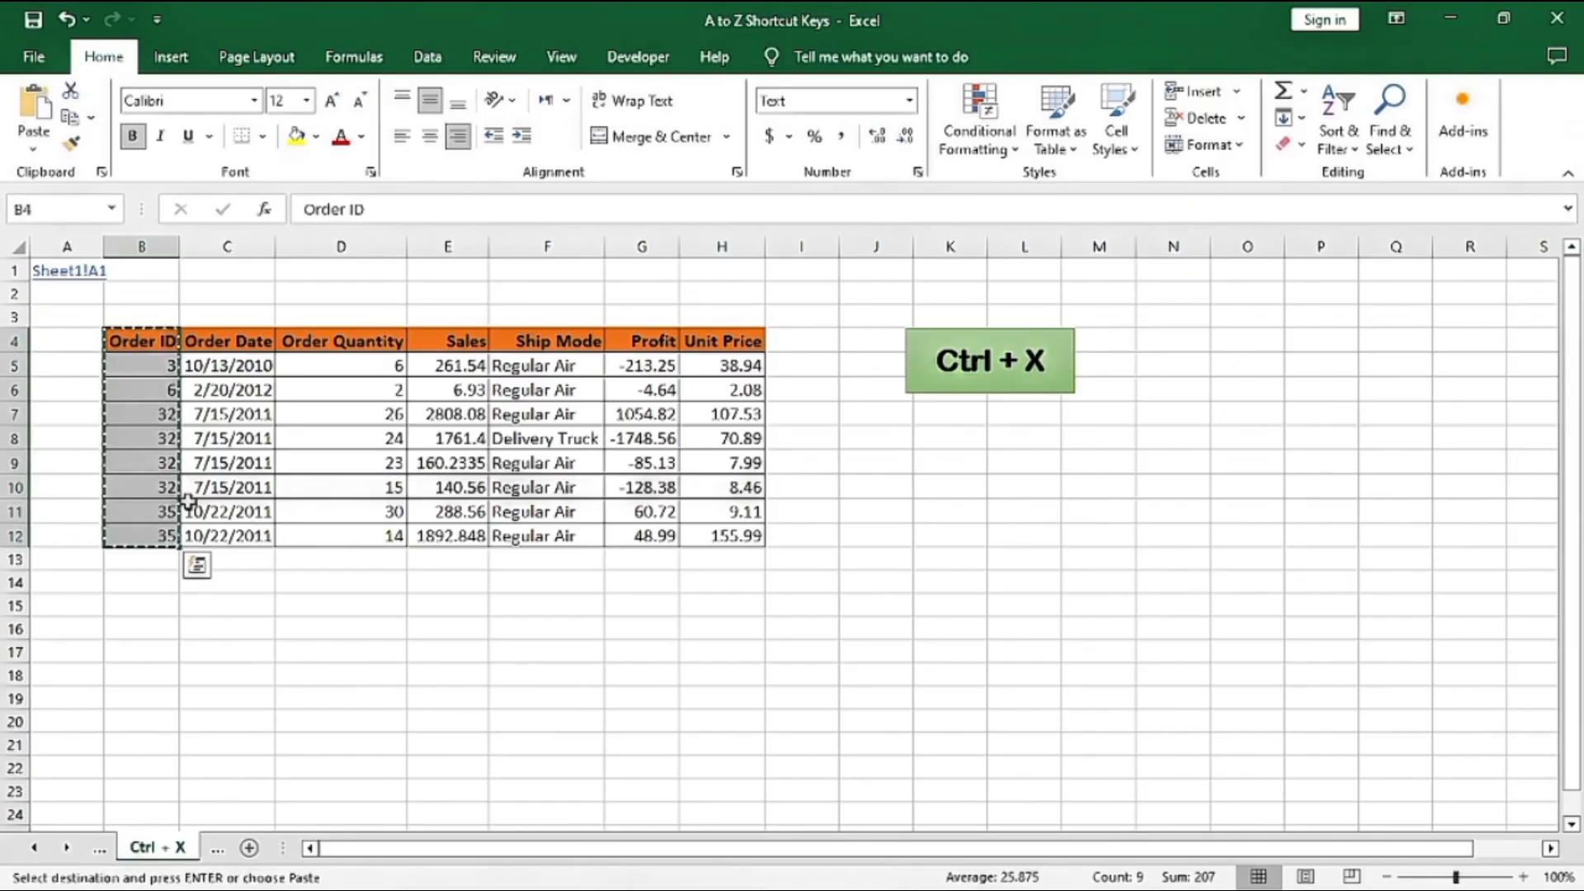
pyautogui.click(779, 339)
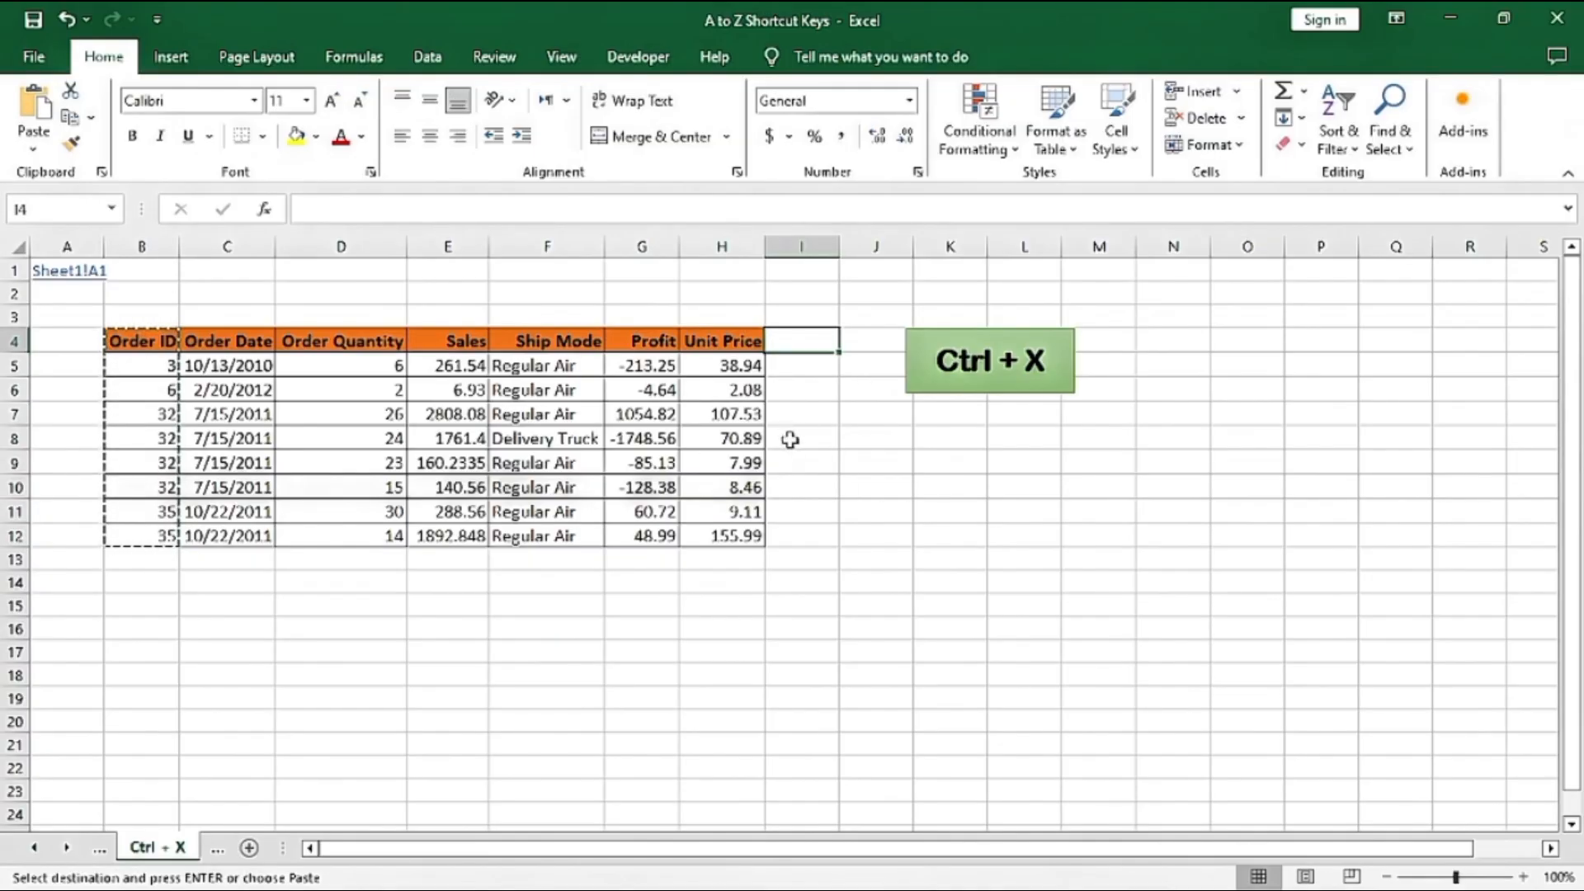
pyautogui.hotkey('ctrl', 'v')
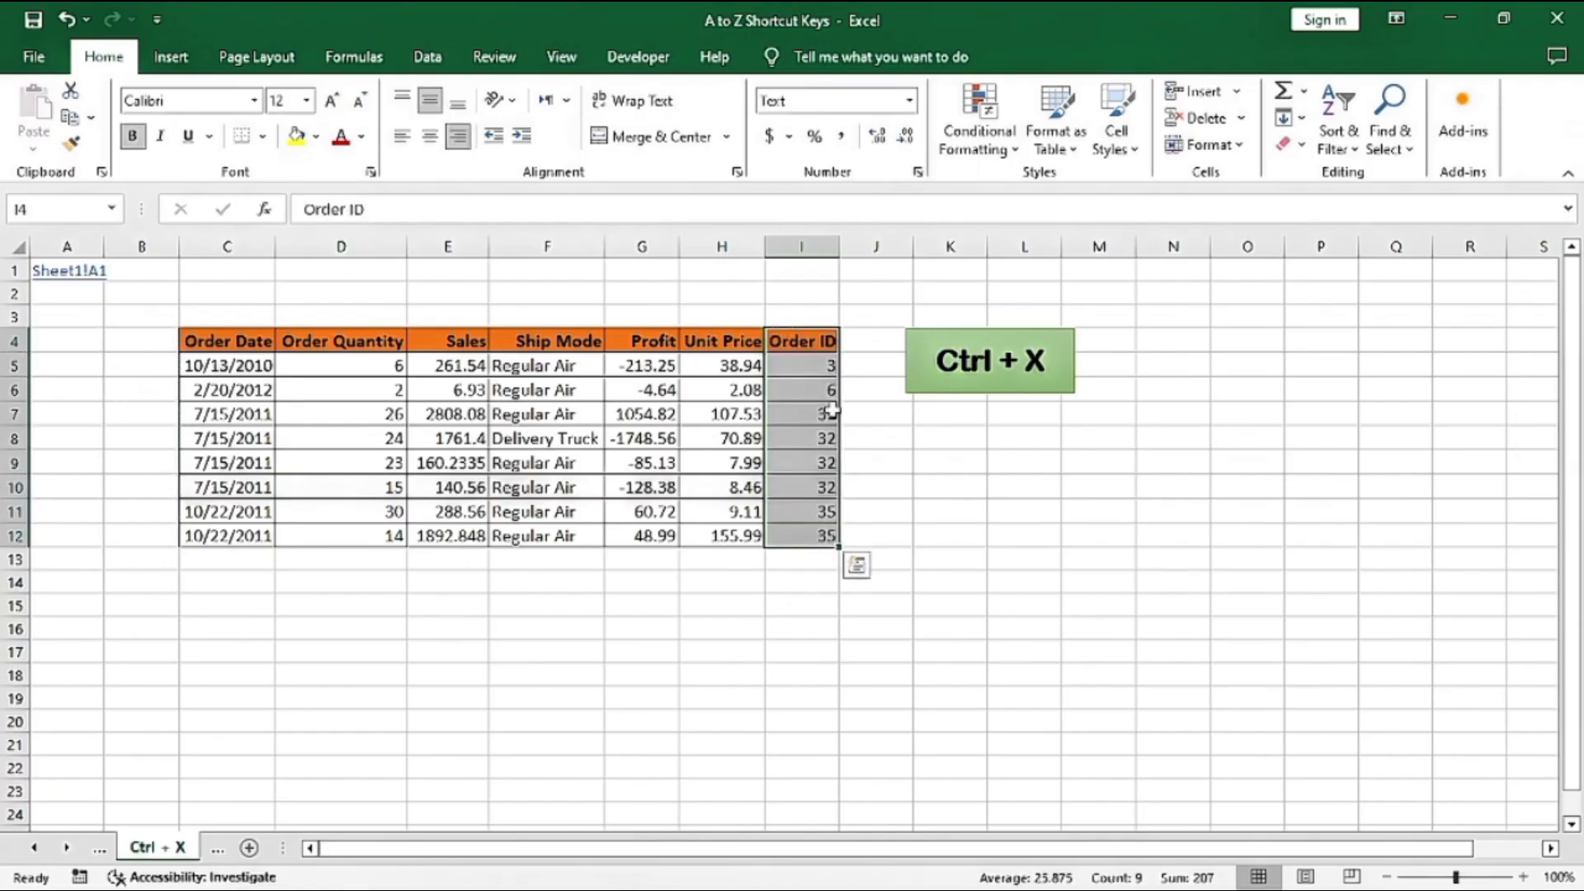
pyautogui.click(734, 482)
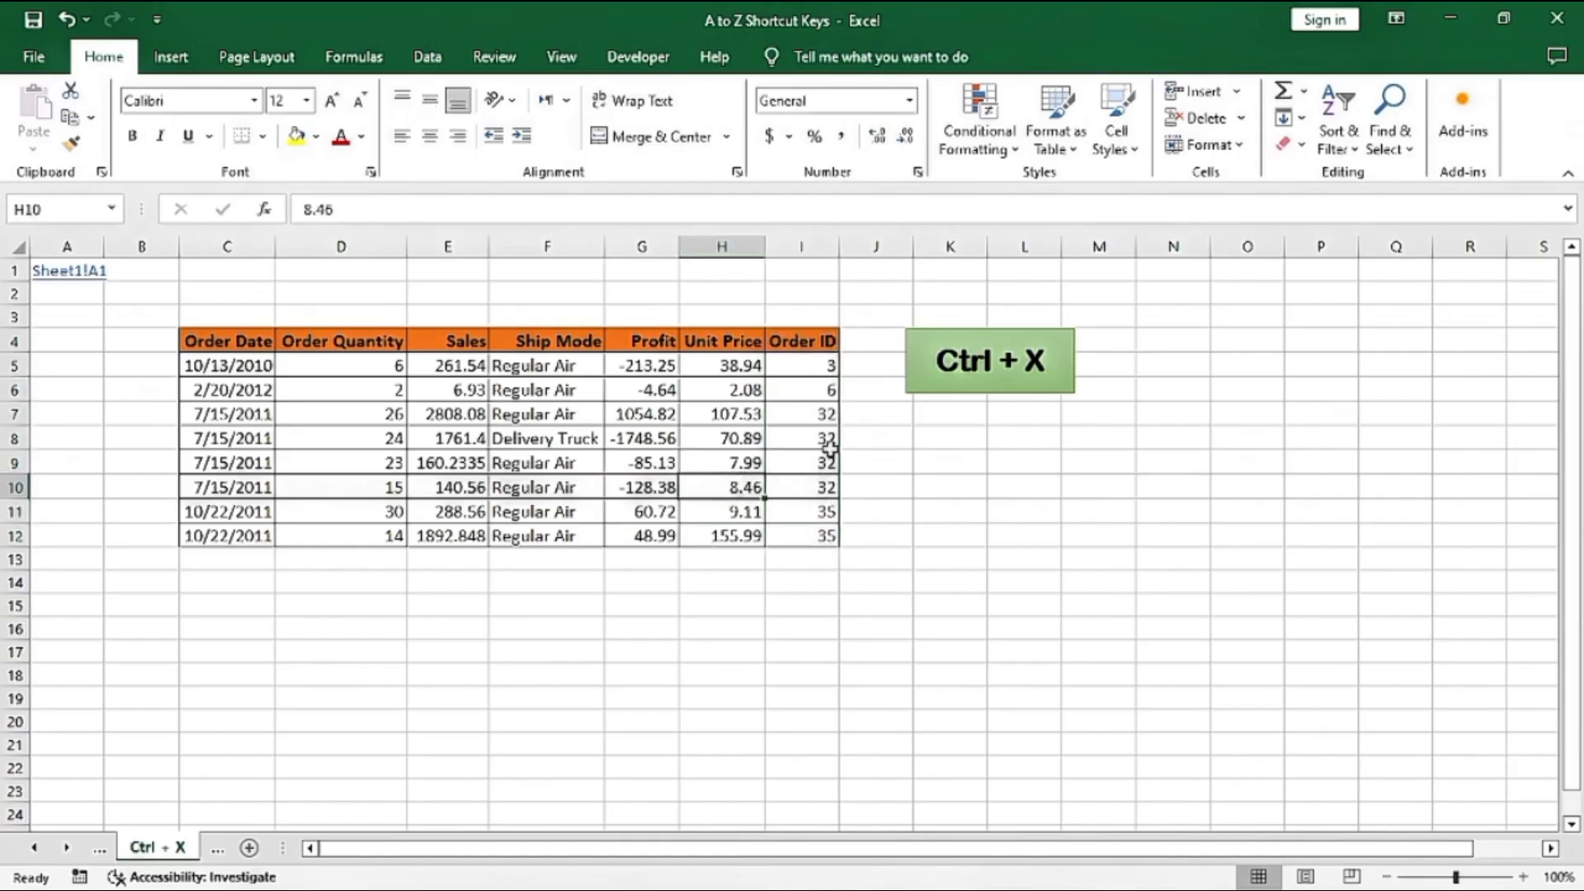
# - Return to the shortcut index and open the Redo example sheet
pyautogui.click(80, 272)
pyautogui.scroll(-4, 349, 592)
pyautogui.scroll(-1, 349, 593)
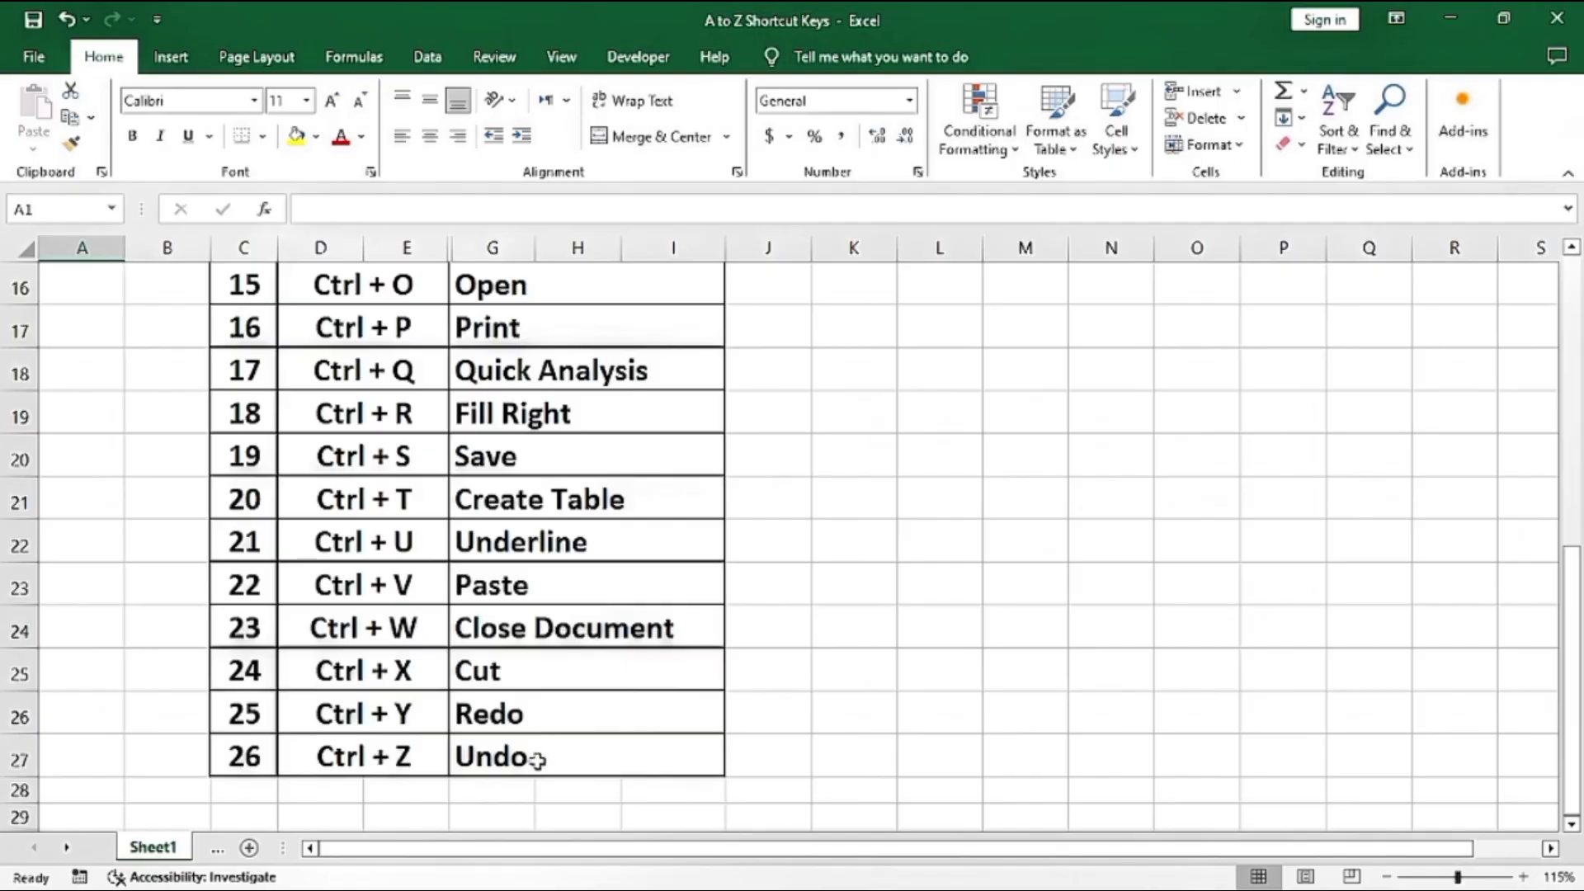
pyautogui.click(487, 710)
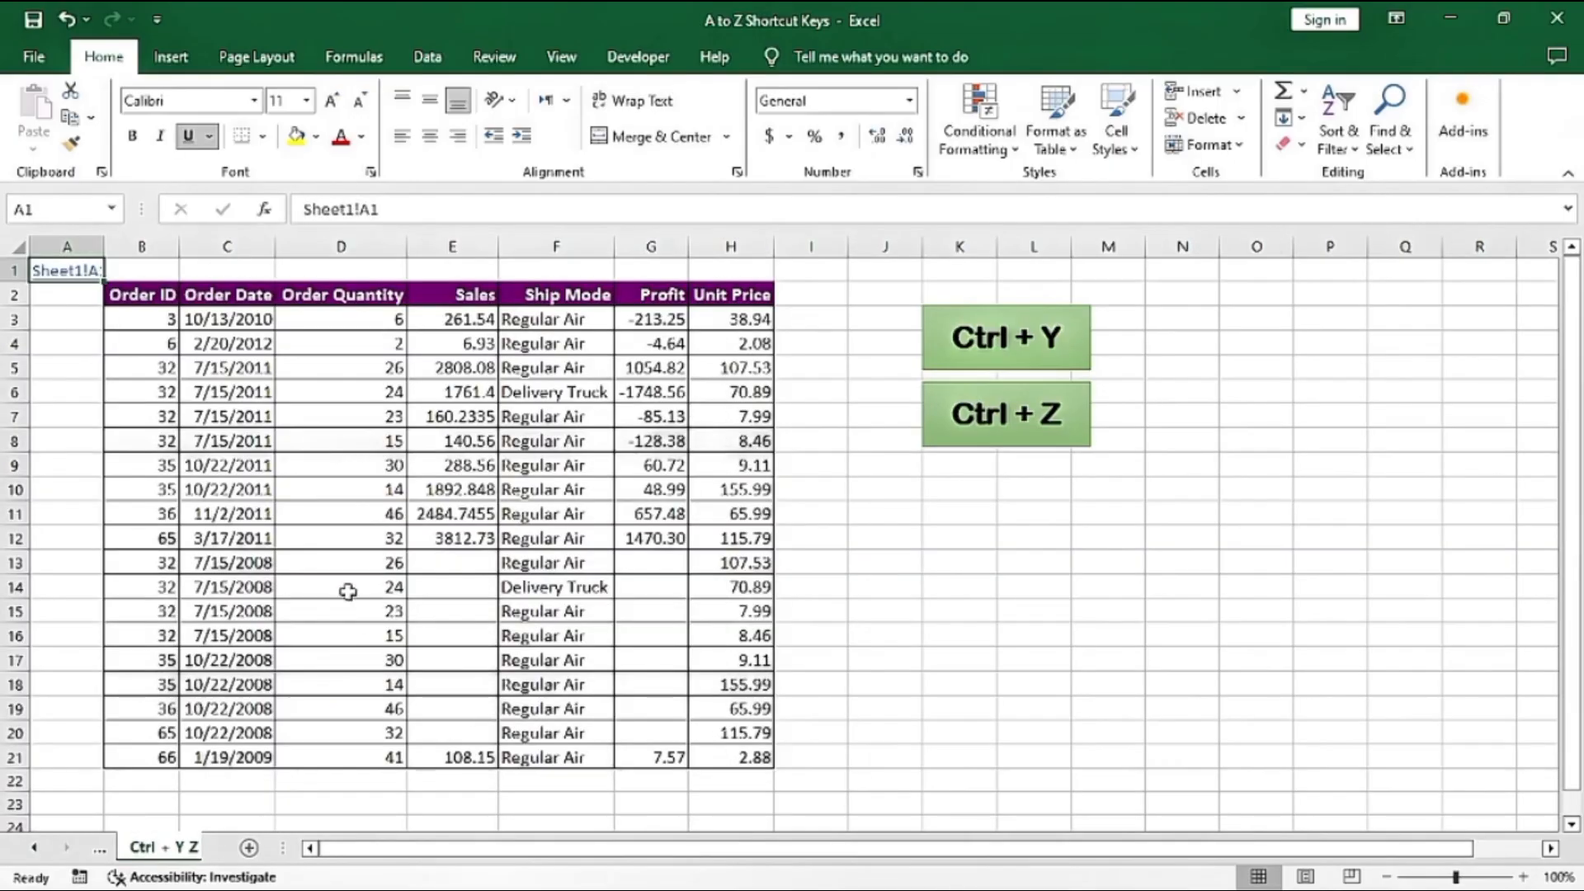
# - Clear the contents of A1:H21 on the Ctrl + Y Z sheet and undo the deletion
pyautogui.click(505, 489)
pyautogui.hotkey('ctrl', 'a')
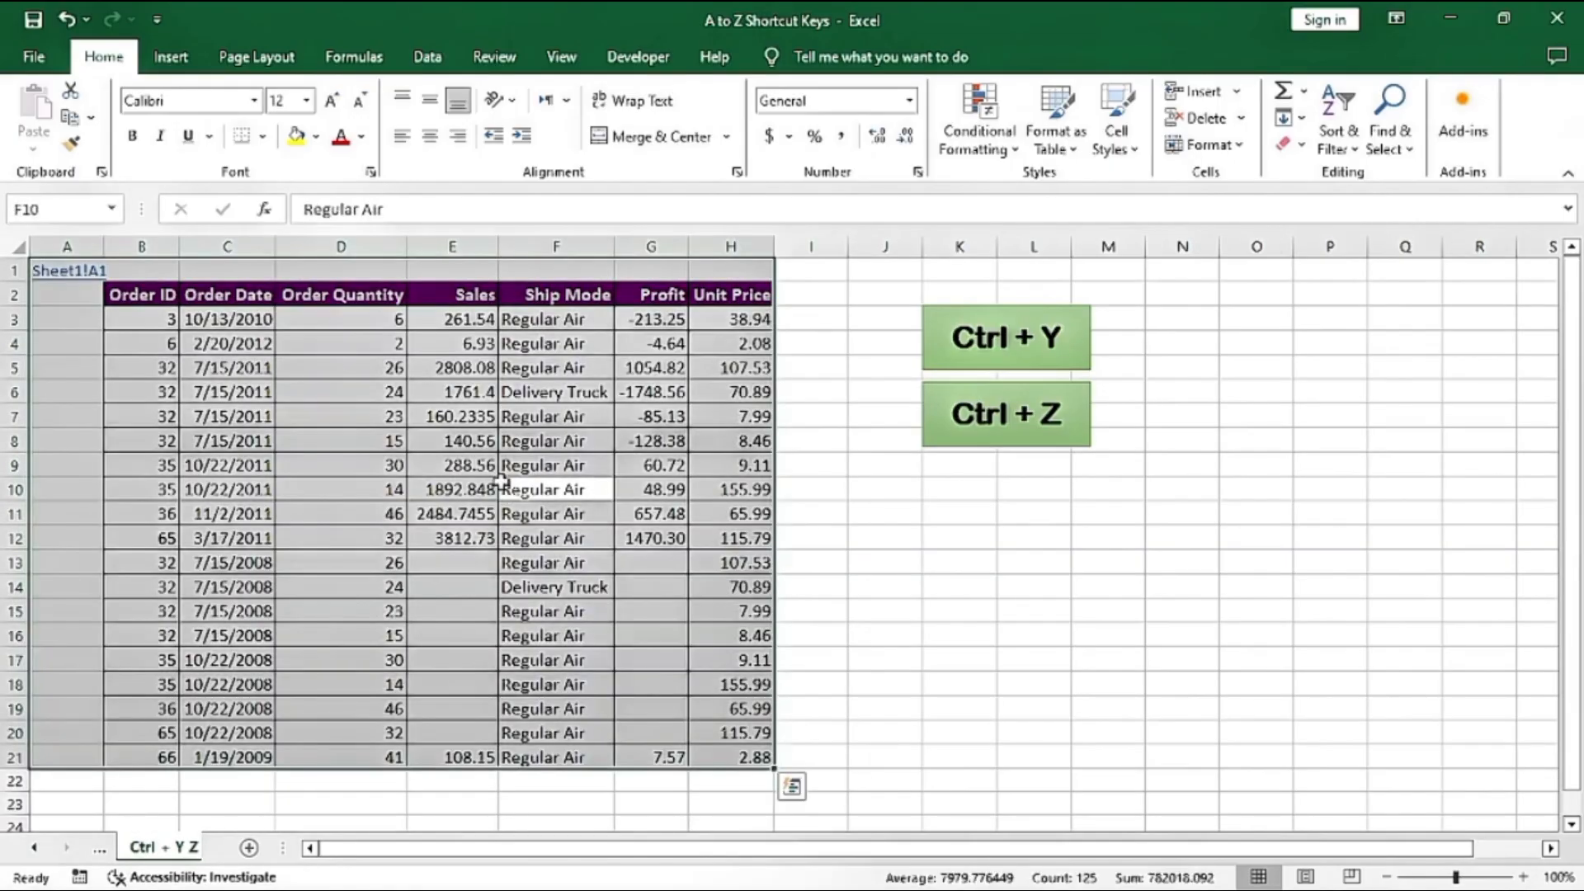
pyautogui.press('Delete')
pyautogui.click(616, 495)
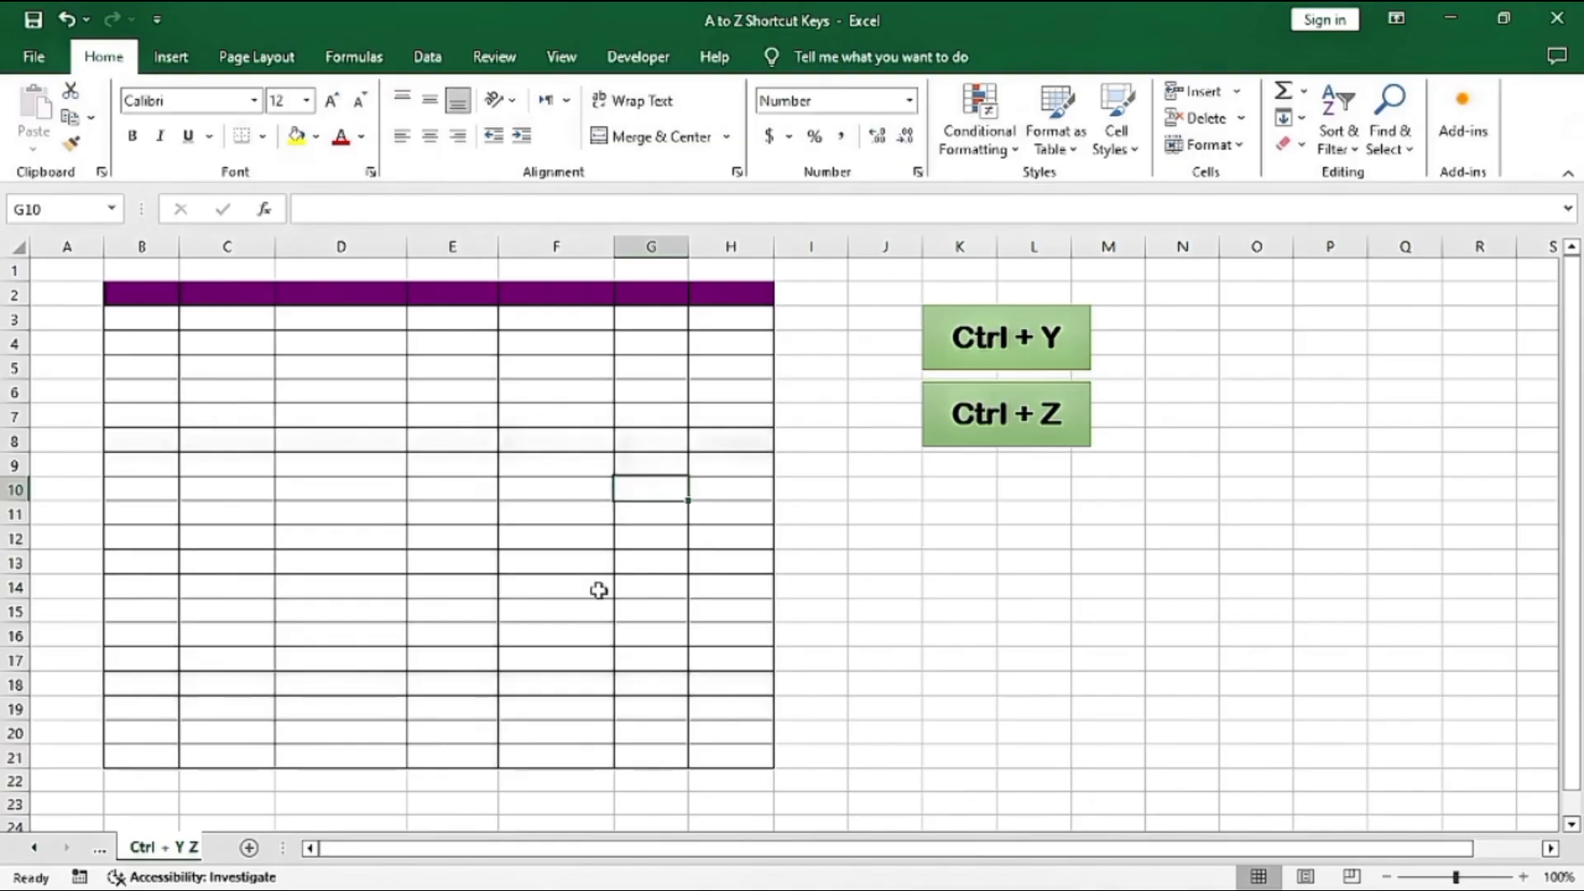
pyautogui.hotkey('ctrl', 'z')
pyautogui.click(525, 441)
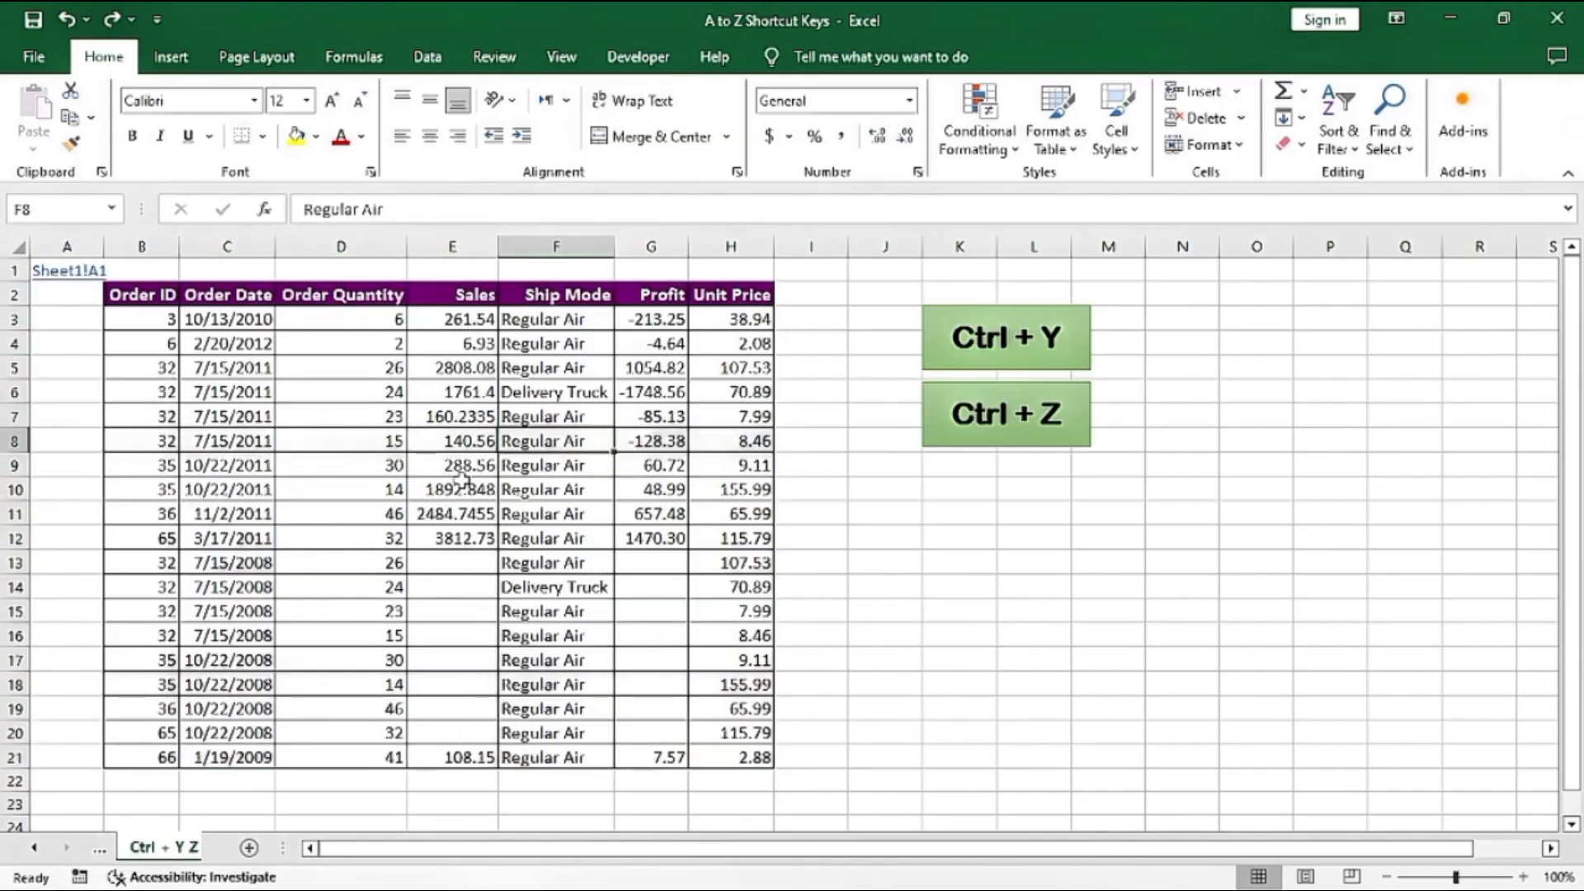
# - Redo the deletion of the order table's contents and undo it again
pyautogui.hotkey('ctrl', 'y')
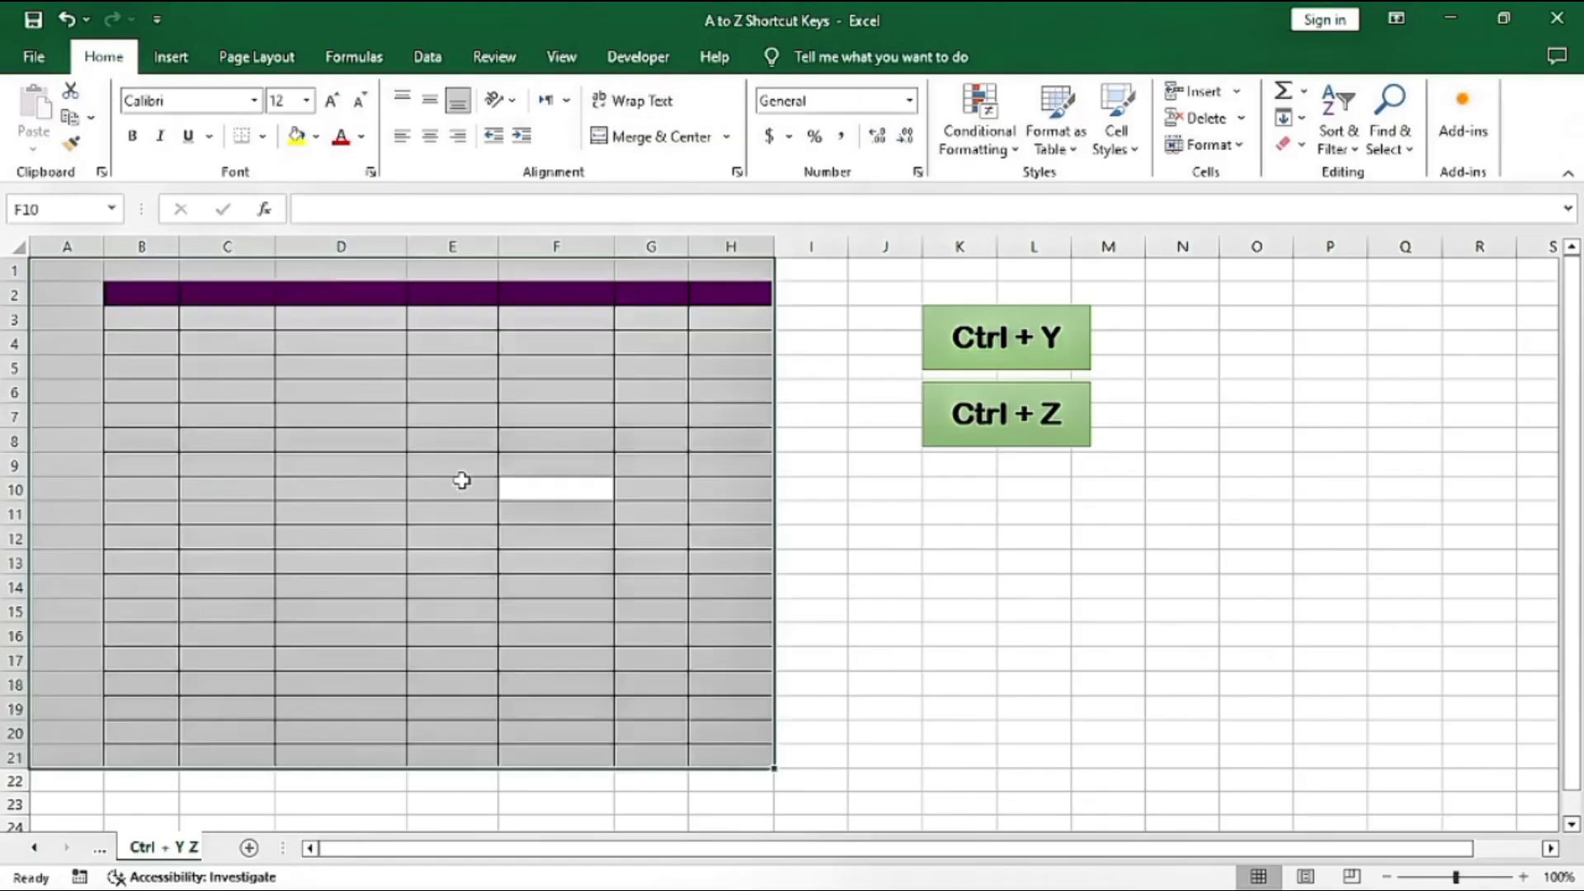
pyautogui.click(461, 481)
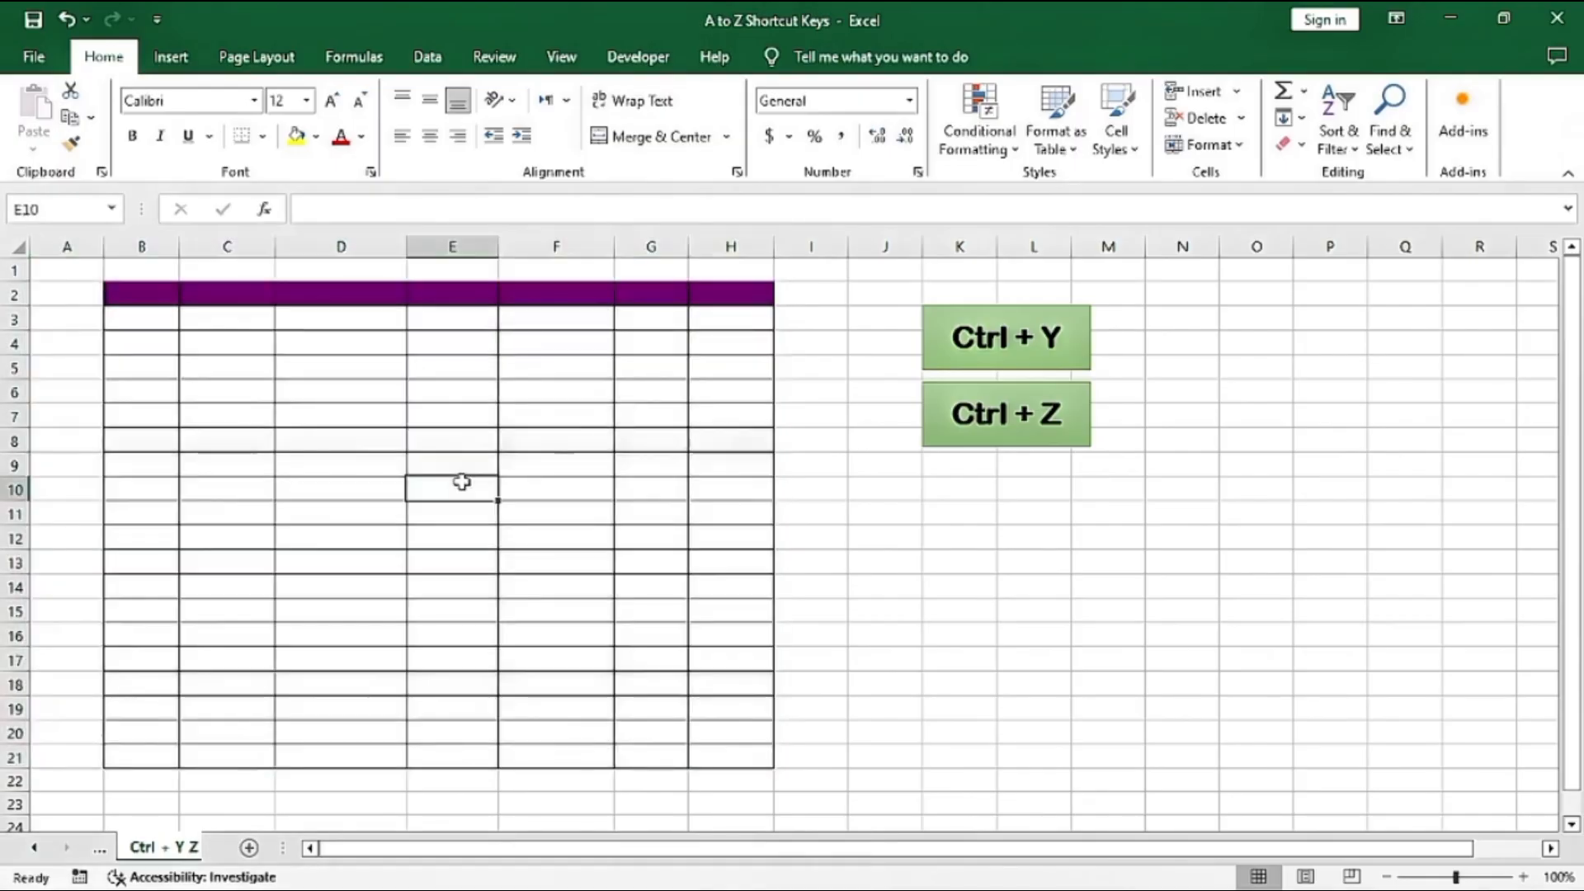
pyautogui.hotkey('ctrl', 'z')
pyautogui.click(487, 513)
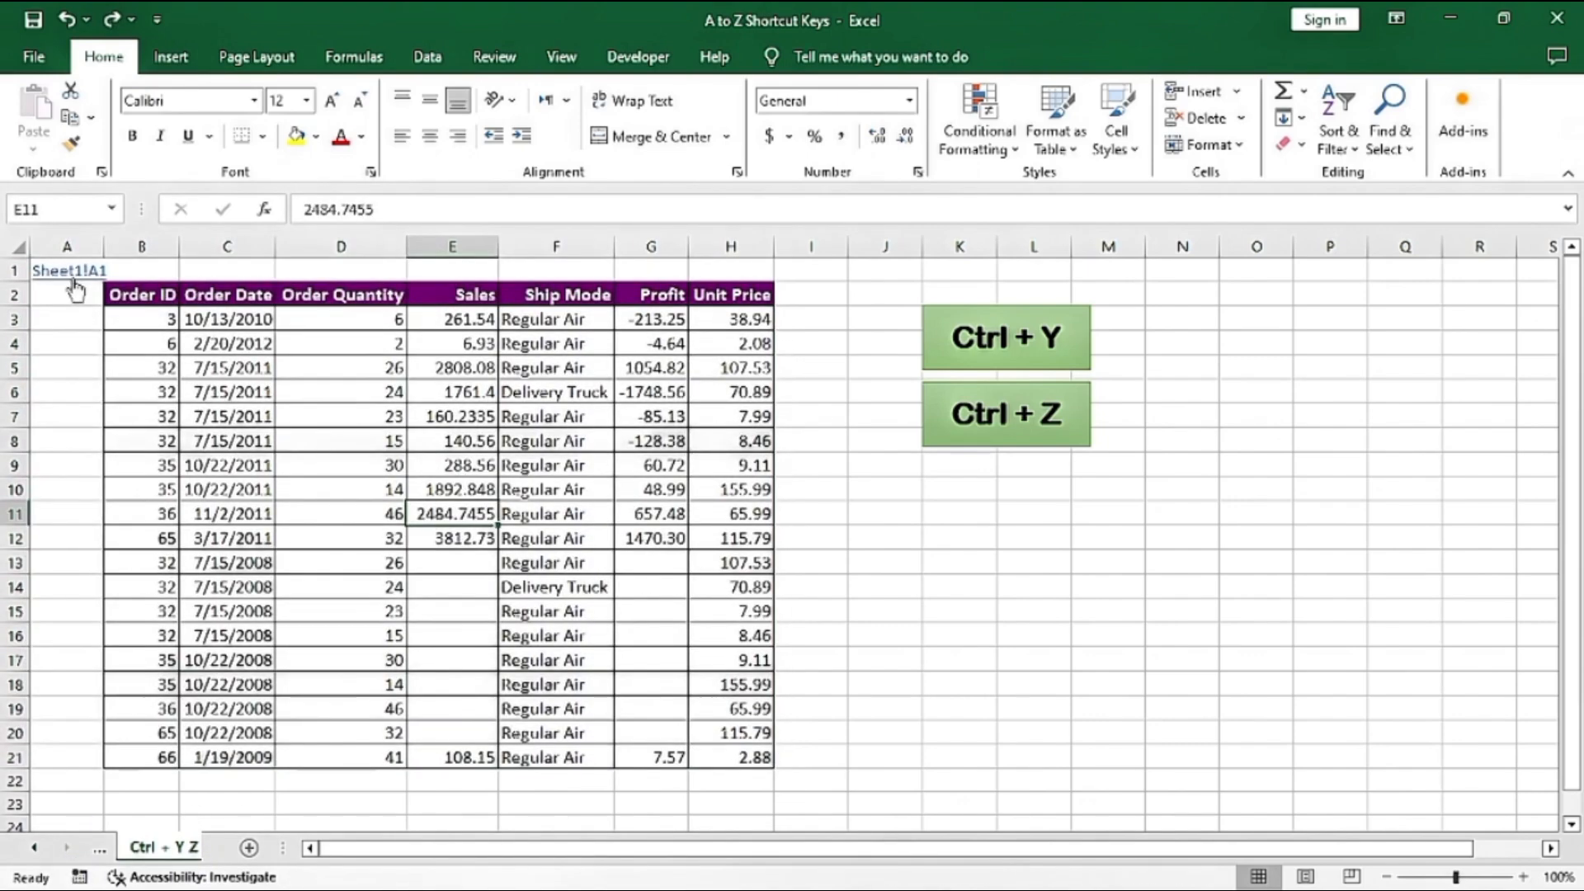
# - Return to the shortcut index and look through its list of shortcuts
pyautogui.click(71, 272)
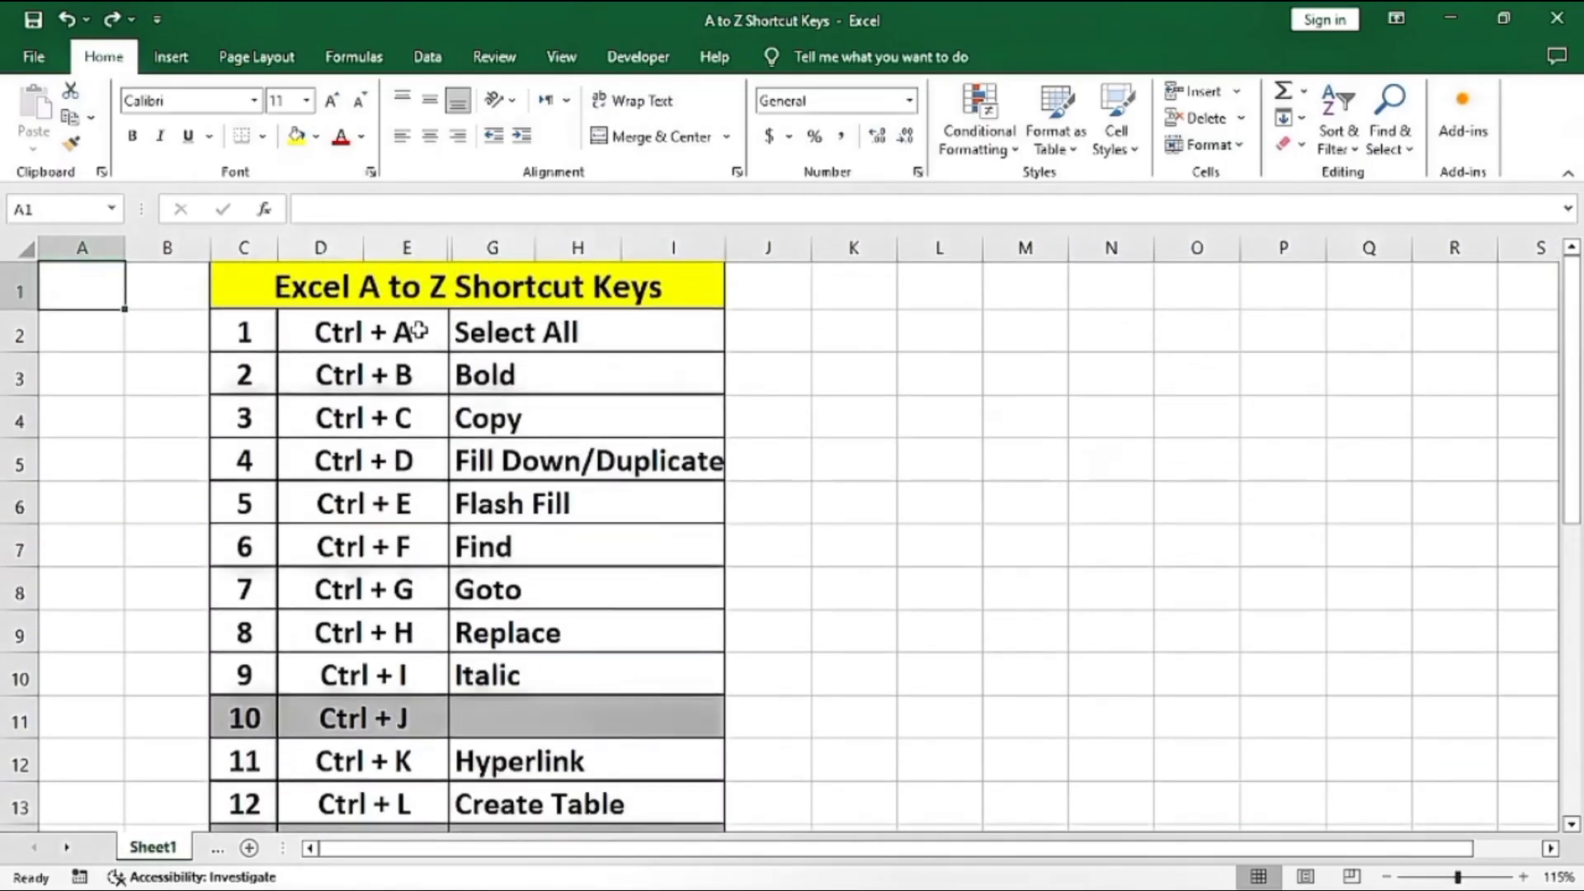
pyautogui.scroll(-4, 466, 519)
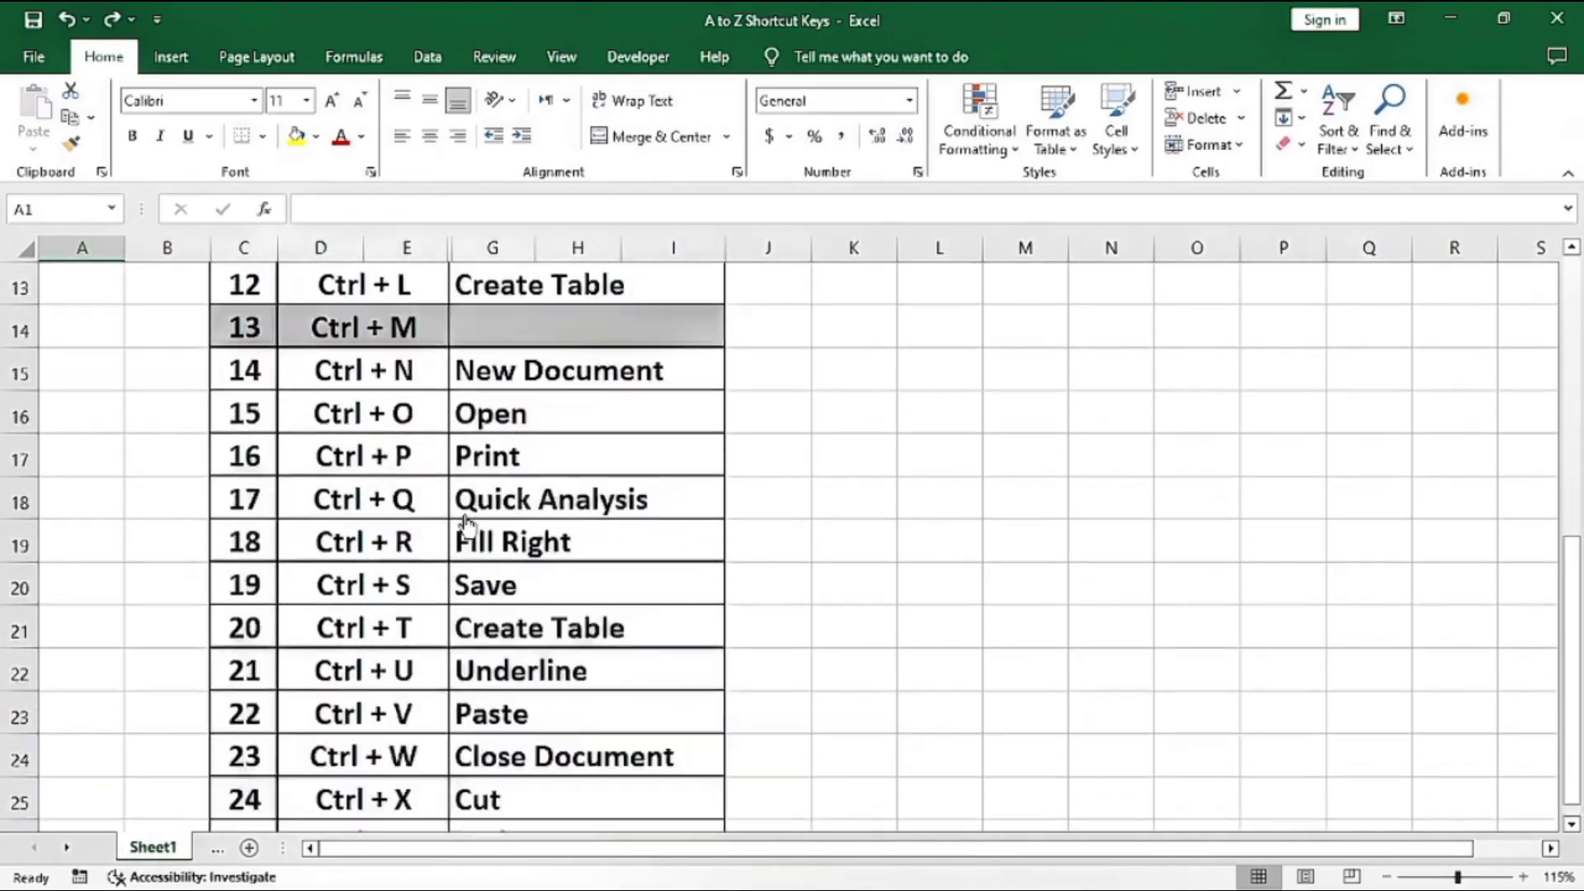